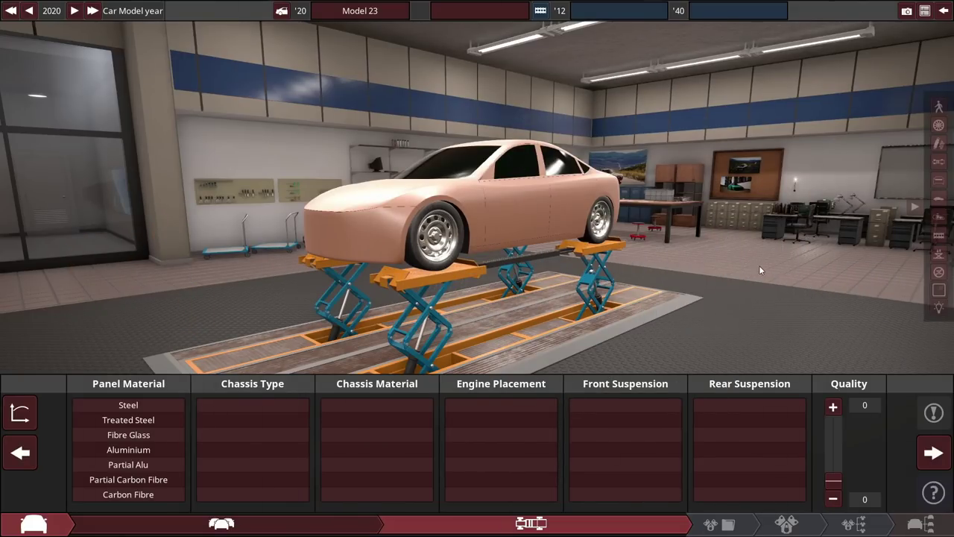
pyautogui.moveTo(760, 269); pyautogui.dragTo(273, 339)
pyautogui.moveTo(552, 284); pyautogui.dragTo(249, 264)
pyautogui.moveTo(727, 212); pyautogui.dragTo(692, 210)
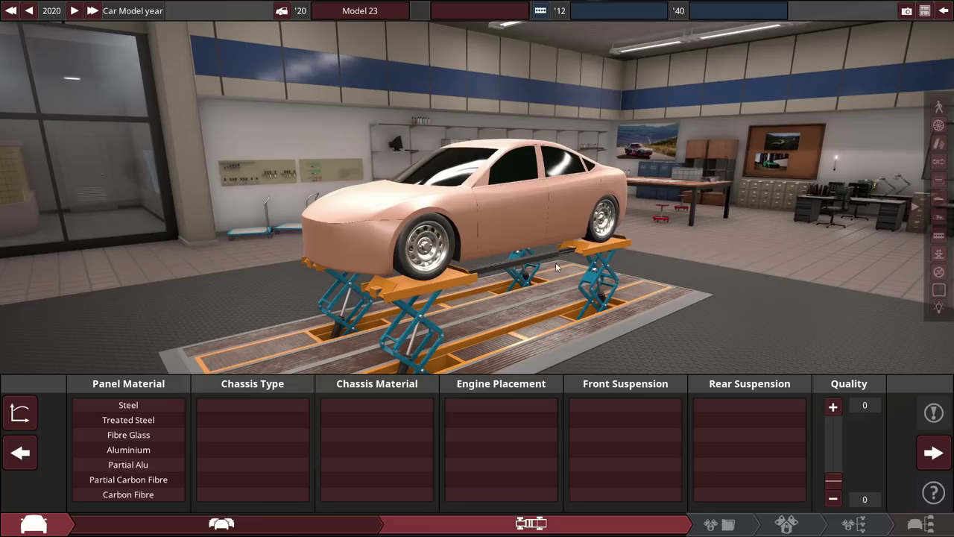
# Give the car model Partial Alu panels and a Monocoque chassis made of AHS Steel
pyautogui.moveTo(141, 494)
pyautogui.click(155, 465)
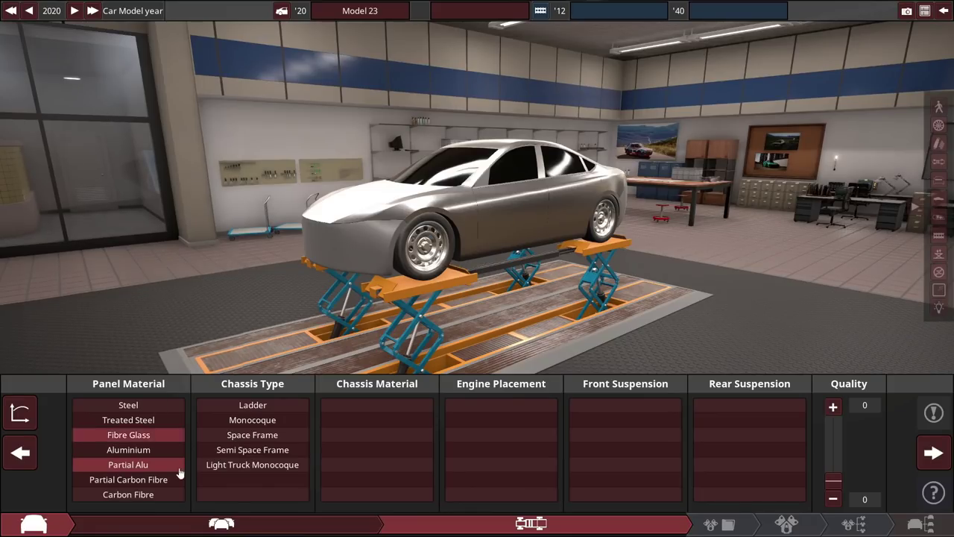
pyautogui.moveTo(277, 435)
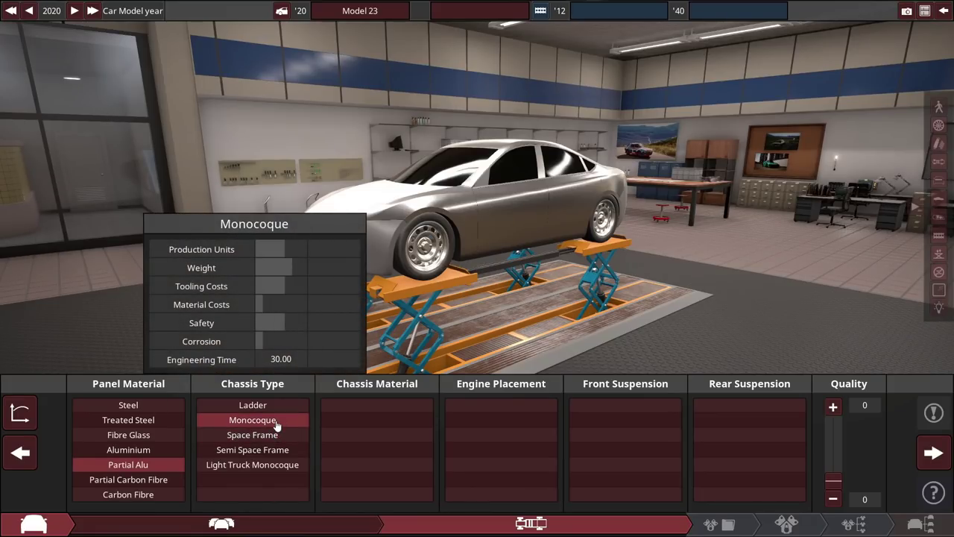
pyautogui.click(276, 421)
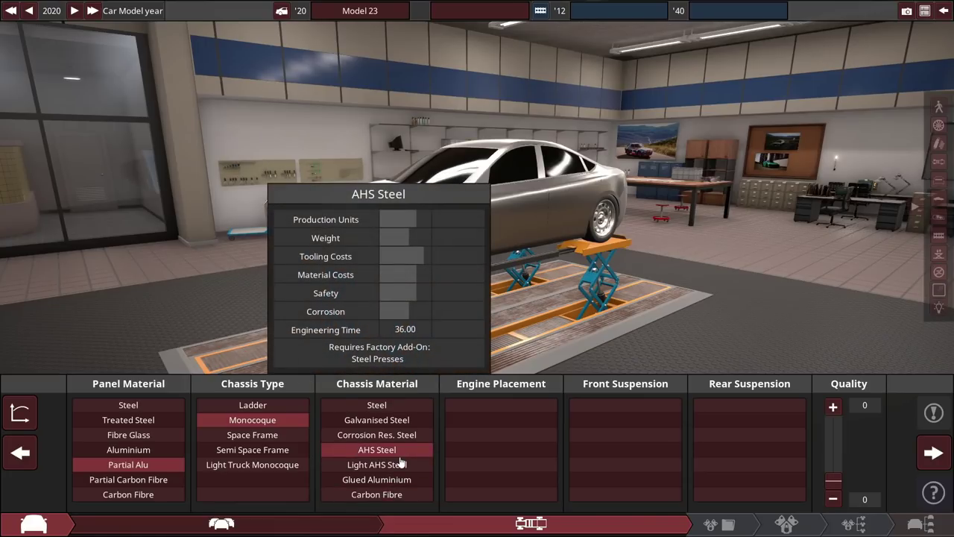
pyautogui.click(400, 460)
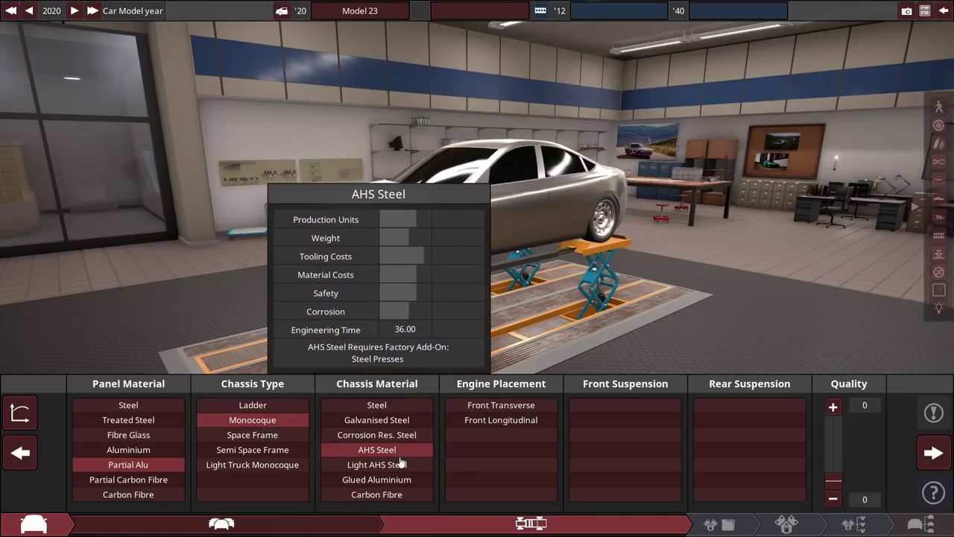
pyautogui.moveTo(402, 465)
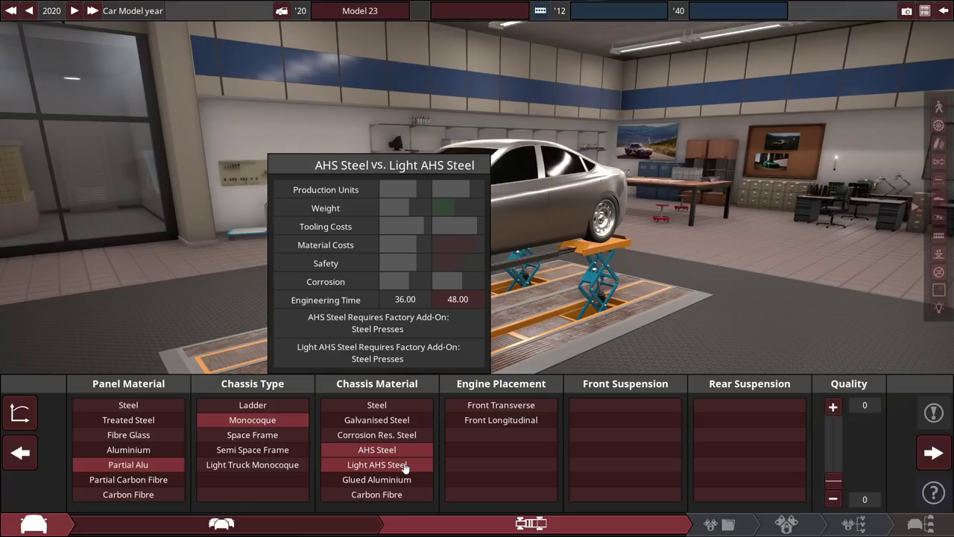
# Set the engine placement to Front Longitudinal and use Double Wishbone suspension at both front and rear
pyautogui.click(518, 420)
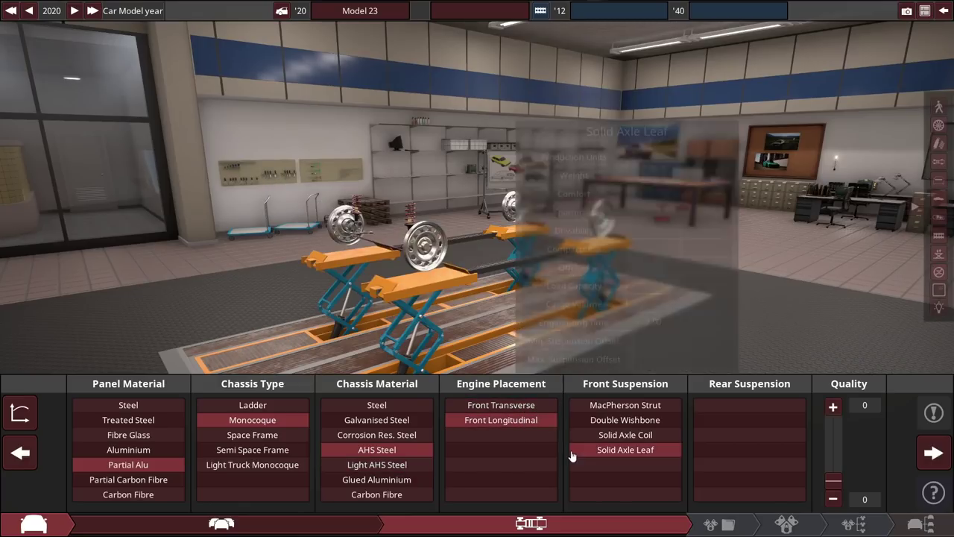
pyautogui.moveTo(582, 429)
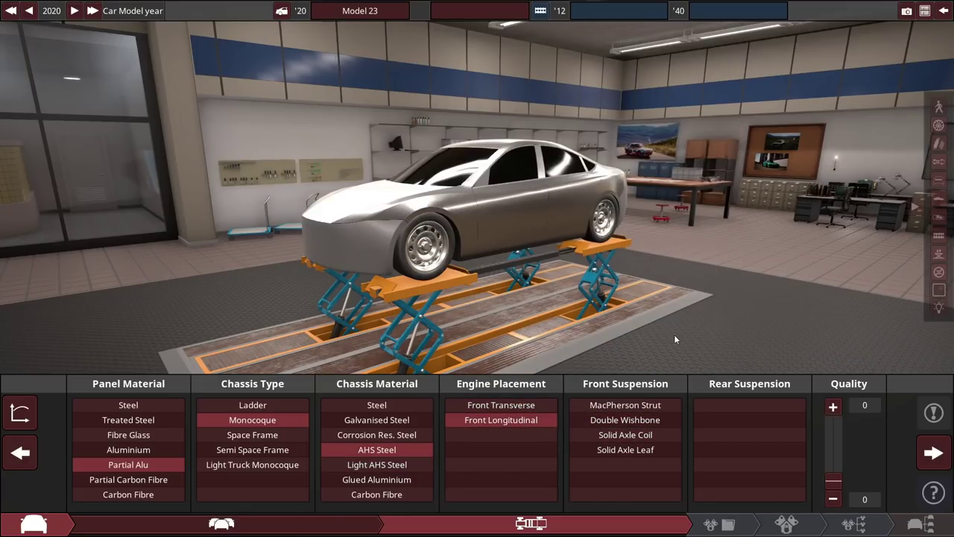
pyautogui.click(667, 404)
pyautogui.click(664, 419)
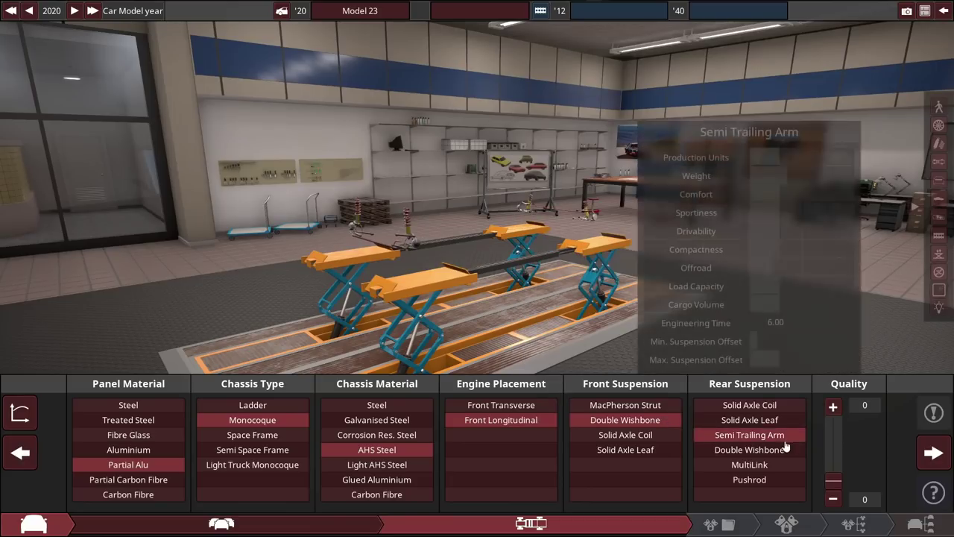
pyautogui.click(763, 451)
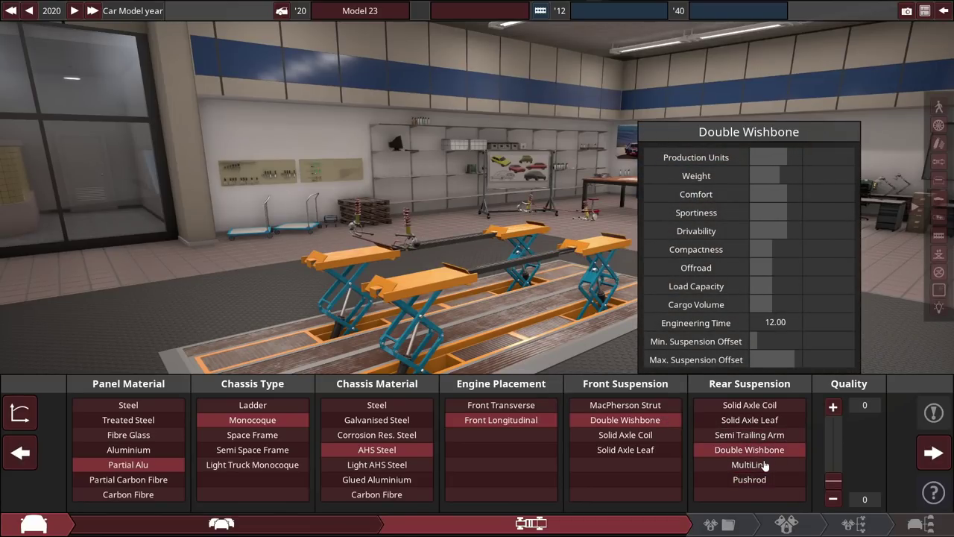
# Create a new engine project for the trim, keeping the default family and variant names
pyautogui.click(723, 523)
pyautogui.click(805, 330)
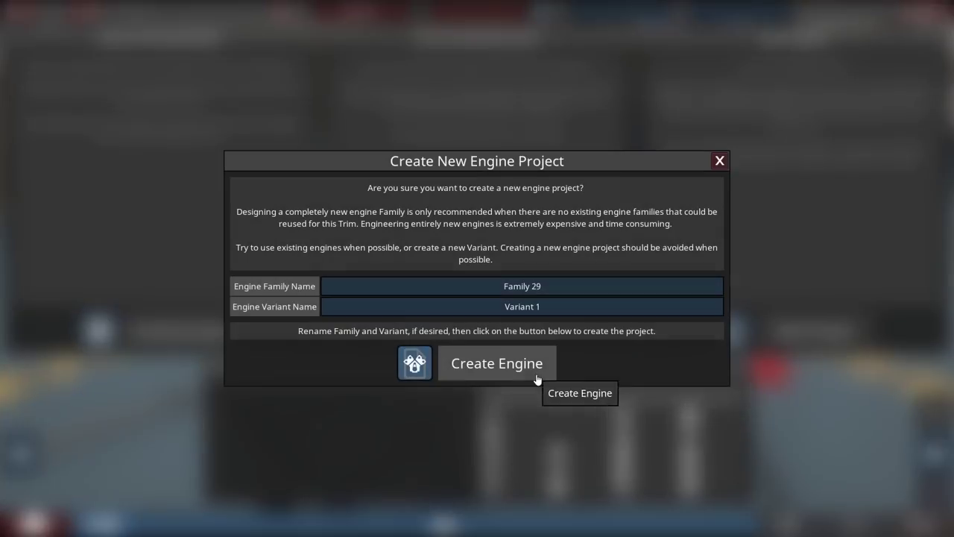
pyautogui.click(536, 376)
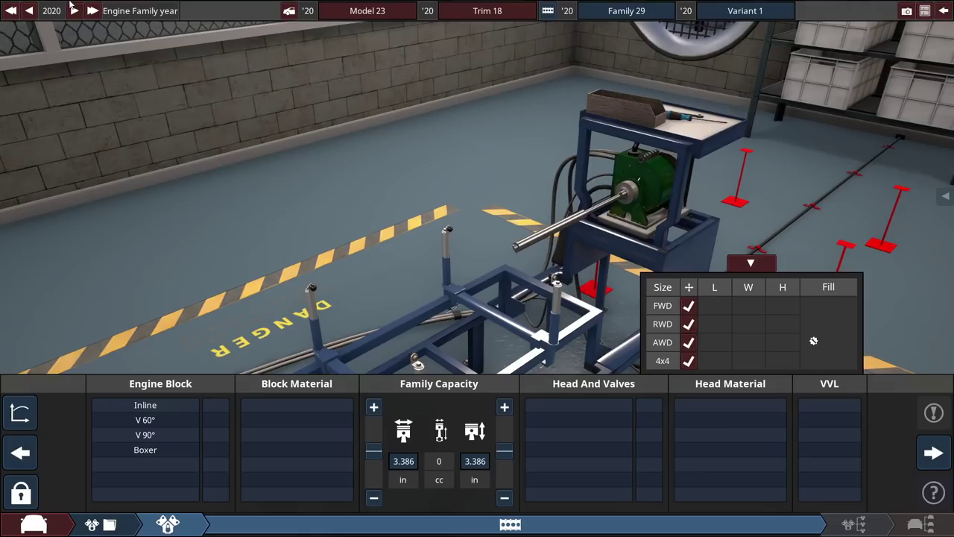
# Configure the engine family as a 90° V8 with an Aluminium block and a Dual Overhead Cam head with 5 valves
pyautogui.click(149, 434)
pyautogui.click(216, 421)
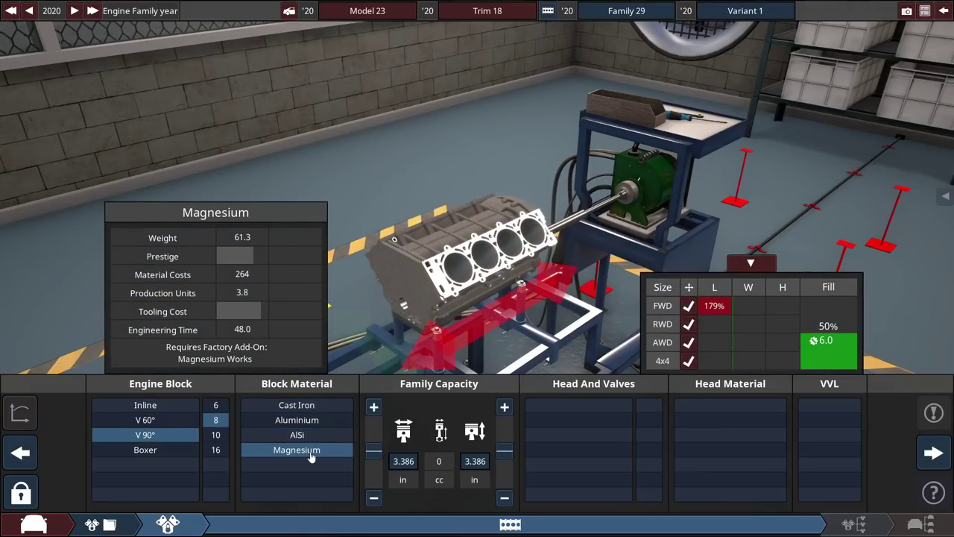
pyautogui.click(296, 420)
pyautogui.click(561, 450)
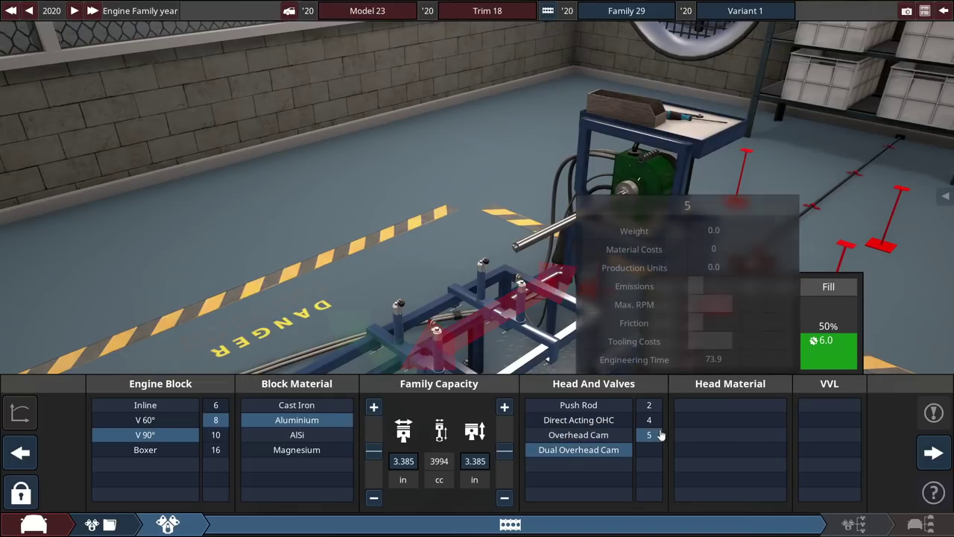
pyautogui.click(648, 435)
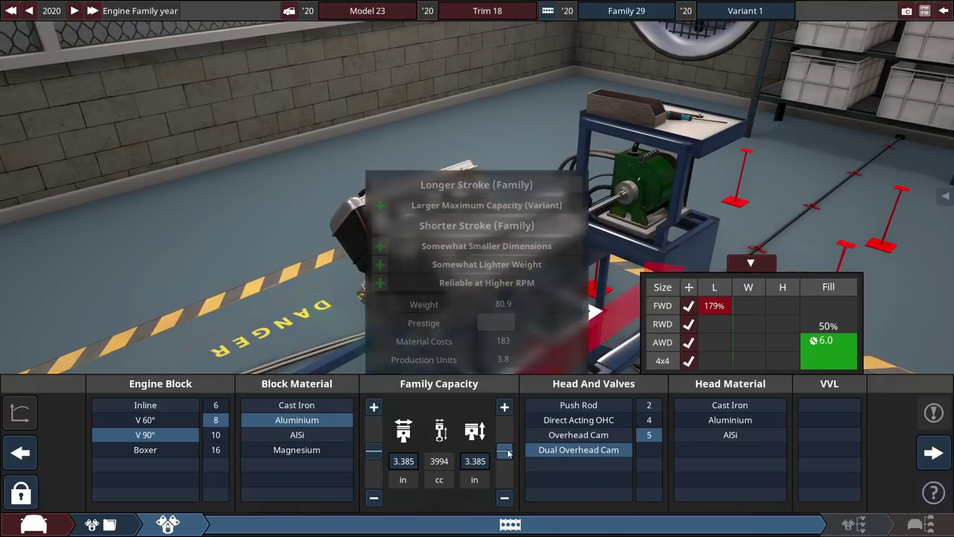
# Set the family bore to 3.650 in and the stroke to 3.646 in for a 5000 cc capacity
pyautogui.moveTo(507, 451); pyautogui.dragTo(507, 445)
pyautogui.moveTo(363, 454); pyautogui.dragTo(340, 447)
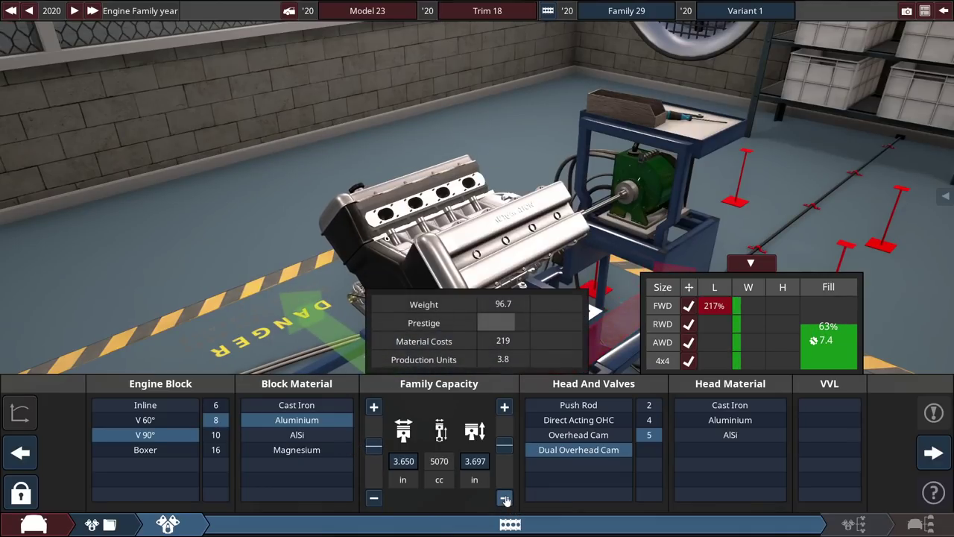
pyautogui.click(504, 498)
pyautogui.click(504, 498)
pyautogui.click(504, 498)
pyautogui.click(504, 497)
pyautogui.click(504, 498)
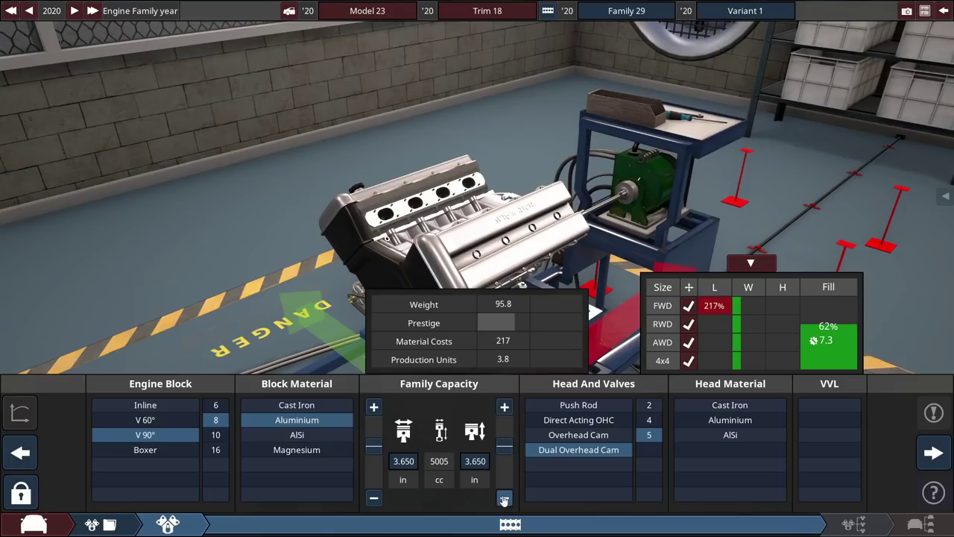
pyautogui.click(504, 498)
# Fit the engine variant with a Billet Steel crank, Lightweight Titanium conrods and Lightweight Forged pistons
pyautogui.click(844, 523)
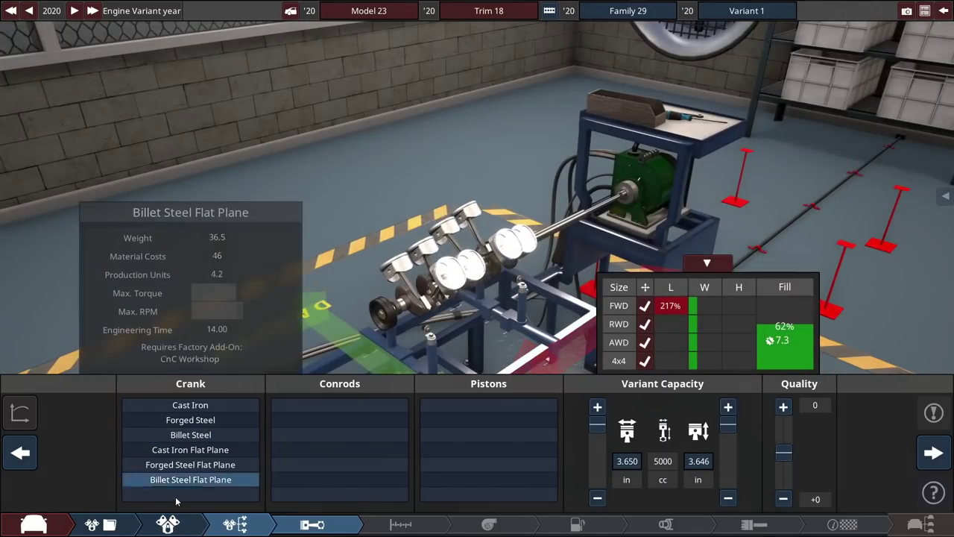
pyautogui.click(190, 420)
pyautogui.click(365, 471)
pyautogui.click(449, 479)
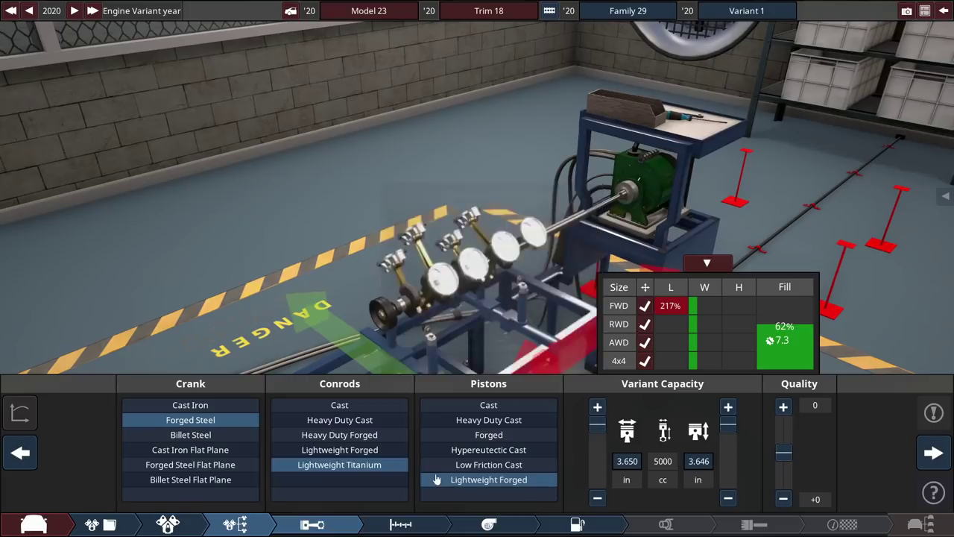
pyautogui.click(231, 434)
# Set VVT to All Cams and add ball-bearing twin turbochargers with the Race preset and an adjusted intercooler size
pyautogui.click(403, 524)
pyautogui.click(525, 434)
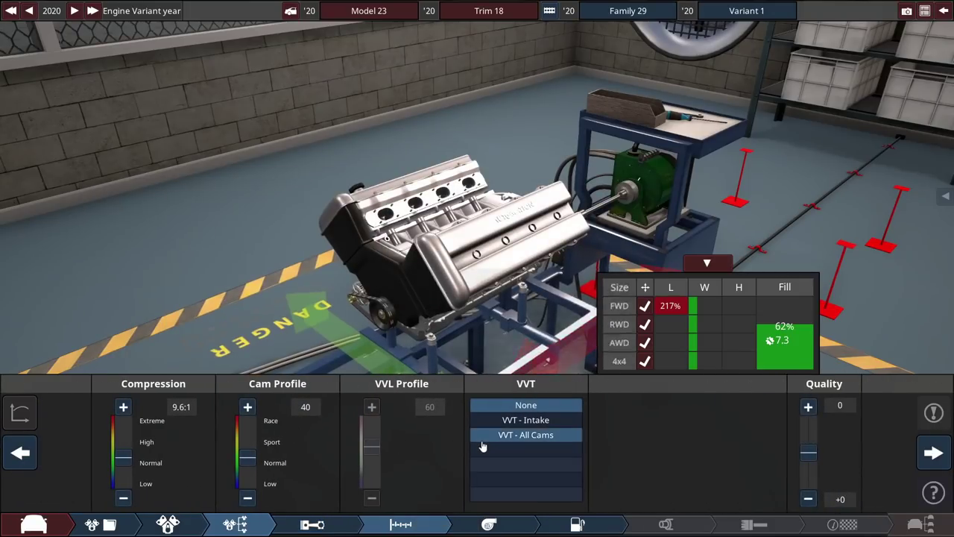
pyautogui.click(488, 524)
pyautogui.click(91, 420)
pyautogui.click(195, 475)
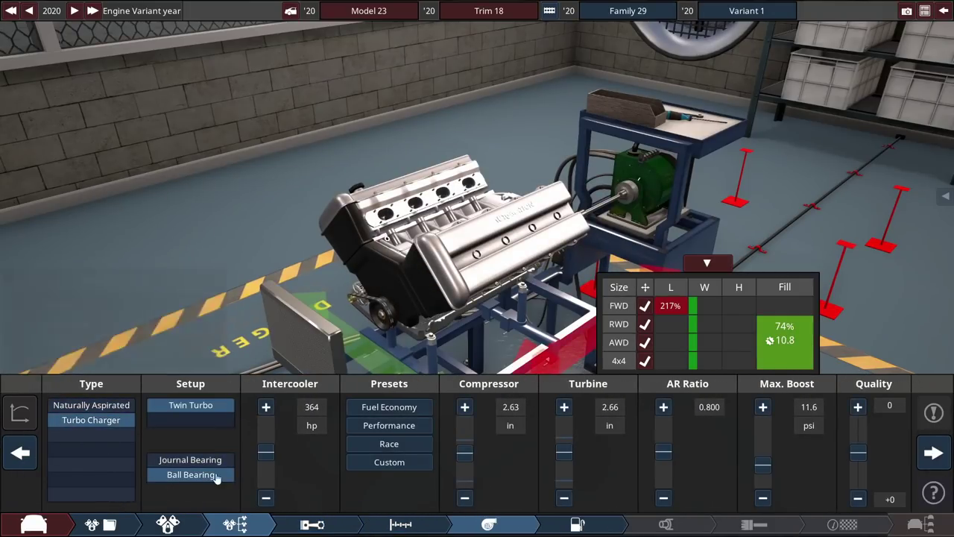
pyautogui.click(389, 444)
pyautogui.moveTo(265, 450); pyautogui.dragTo(265, 458)
# Set up Direct Injection with a Twin configuration, Performance intake and Ultimate 100 RON fuel
pyautogui.click(577, 524)
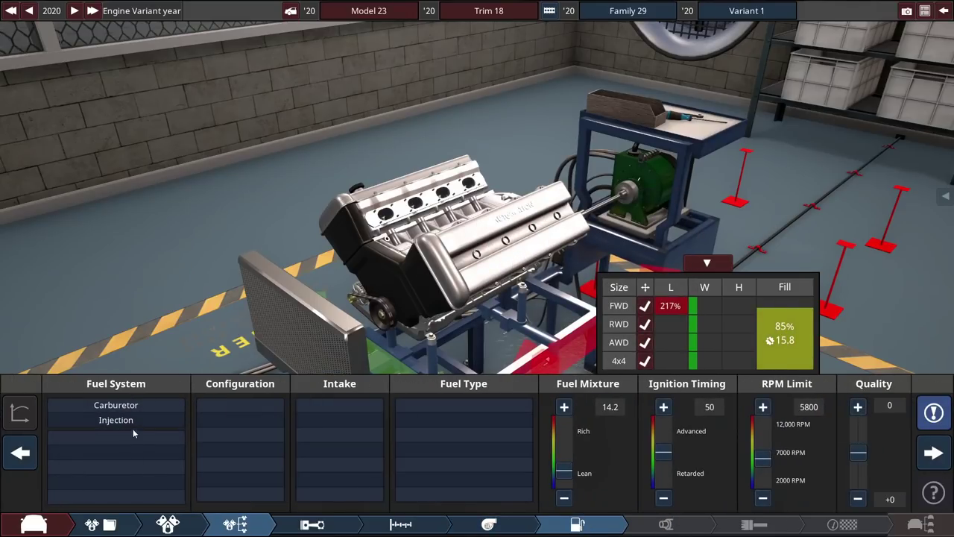
pyautogui.click(119, 420)
pyautogui.click(149, 482)
pyautogui.click(240, 420)
pyautogui.click(339, 419)
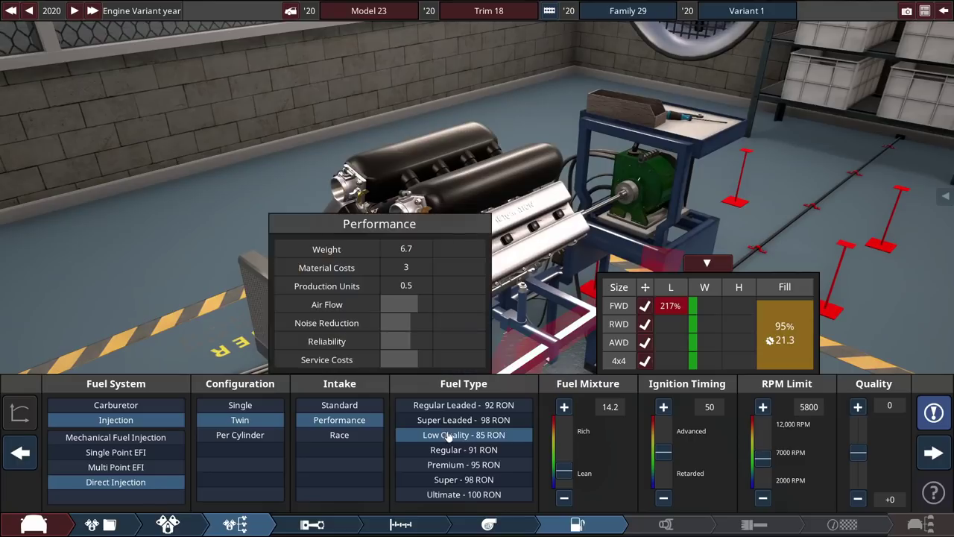
pyautogui.click(466, 494)
# Choose a Dual exhaust with no catalytic converter and no first or second muffler
pyautogui.click(666, 524)
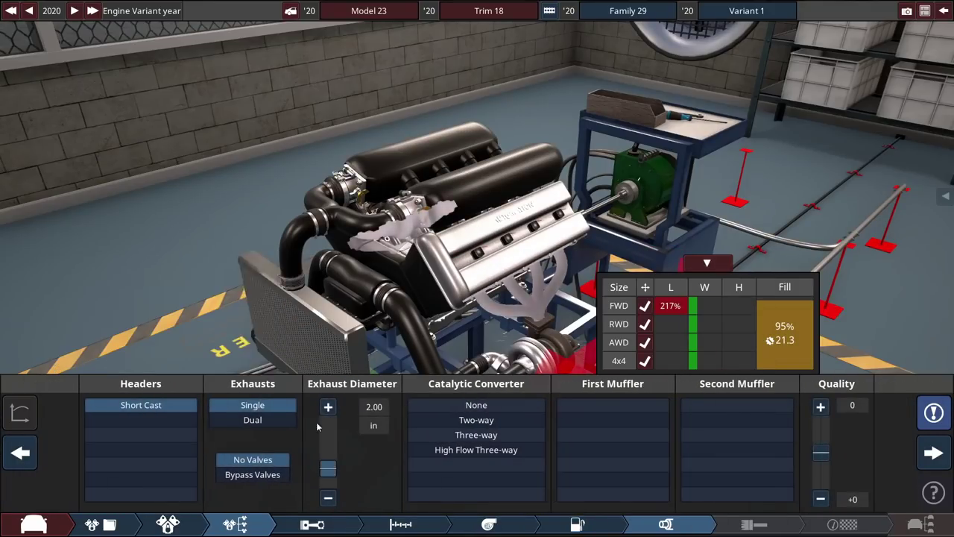
pyautogui.click(252, 420)
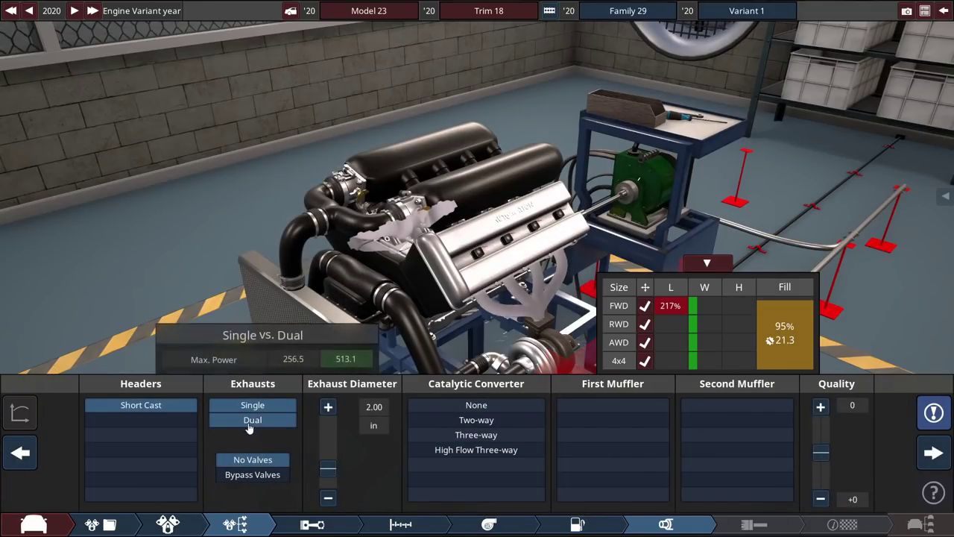
pyautogui.click(476, 405)
pyautogui.click(613, 404)
pyautogui.click(708, 409)
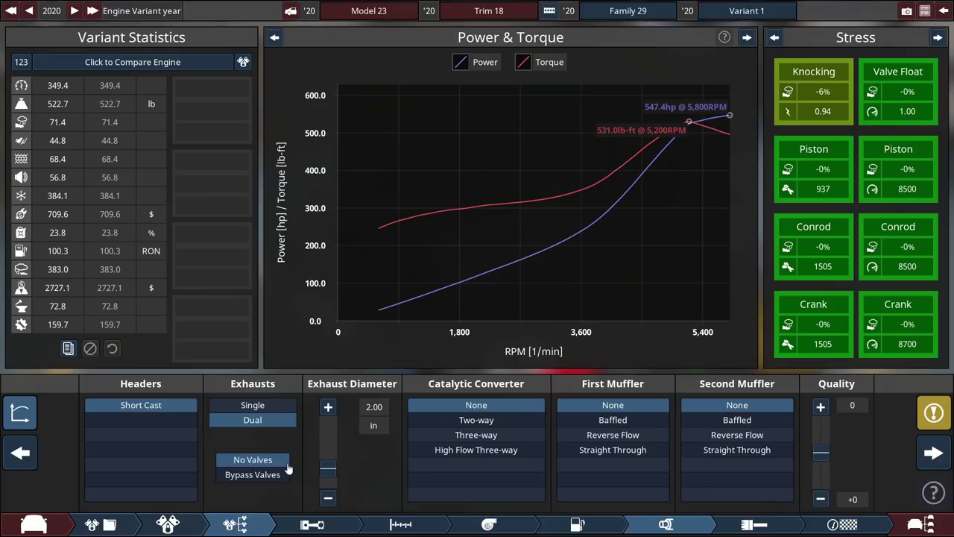
# Raise the engine's RPM limit and increase the exhaust diameter by three increments
pyautogui.click(600, 532)
pyautogui.click(579, 524)
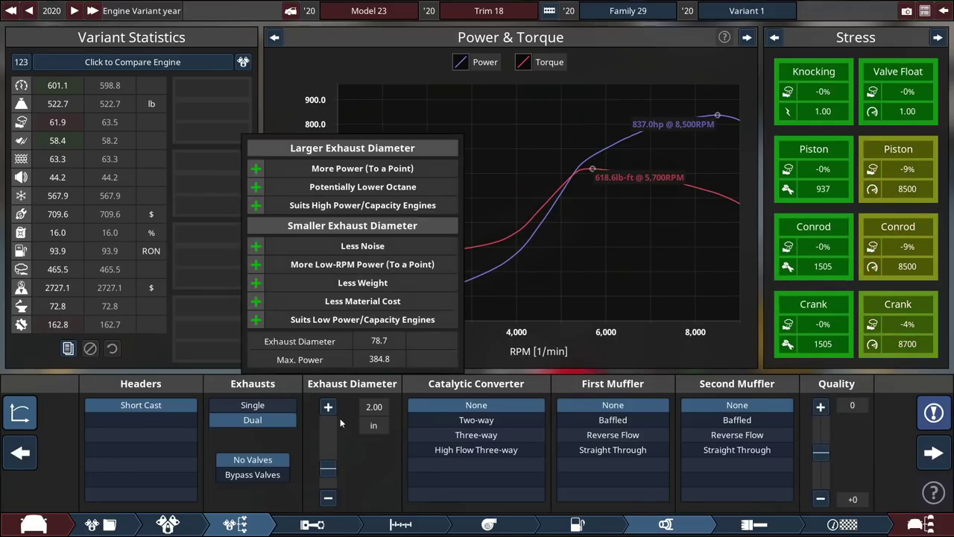
pyautogui.click(328, 406)
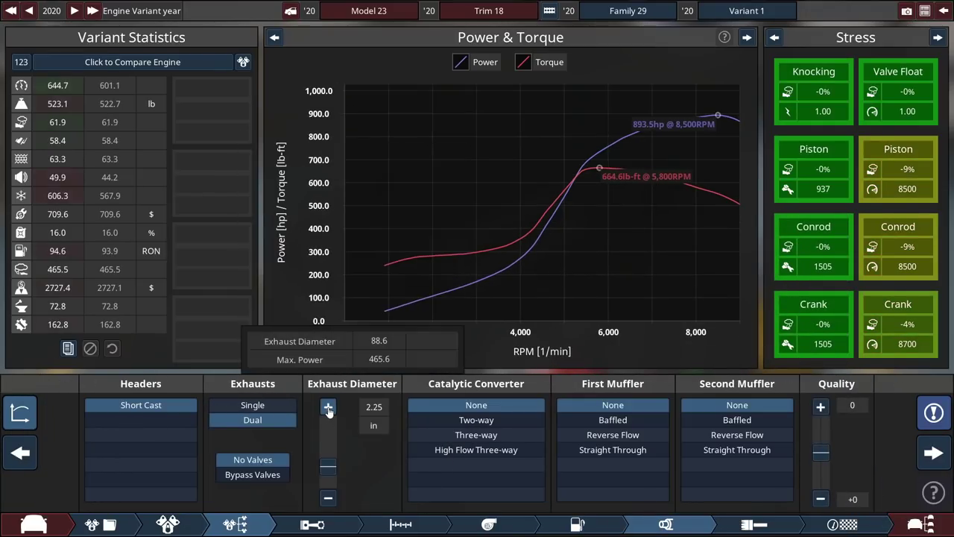
pyautogui.click(328, 406)
pyautogui.click(328, 406)
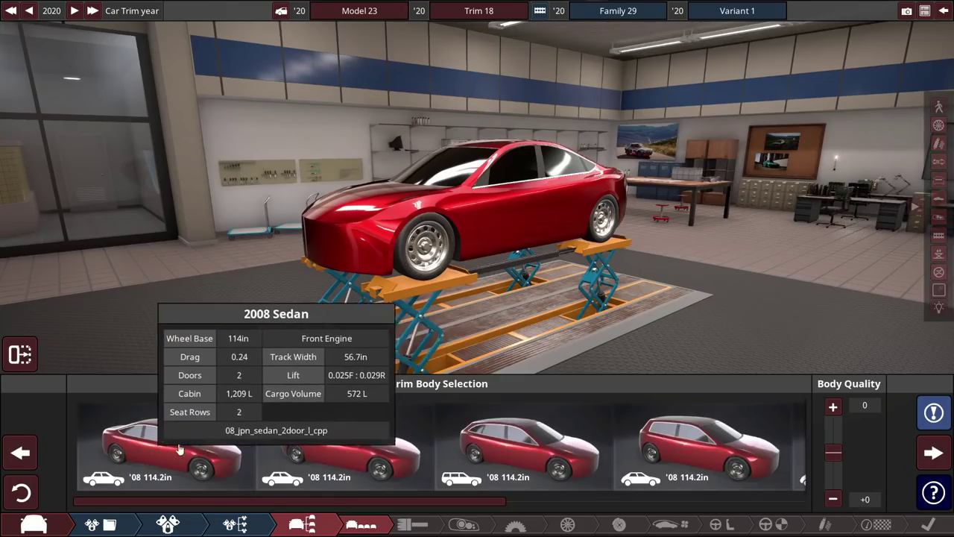
# Compare the two-door and four-door trim bodies and select the 2008 two-door sedan
pyautogui.click(393, 428)
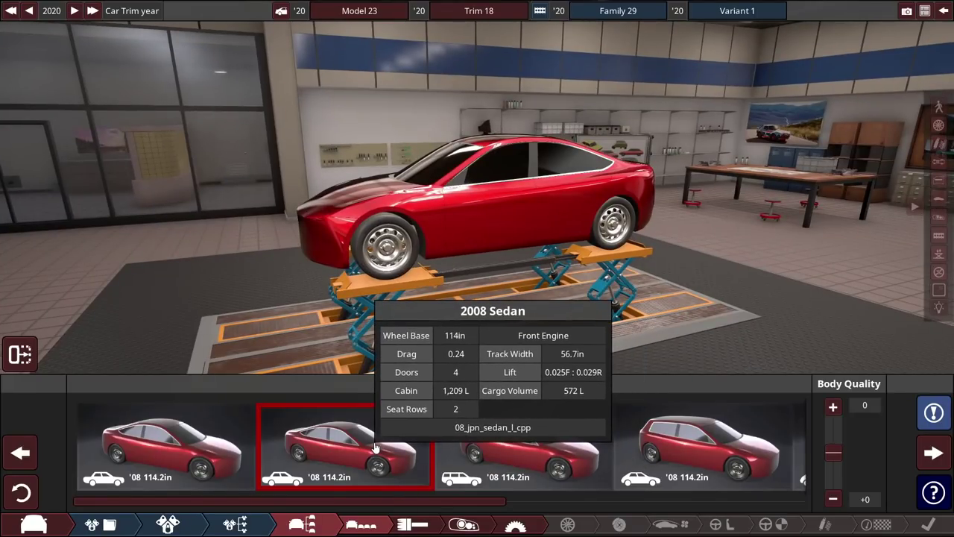
pyautogui.click(219, 453)
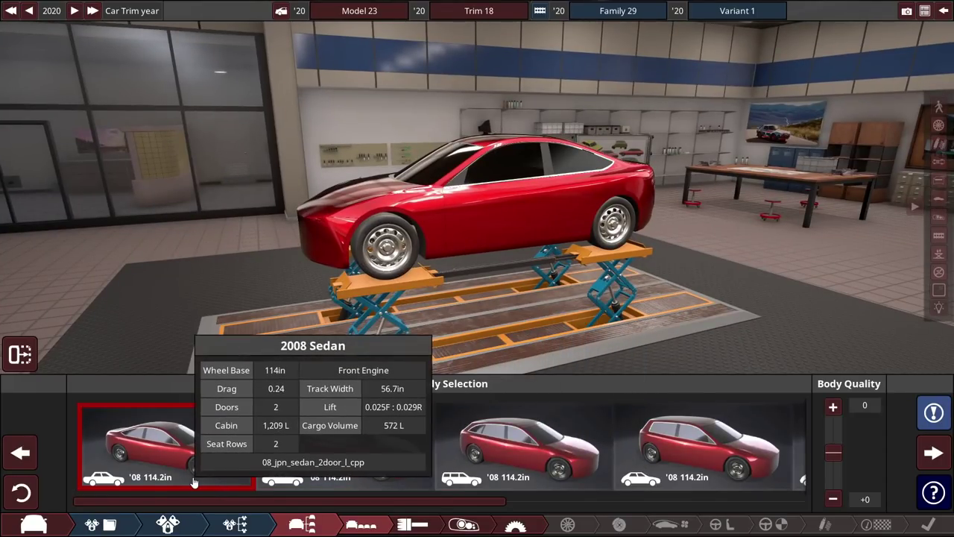
pyautogui.click(297, 475)
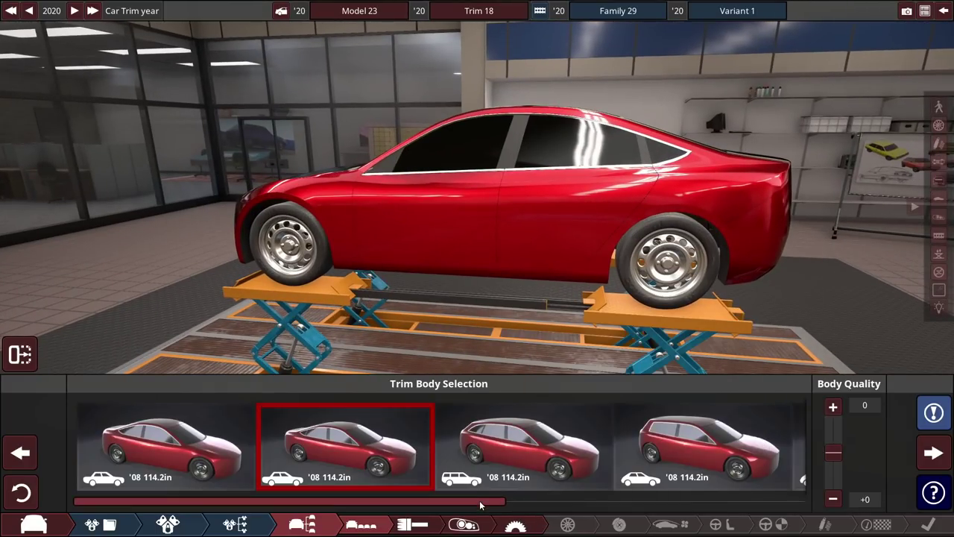
pyautogui.moveTo(482, 502); pyautogui.dragTo(702, 508)
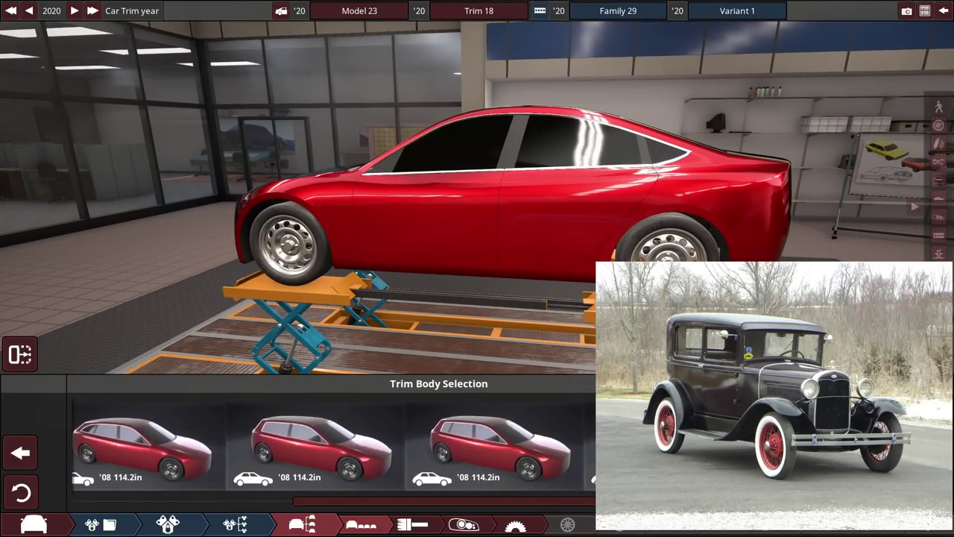
pyautogui.click(587, 462)
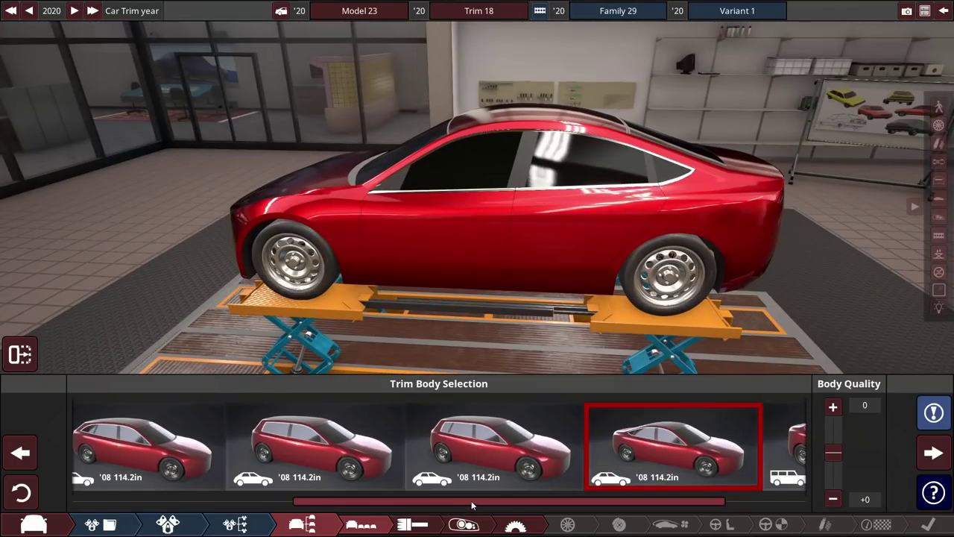
pyautogui.moveTo(470, 503); pyautogui.dragTo(209, 488)
pyautogui.click(207, 483)
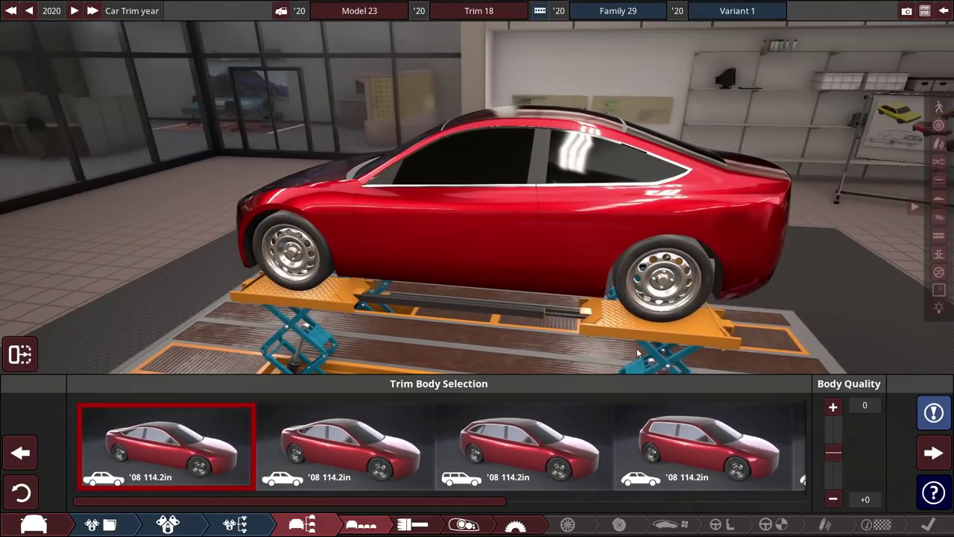
# Change the trim body to the four-door 2008 114.2in sedan and browse the remaining body variants
pyautogui.click(328, 480)
pyautogui.scroll(-5, 596, 425)
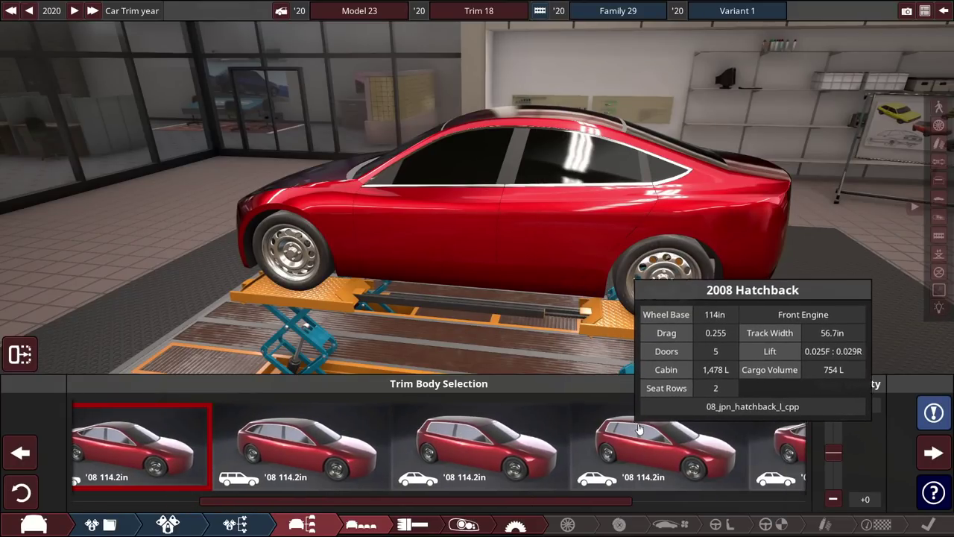
# Fit a seven-speed Dual Clutch gearbox with Electric LSD, a 40/60 front-to-rear power split and a gearing top speed of about 326 km/h
pyautogui.click(515, 524)
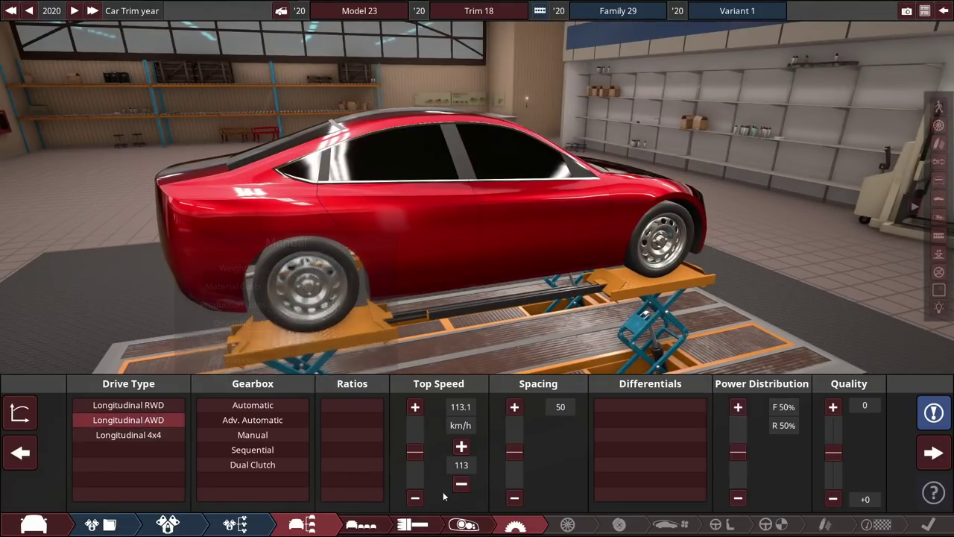
pyautogui.click(253, 465)
pyautogui.click(352, 449)
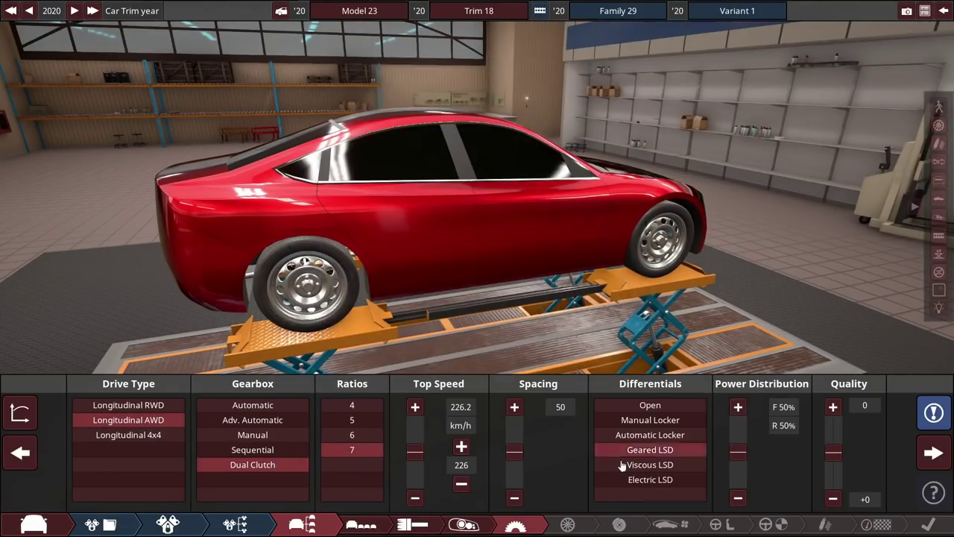
pyautogui.click(656, 479)
pyautogui.moveTo(737, 451); pyautogui.dragTo(736, 439)
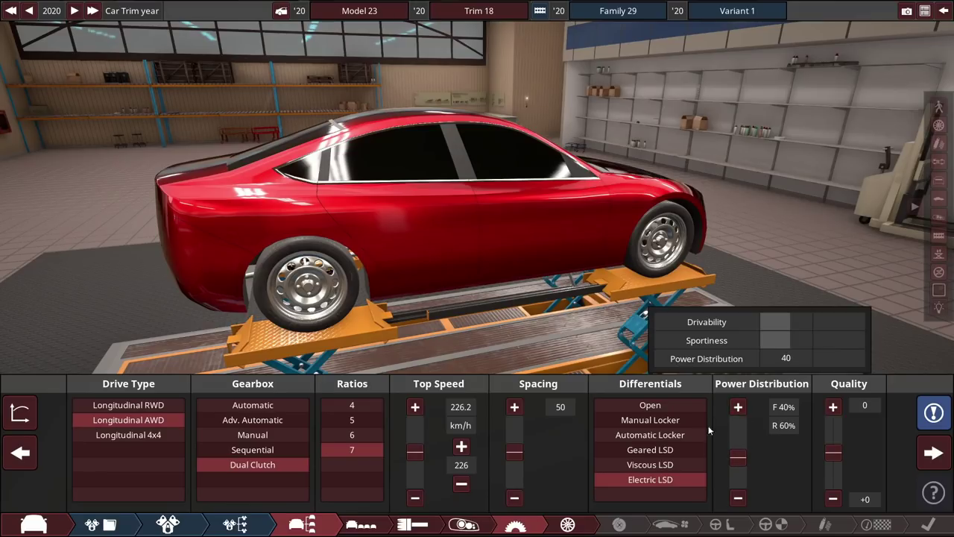
pyautogui.moveTo(421, 452); pyautogui.dragTo(420, 450)
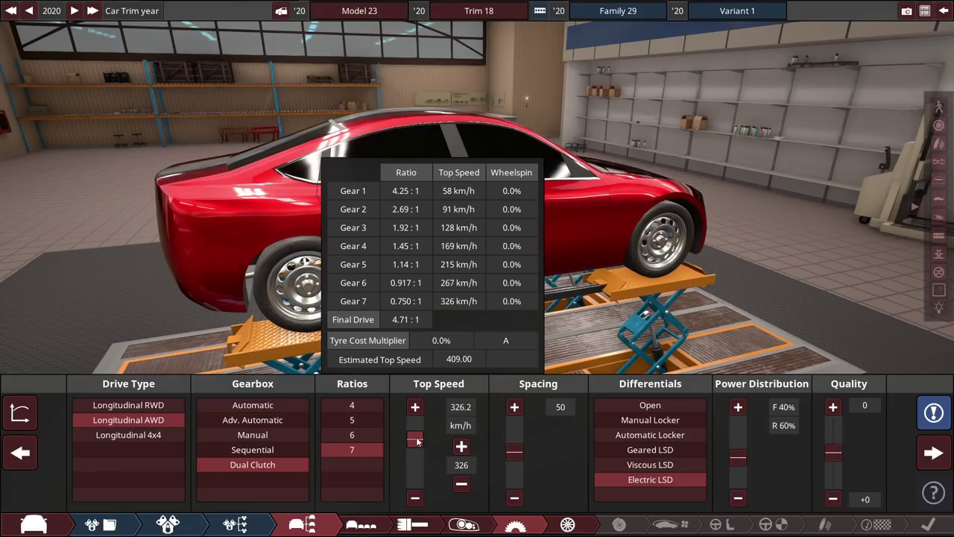
# Choose Radial tyres with the Sports Compound for the wheels
pyautogui.click(568, 524)
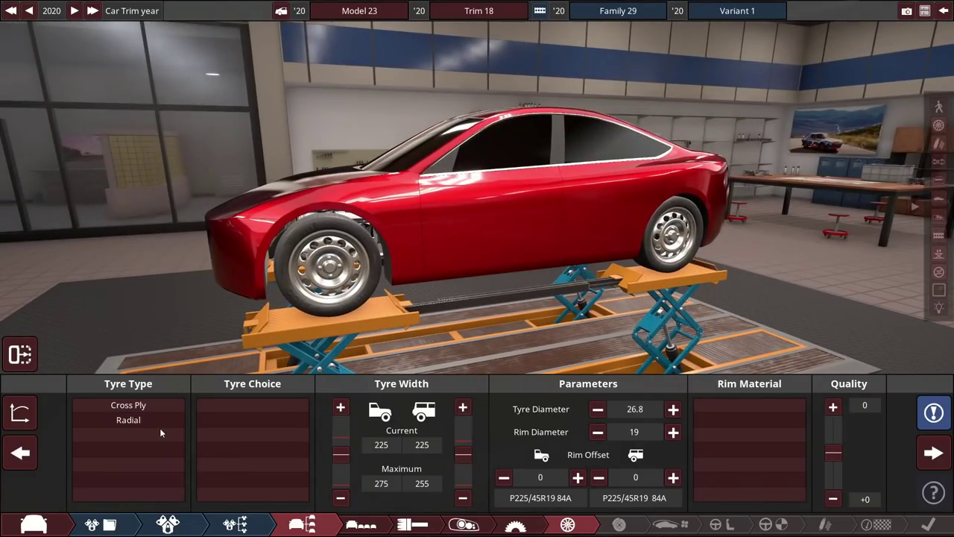
pyautogui.click(159, 426)
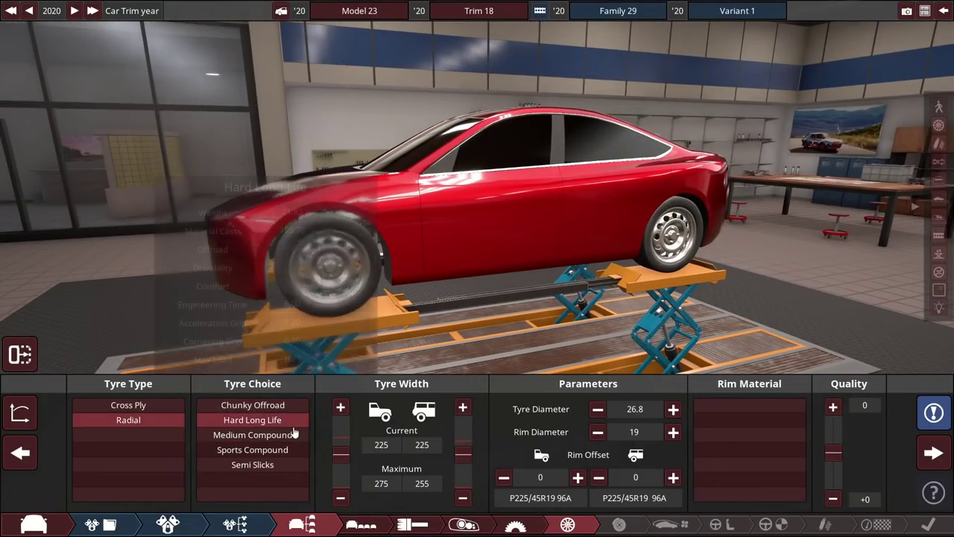
pyautogui.click(258, 450)
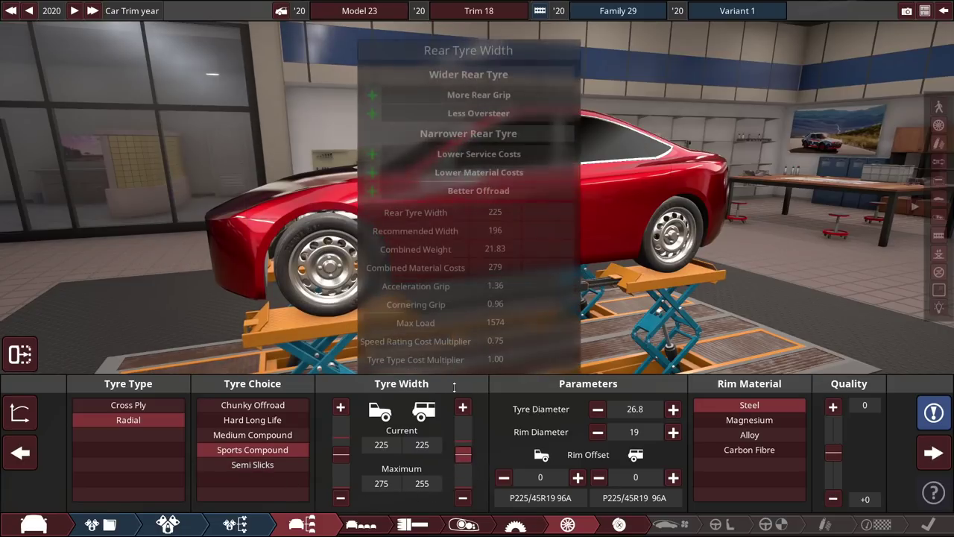
# Widen the rear tyres to 315 and the front tyres to 275
pyautogui.moveTo(463, 454); pyautogui.dragTo(463, 444)
pyautogui.moveTo(447, 328); pyautogui.dragTo(9, 344)
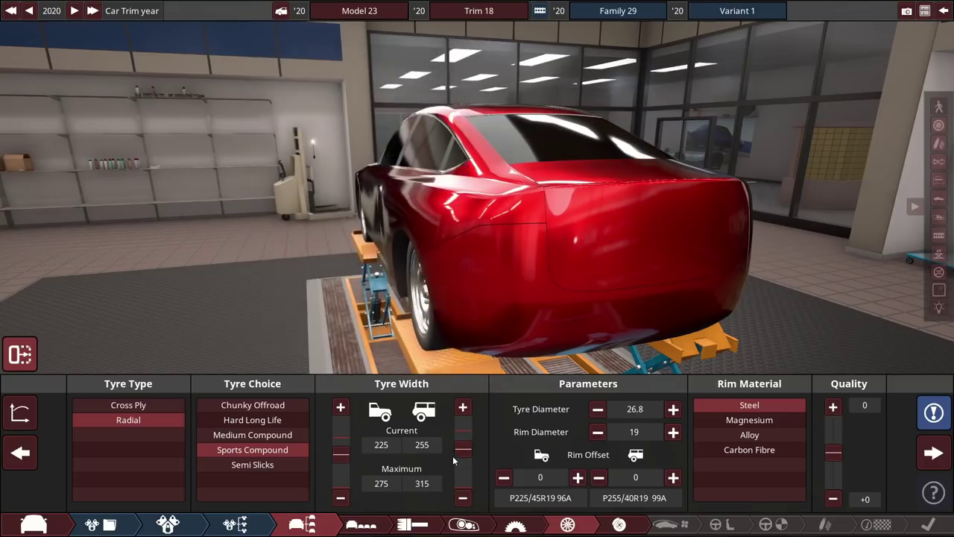
pyautogui.moveTo(462, 450); pyautogui.dragTo(464, 436)
pyautogui.moveTo(275, 283); pyautogui.dragTo(530, 195)
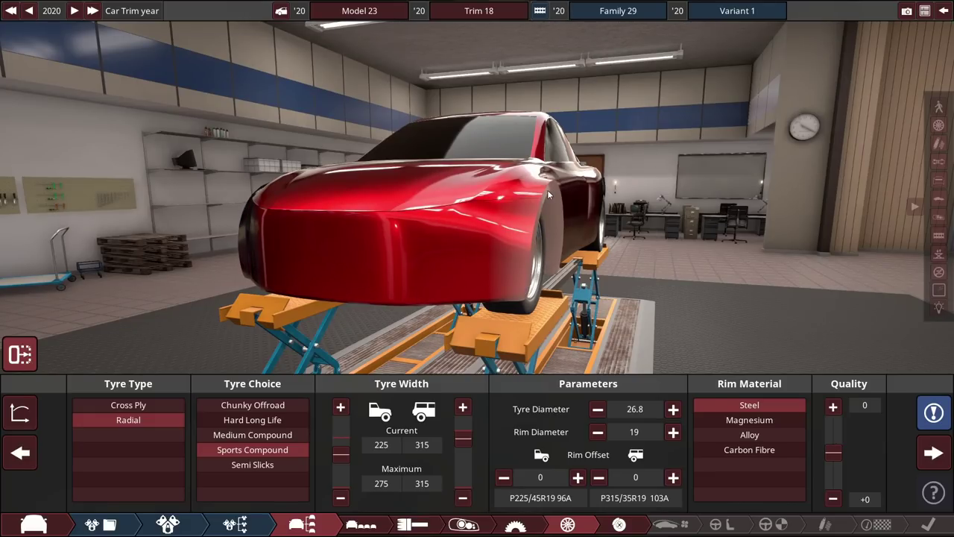
pyautogui.moveTo(539, 191); pyautogui.dragTo(530, 245)
pyautogui.moveTo(365, 449); pyautogui.dragTo(366, 273)
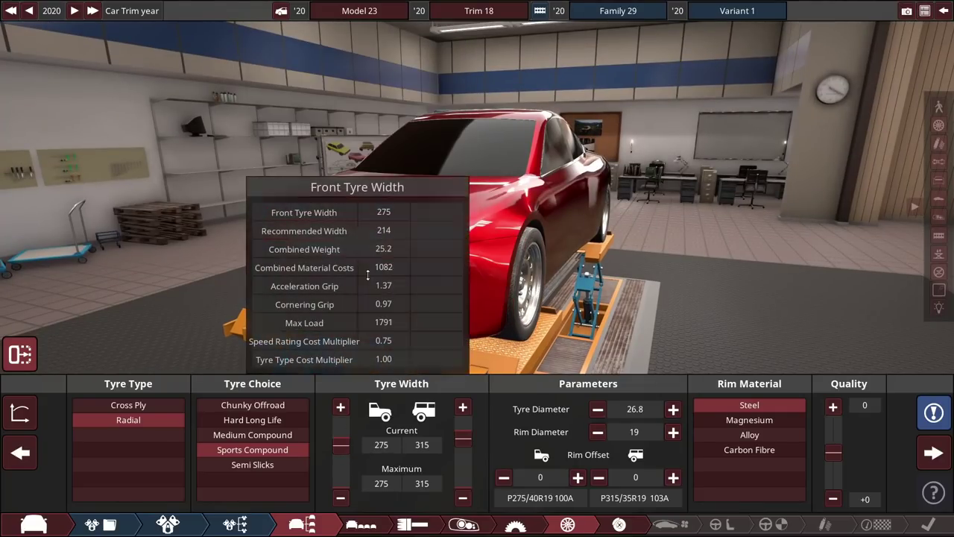
# Set the rim diameter to 21 and the tyre diameter to 28.5, with Alloy as the rim material
pyautogui.moveTo(711, 163); pyautogui.dragTo(718, 193)
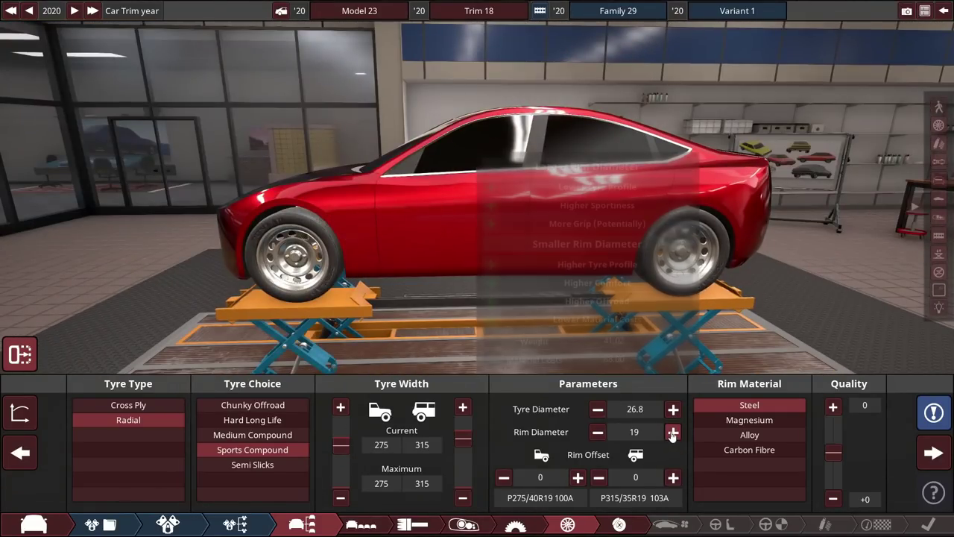
pyautogui.click(673, 431)
pyautogui.click(673, 408)
pyautogui.click(673, 409)
pyautogui.click(673, 409)
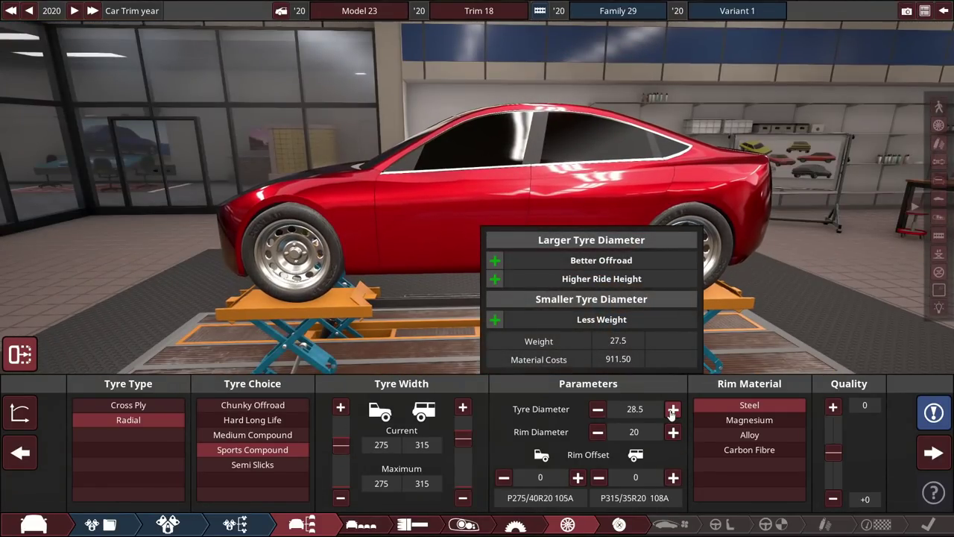
pyautogui.click(673, 432)
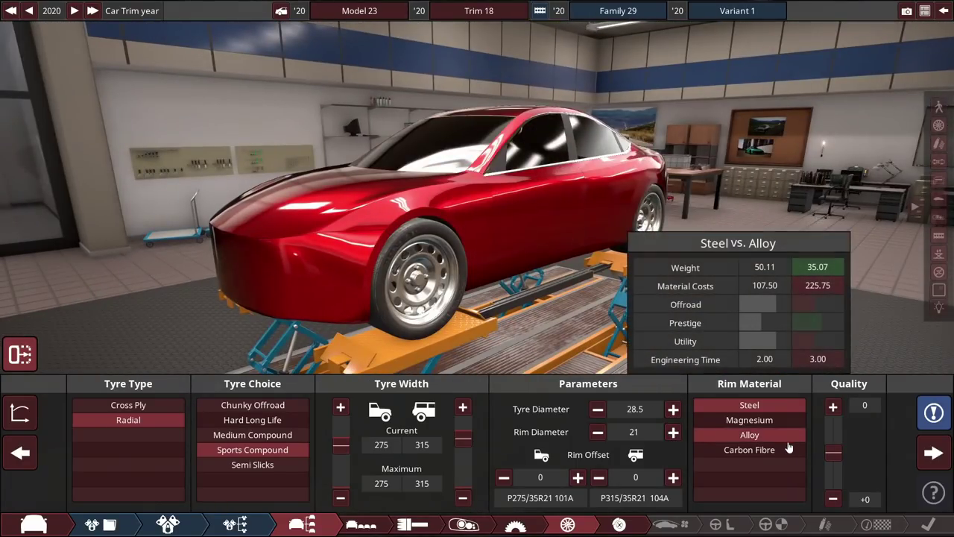
pyautogui.click(779, 438)
# Fit Vented Disc front brakes with 4 Piston calipers and a 14-inch size
pyautogui.click(618, 524)
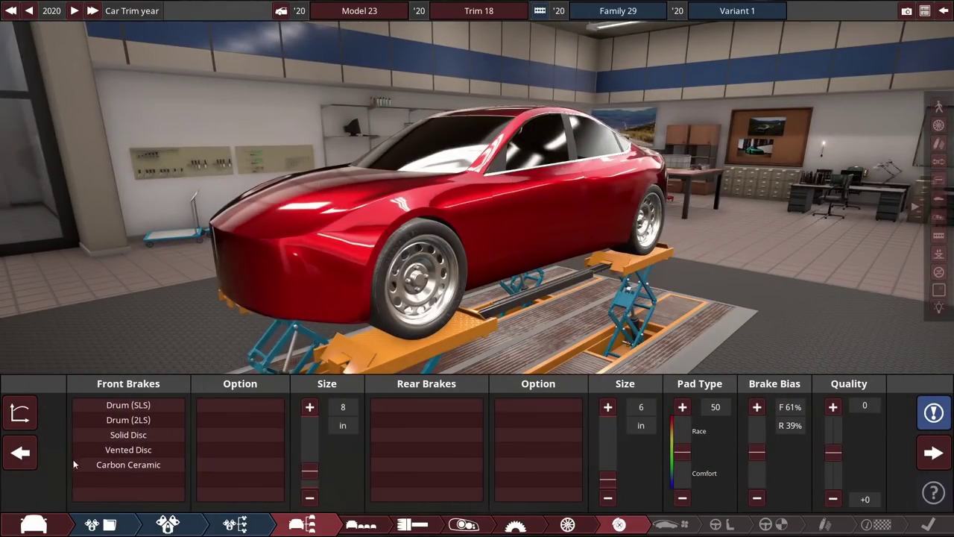
pyautogui.click(153, 451)
pyautogui.click(240, 420)
pyautogui.click(245, 449)
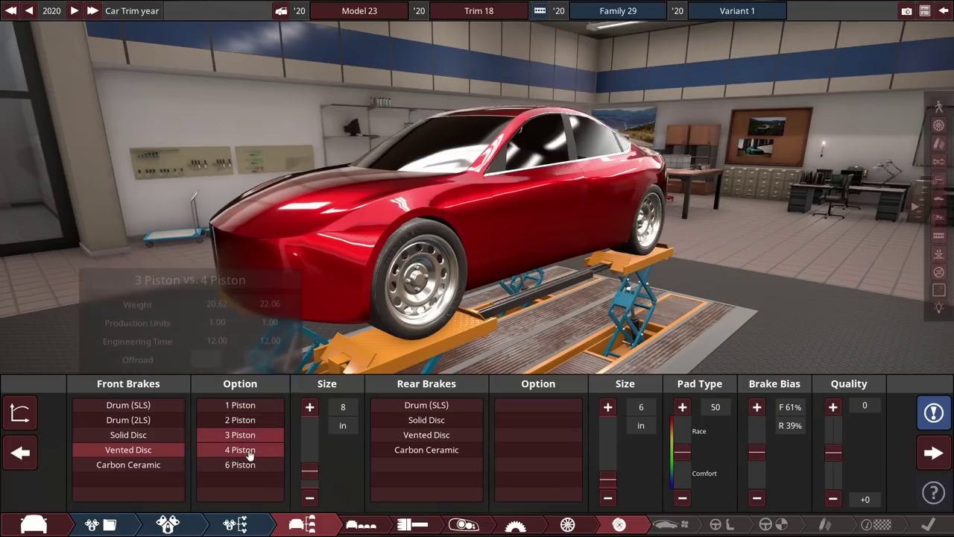
pyautogui.click(307, 439)
# Fit Vented Disc rear brakes with 3 Piston calipers and increase their size
pyautogui.click(426, 434)
pyautogui.click(538, 434)
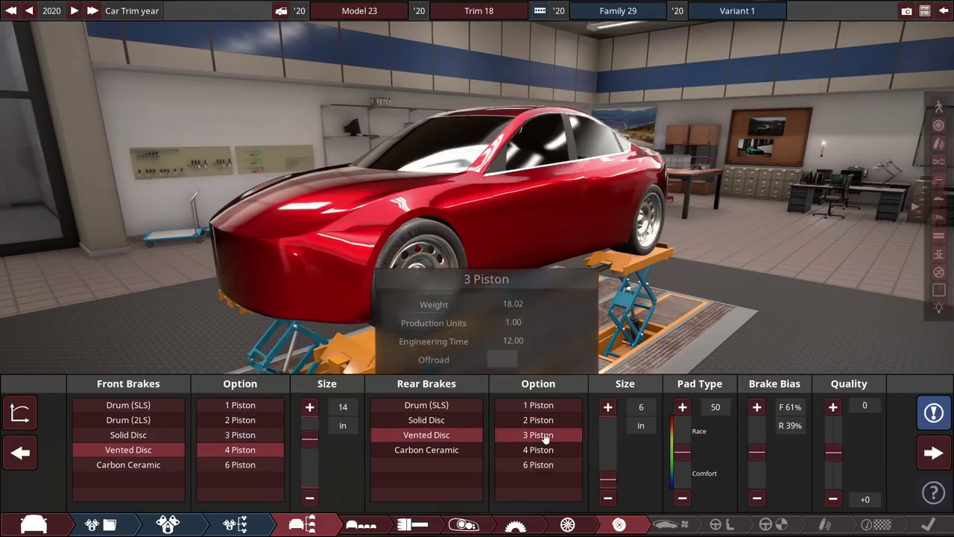
pyautogui.click(606, 448)
# Set the aerodynamics to a Fully Clad undertray with no cooling flaps
pyautogui.click(665, 524)
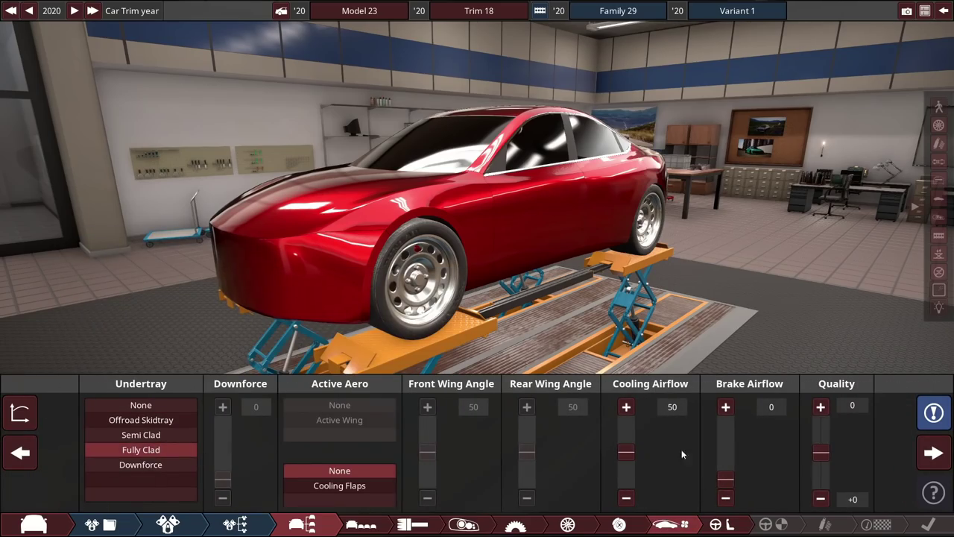
pyautogui.moveTo(697, 335); pyautogui.dragTo(277, 271)
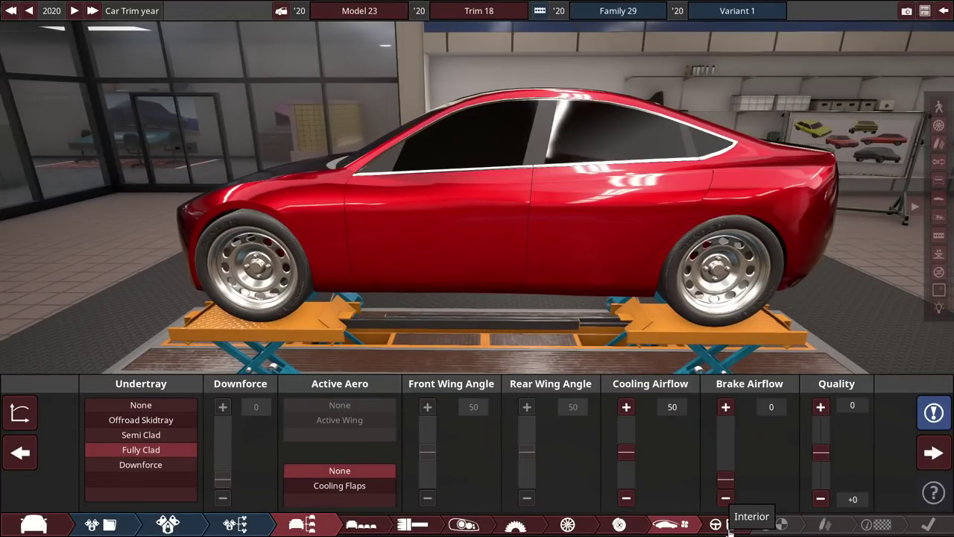
# Equip the cabin with a Premium interior and Luxury Infotainment
pyautogui.click(728, 529)
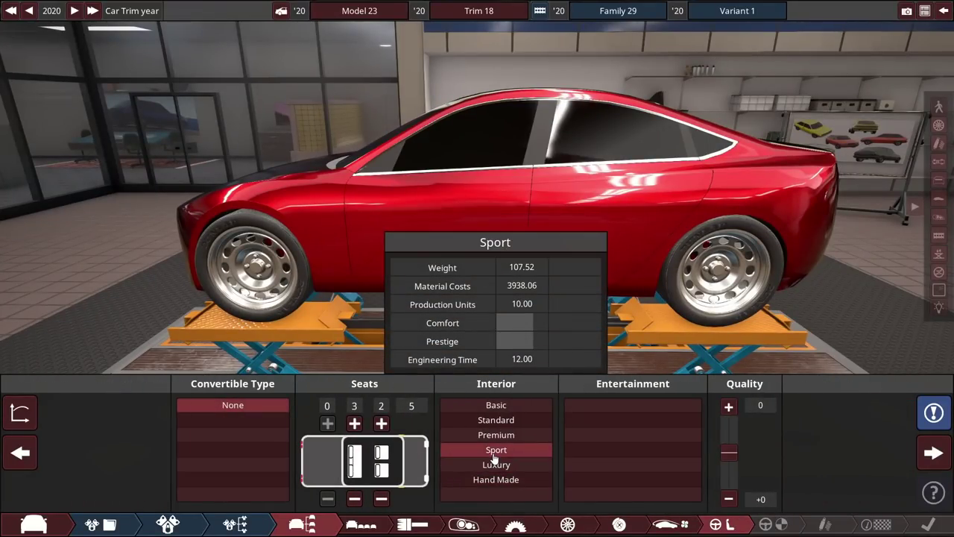
pyautogui.click(513, 436)
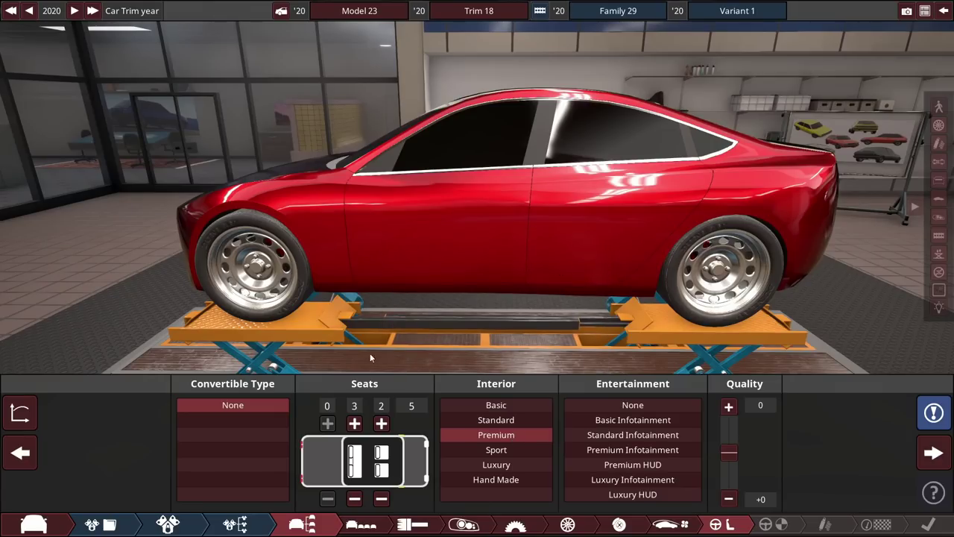
pyautogui.click(640, 464)
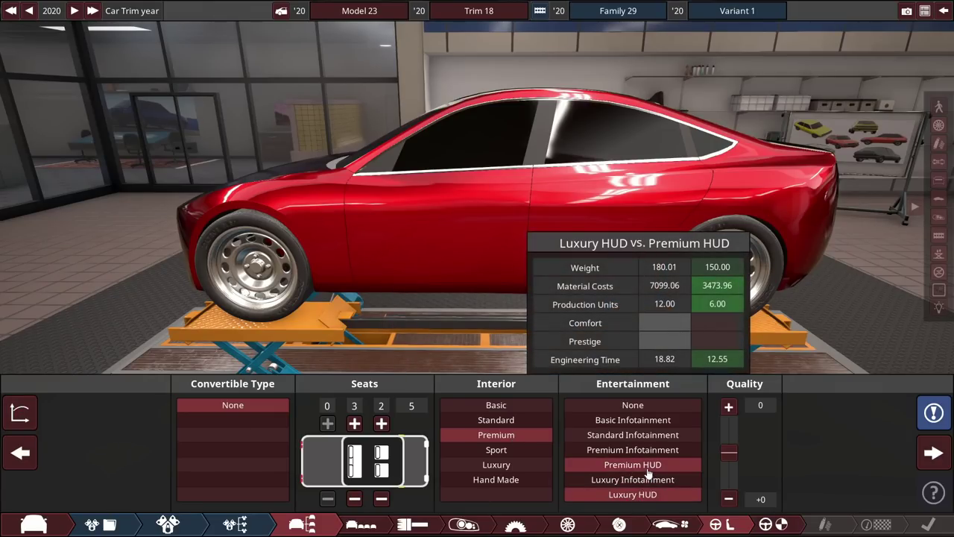
pyautogui.click(663, 479)
# Choose Electric Variable power steering, ESC + LC traction aids and Advanced 10s safety
pyautogui.click(765, 524)
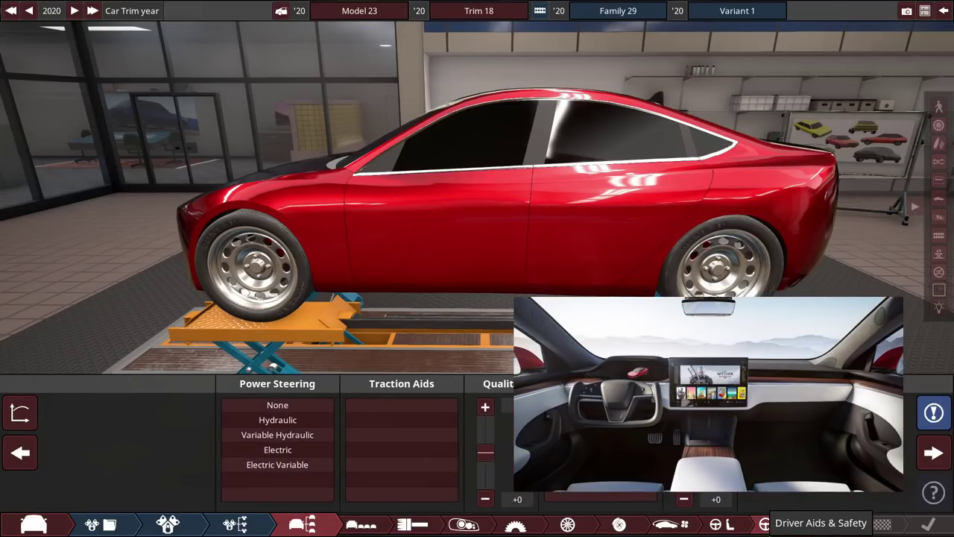
pyautogui.click(295, 455)
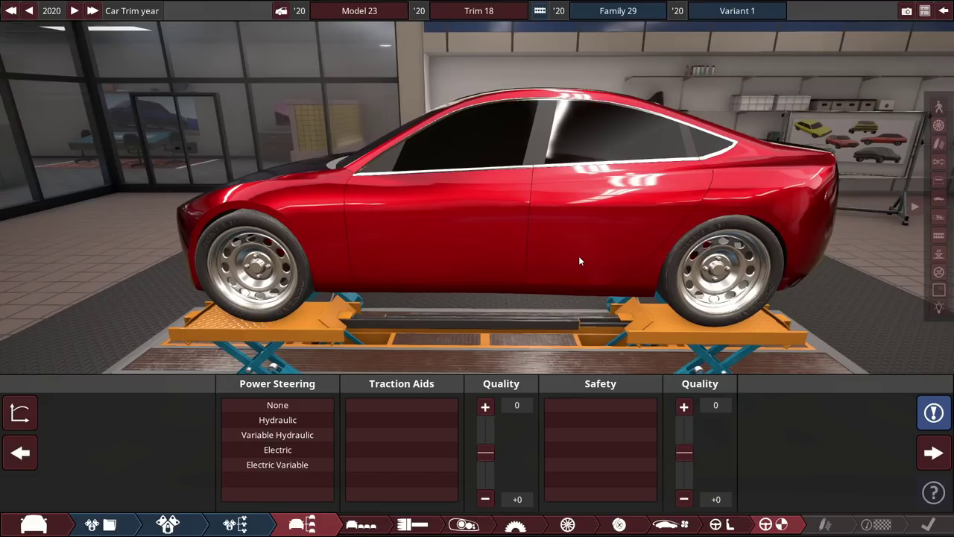
pyautogui.moveTo(292, 475)
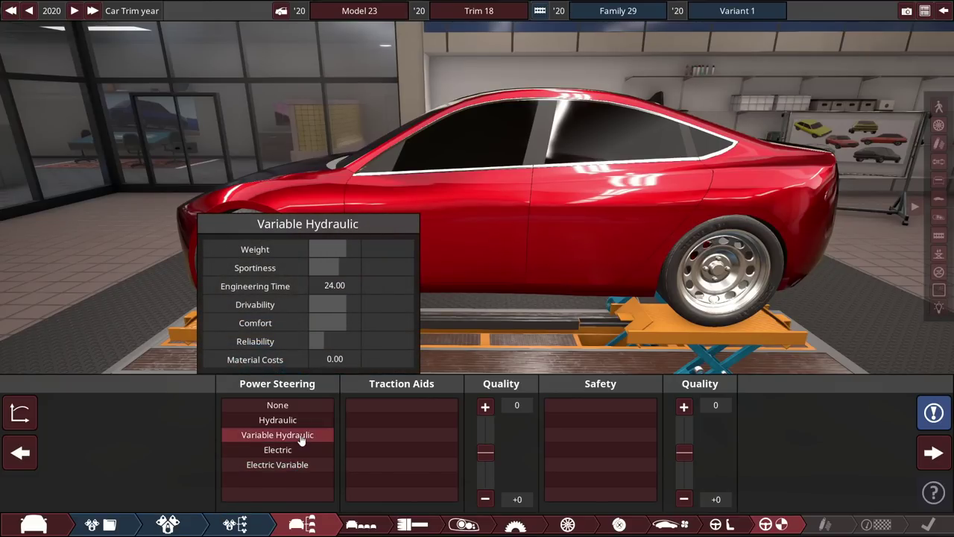
pyautogui.click(303, 466)
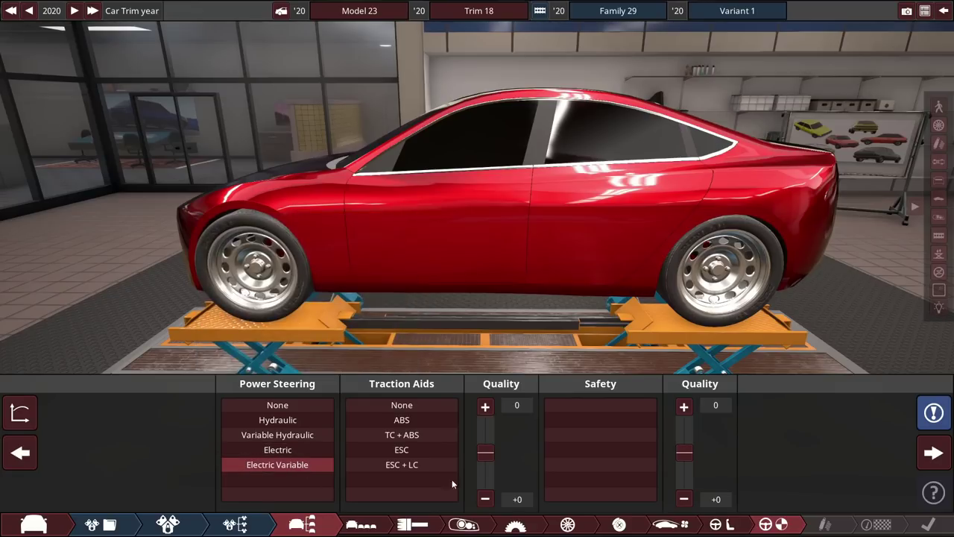
pyautogui.click(442, 470)
pyautogui.moveTo(602, 504)
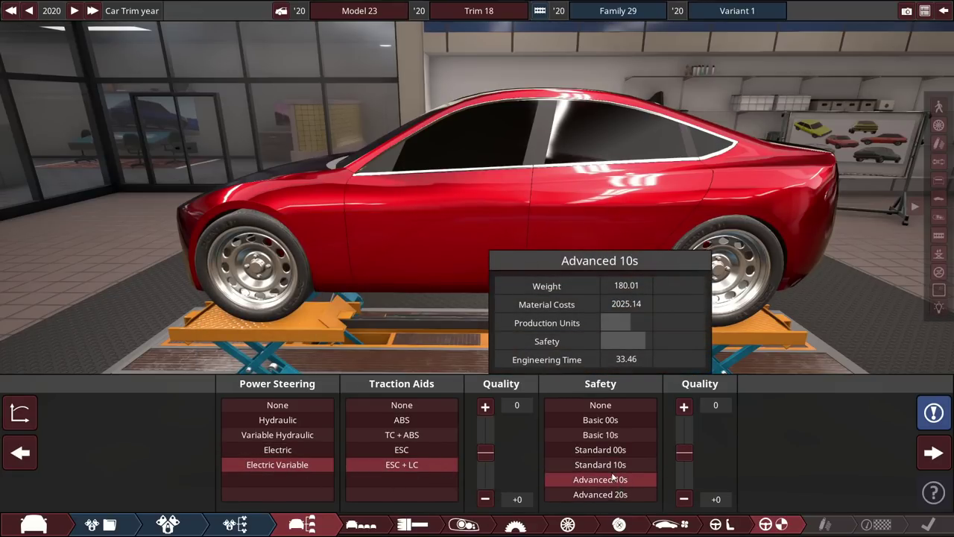
pyautogui.click(613, 478)
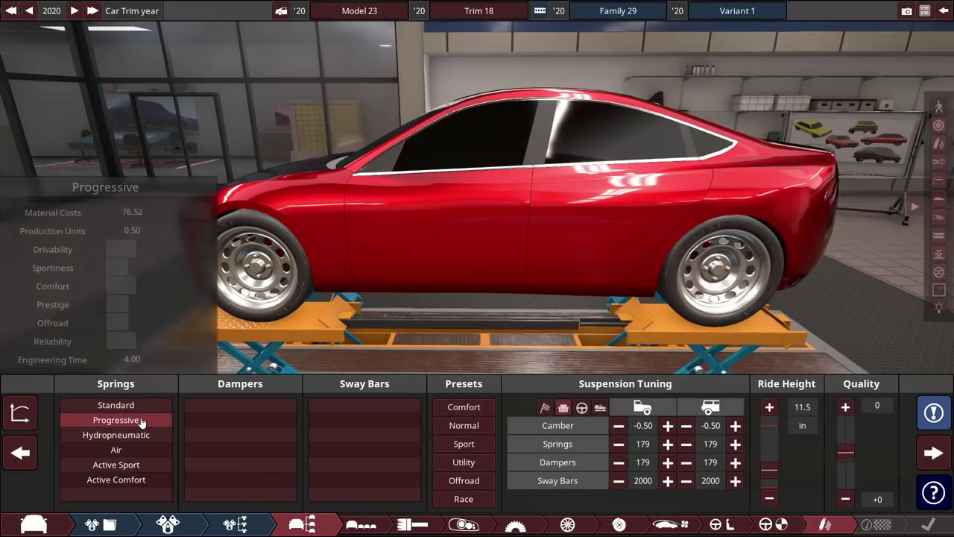
# Set up the suspension with Progressive springs, Semi Active dampers, Active sway bars and the Sport preset
pyautogui.click(141, 422)
pyautogui.click(240, 450)
pyautogui.click(364, 449)
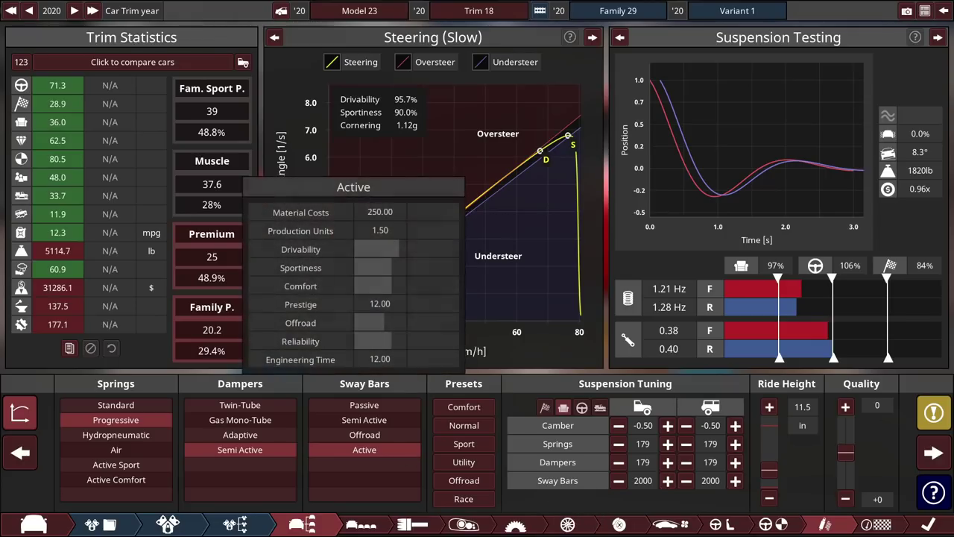
pyautogui.click(476, 445)
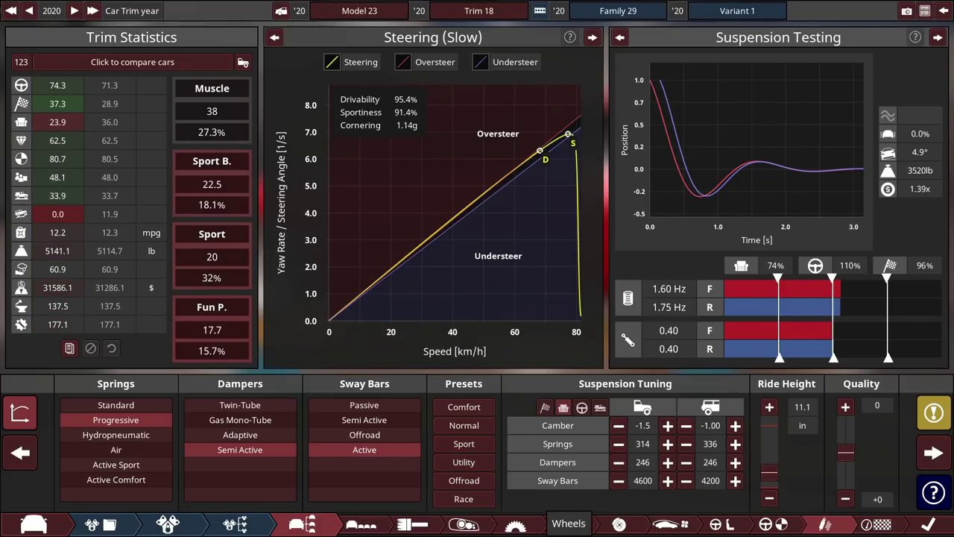
# Set the gearbox's gear spacing to 85
pyautogui.click(512, 524)
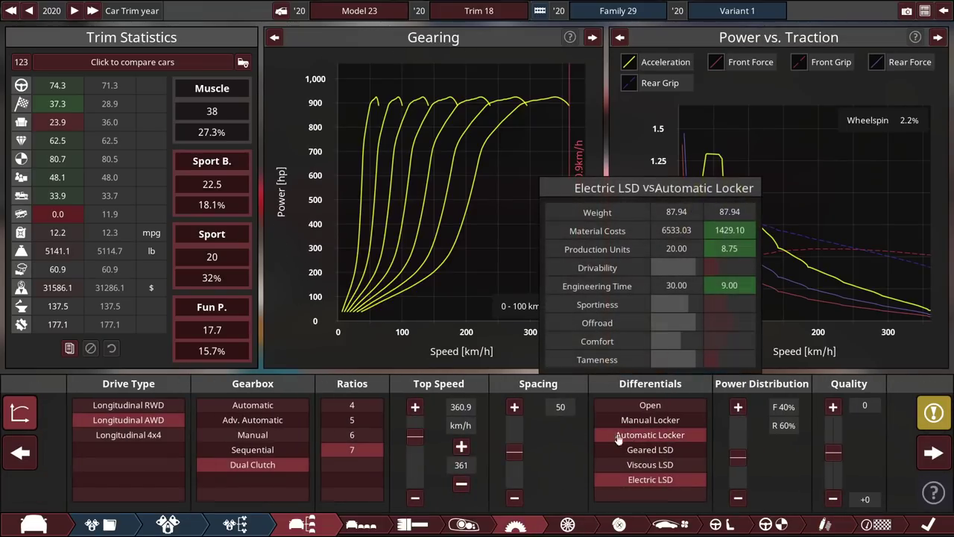
pyautogui.moveTo(516, 448)
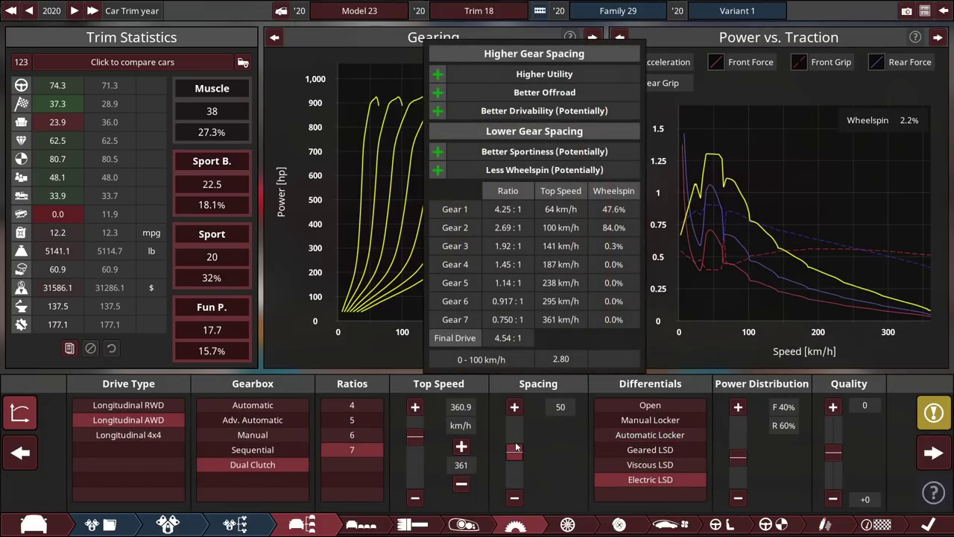
pyautogui.moveTo(515, 447); pyautogui.dragTo(514, 431)
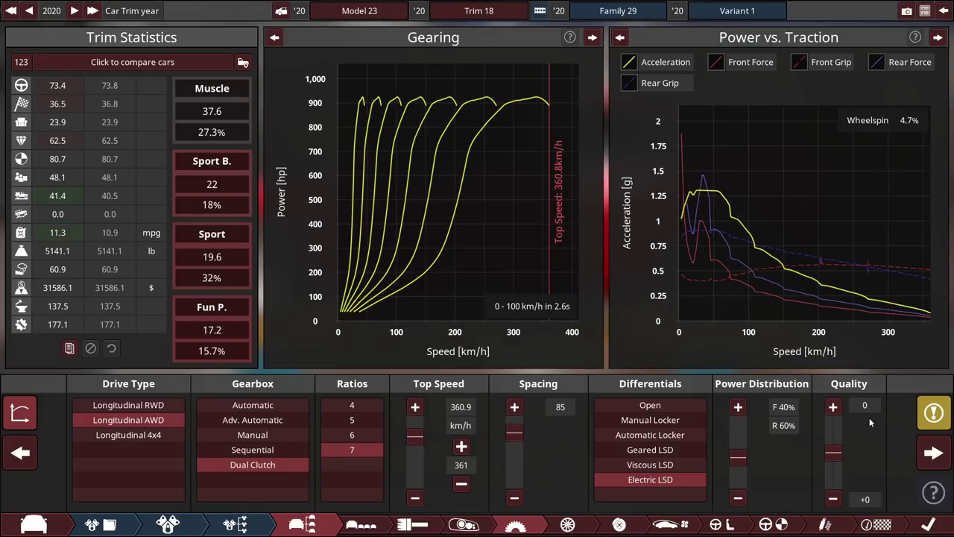
pyautogui.moveTo(409, 450)
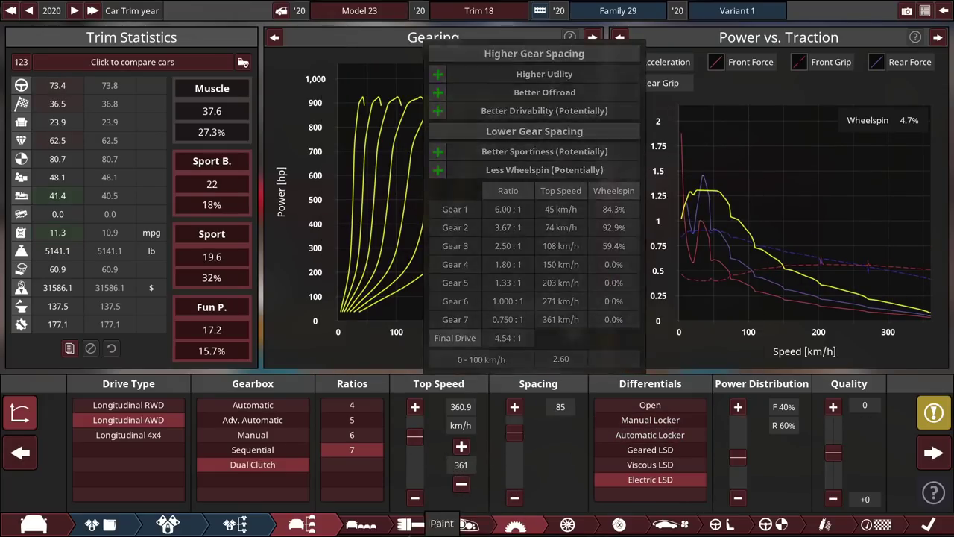
# Try Semi Slicks tyres, compare the wheelspin in the gearing view, and return to the Sports Compound
pyautogui.click(244, 524)
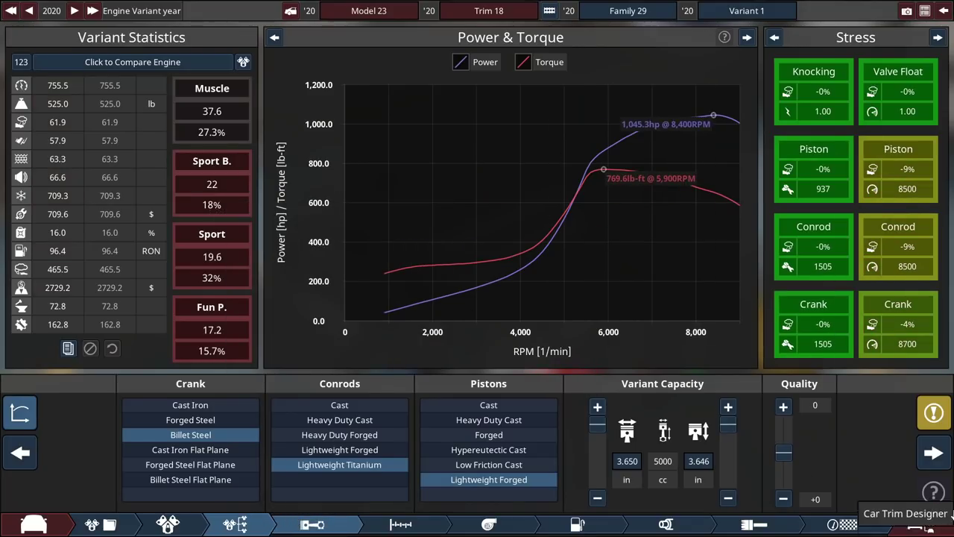
pyautogui.click(33, 524)
pyautogui.click(515, 524)
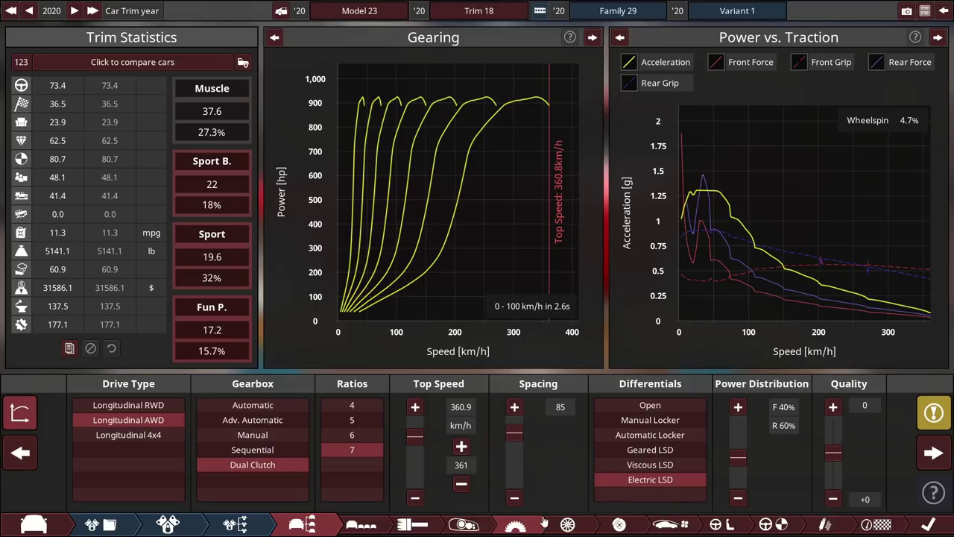
pyautogui.click(567, 524)
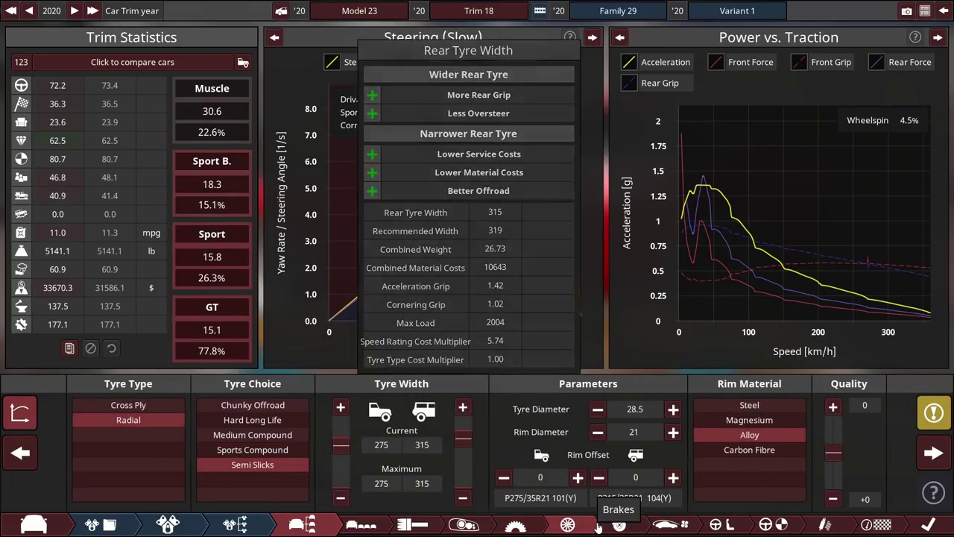
pyautogui.click(515, 523)
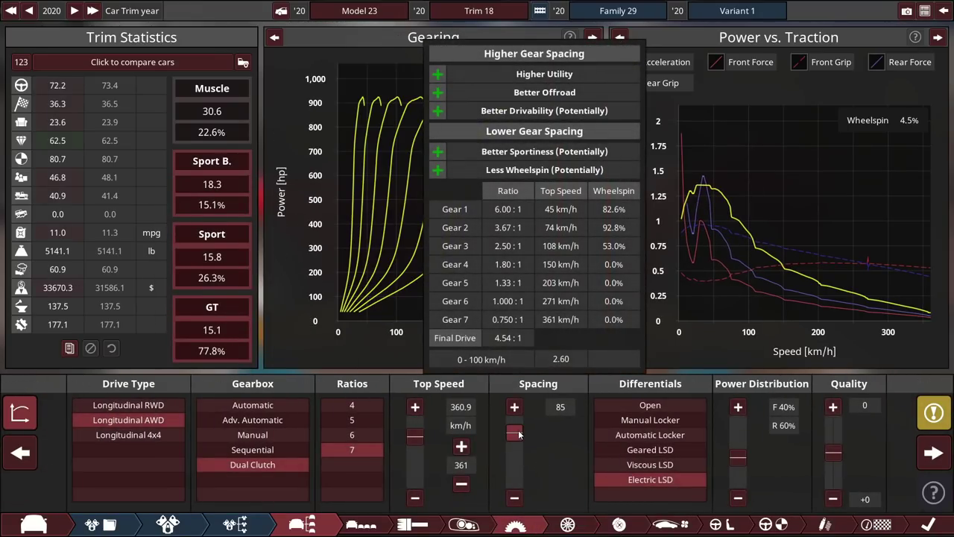
pyautogui.click(567, 524)
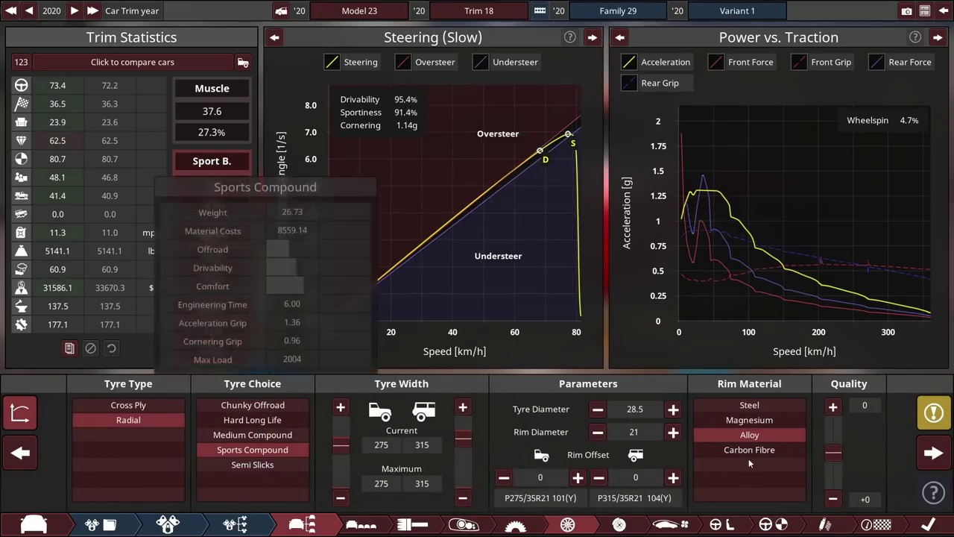
pyautogui.click(515, 524)
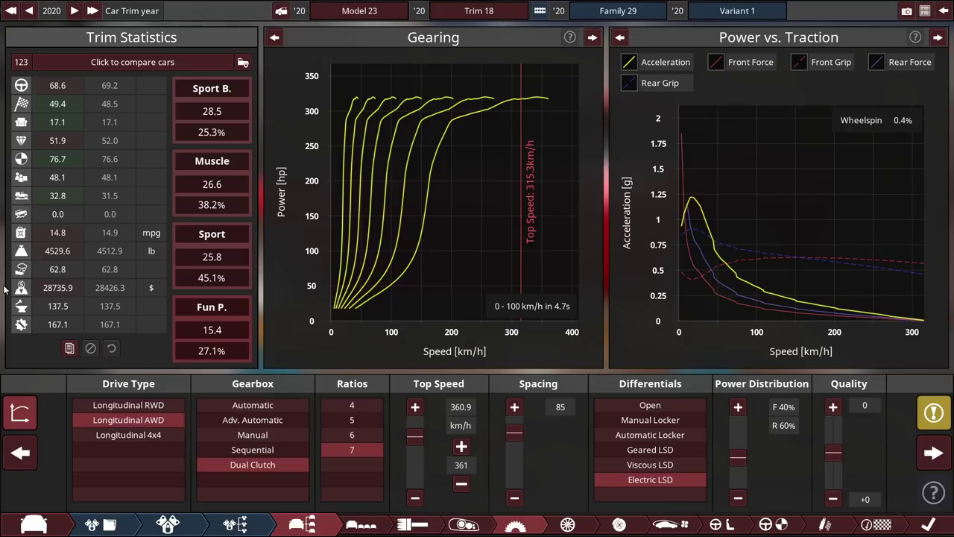
# Inspect the bare body from the front, side and rear with the statistics and graphs hidden
pyautogui.click(20, 412)
pyautogui.moveTo(488, 240); pyautogui.dragTo(695, 147)
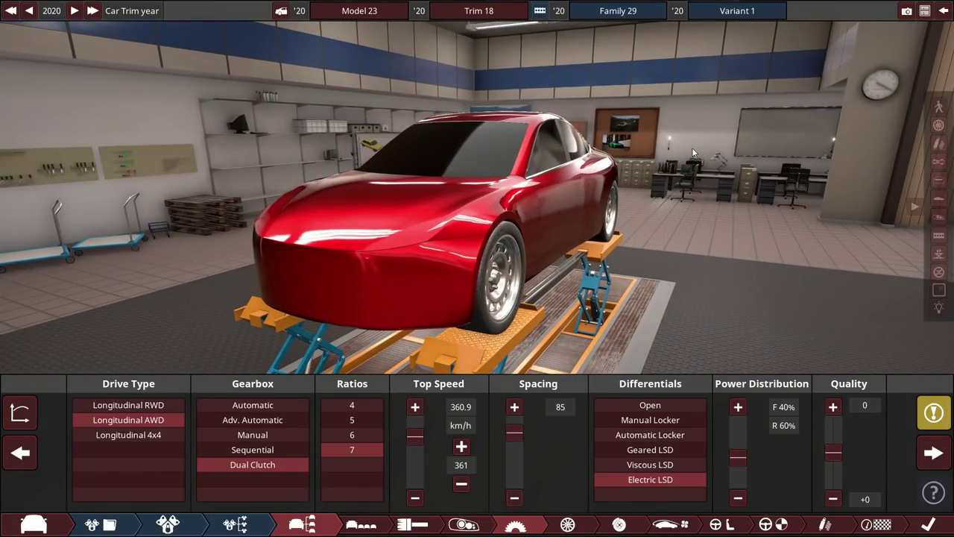
pyautogui.moveTo(693, 152); pyautogui.dragTo(364, 176)
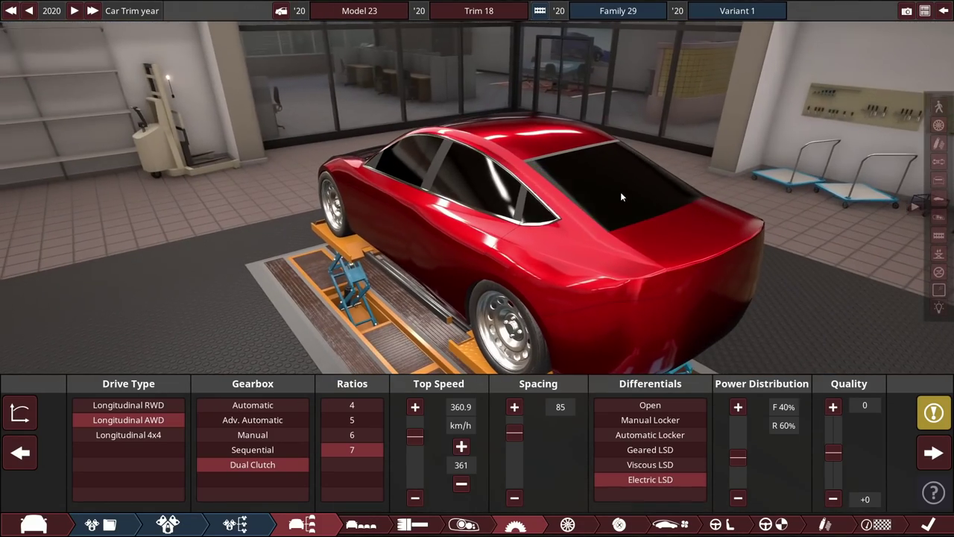
pyautogui.moveTo(620, 191); pyautogui.dragTo(194, 213)
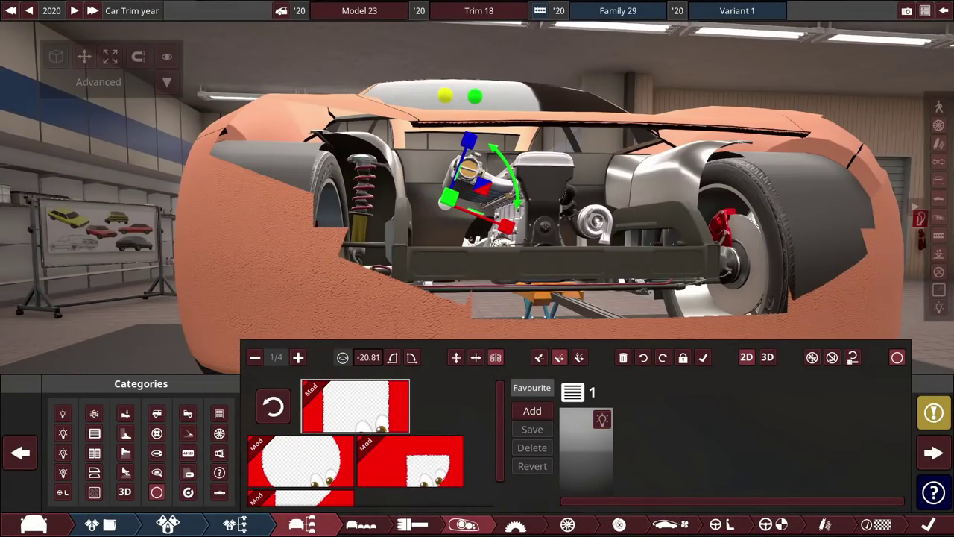
# Cut mirrored headlight openings into the front of the body and place a black patch rotated 40.81 inside them
pyautogui.click(417, 240)
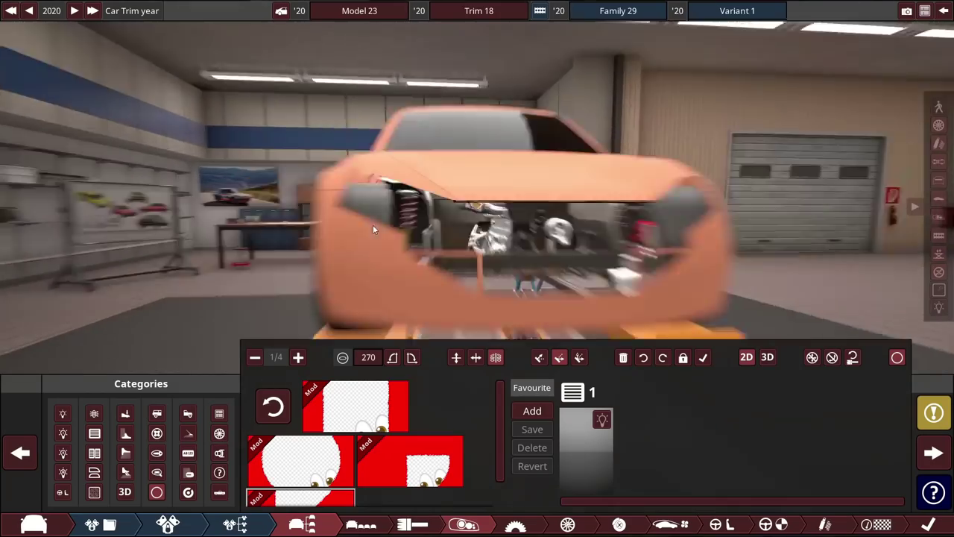
pyautogui.click(372, 224)
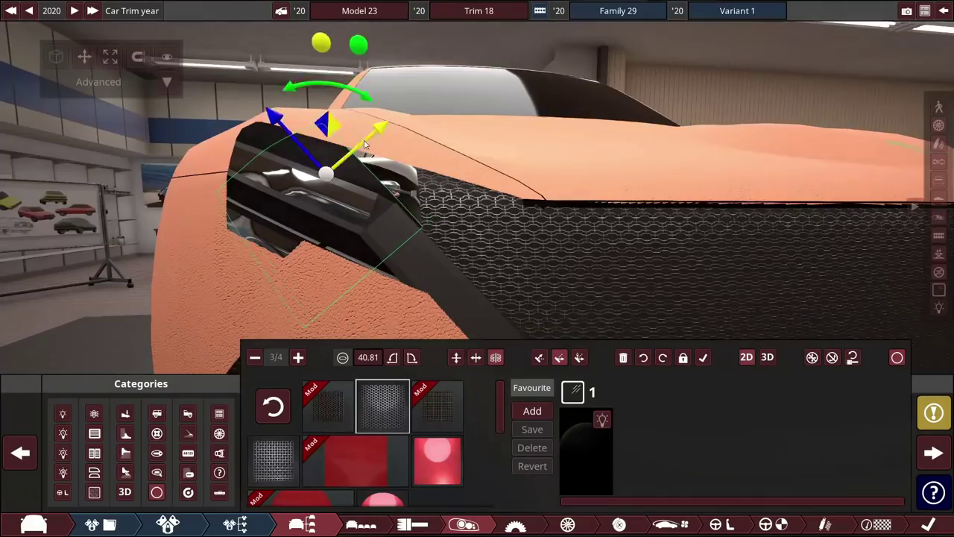
pyautogui.click(366, 145)
pyautogui.scroll(-5, 489, 153)
pyautogui.scroll(5, 366, 184)
# Place a second black patch at 0 rotation in the headlights and add 10 MM light bars angled at -22.09
pyautogui.click(405, 166)
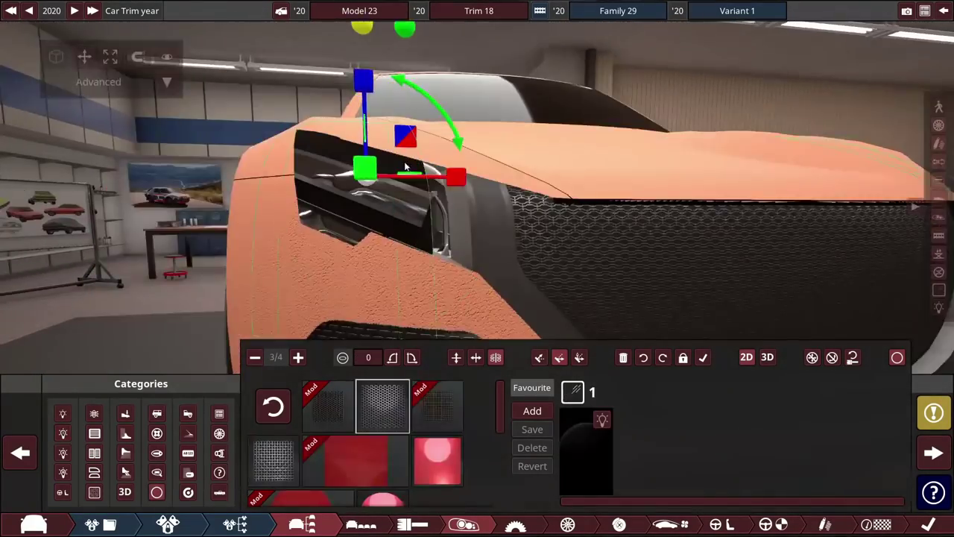
pyautogui.scroll(-5, 640, 45)
pyautogui.scroll(5, 439, 187)
pyautogui.scroll(-5, 483, 196)
pyautogui.scroll(-5, 483, 195)
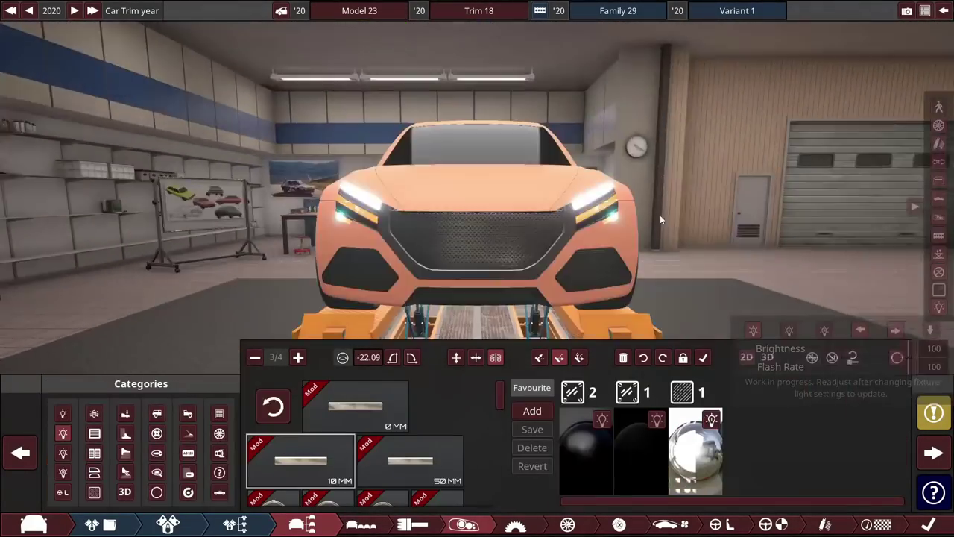
# Cover the headlights with a mirrored clear patch at 0 rotation as the lens
pyautogui.scroll(8, 395, 194)
pyautogui.click(544, 238)
pyautogui.scroll(-5, 544, 238)
pyautogui.scroll(5, 373, 197)
pyautogui.click(373, 197)
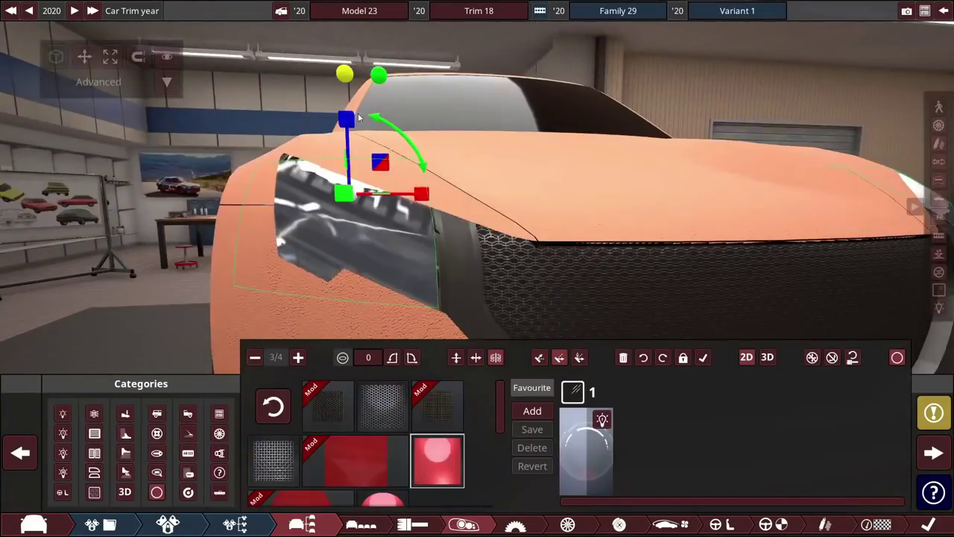
pyautogui.click(585, 451)
pyautogui.scroll(-5, 477, 194)
pyautogui.scroll(5, 457, 209)
# Back the lower part of the grille with a 10 MM bar fixture finished in black
pyautogui.click(457, 208)
pyautogui.scroll(5, 363, 319)
pyautogui.click(363, 318)
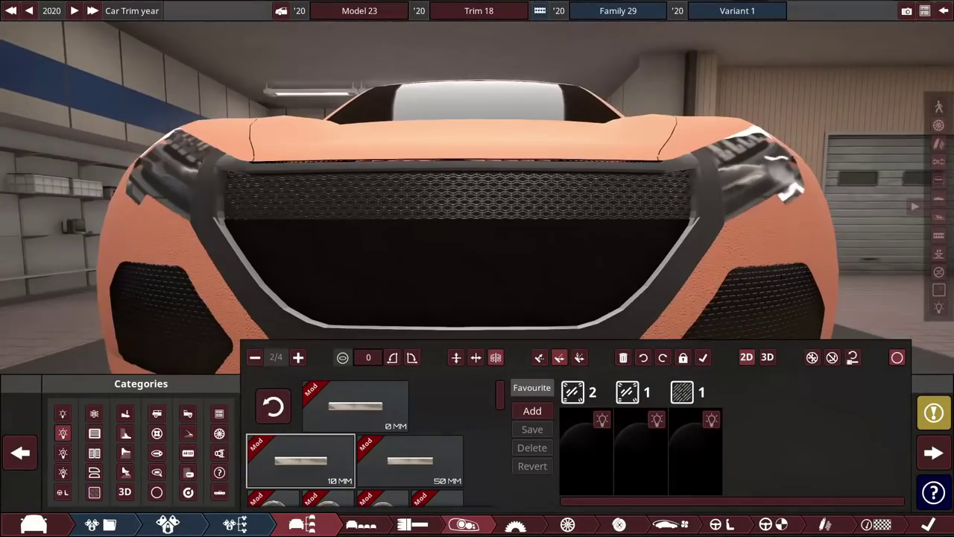
pyautogui.click(585, 451)
pyautogui.click(430, 457)
# Shape the bumper below and beside the grille with body-coloured patches, including a mirrored pair rotated 45.631 along the grille edges
pyautogui.click(887, 451)
pyautogui.click(157, 492)
pyautogui.click(443, 455)
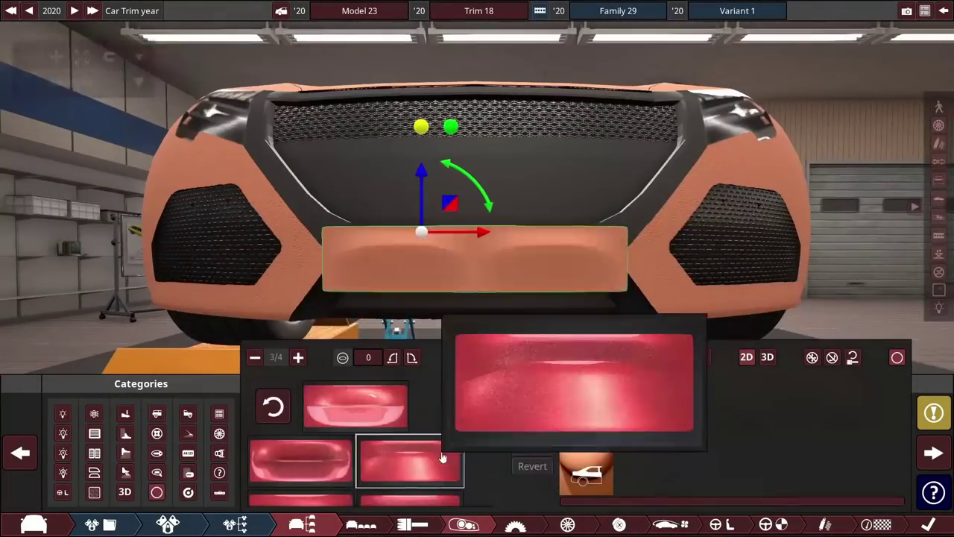
pyautogui.scroll(-1, 442, 455)
pyautogui.click(410, 481)
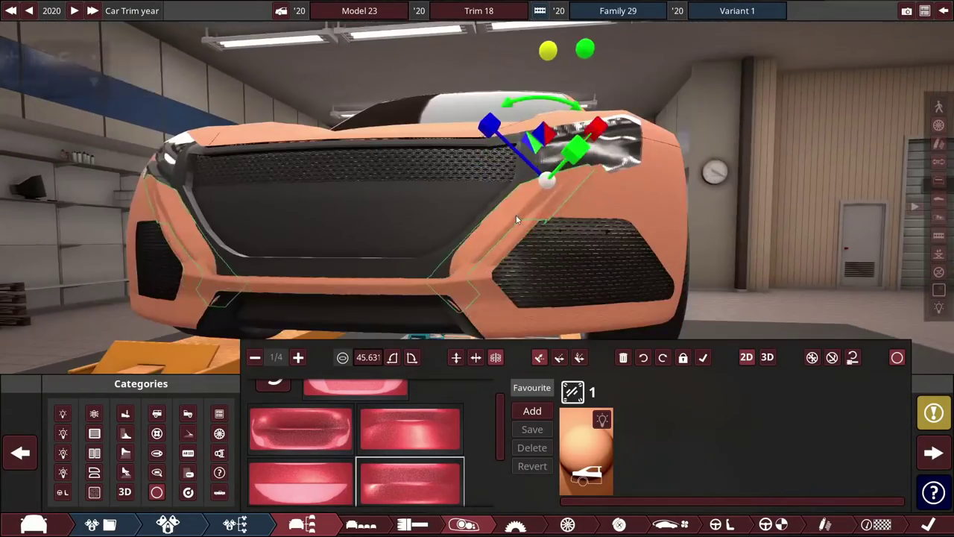
pyautogui.scroll(5, 515, 219)
pyautogui.scroll(-5, 516, 219)
pyautogui.click(537, 430)
pyautogui.click(539, 263)
# Place a mirrored body-coloured patch rotated 87.449 along the upper edge of the side air intakes
pyautogui.moveTo(521, 294); pyautogui.dragTo(458, 275)
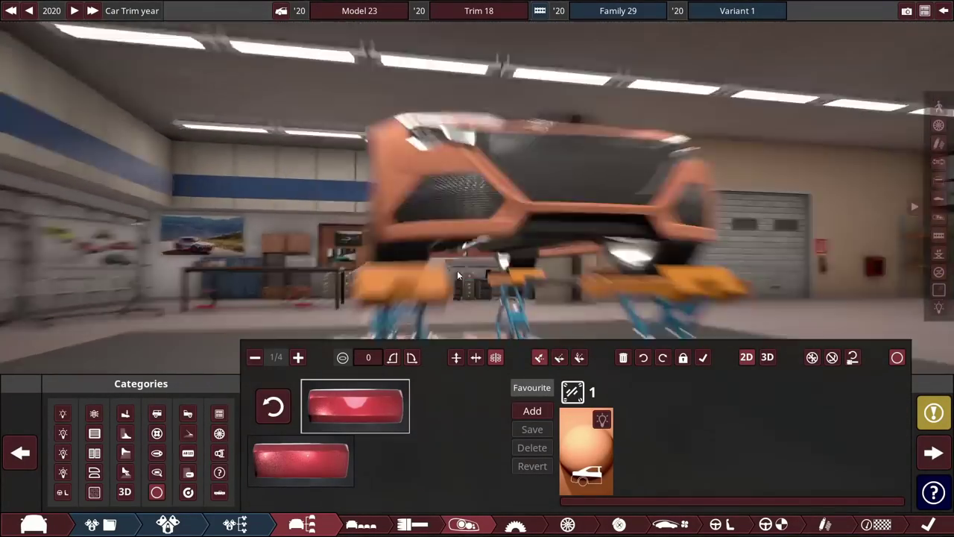
pyautogui.scroll(5, 458, 275)
pyautogui.click(156, 492)
pyautogui.scroll(-5, 550, 448)
pyautogui.moveTo(549, 449)
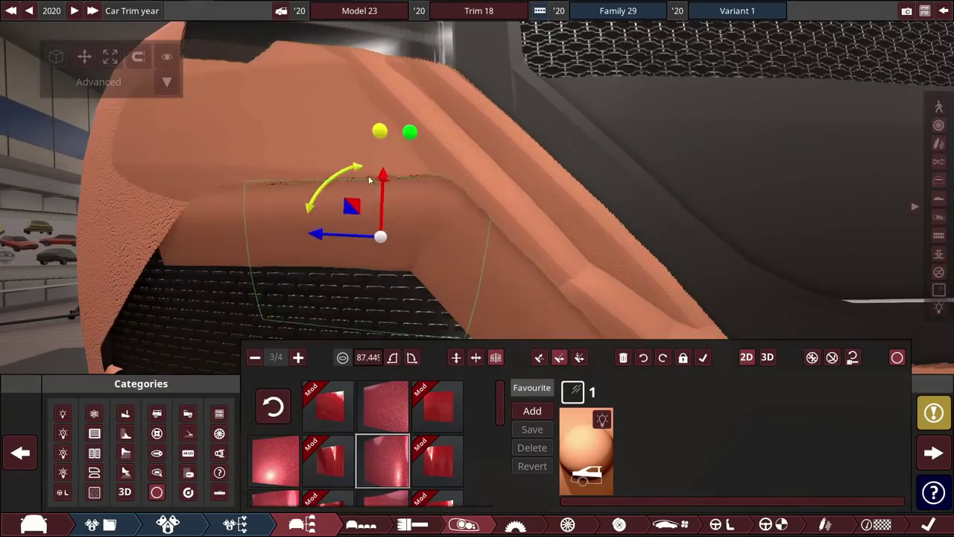
pyautogui.scroll(-5, 462, 181)
# Add a body-coloured 0 MM bar fixture rotated 50.371 to the front bumper
pyautogui.click(62, 433)
pyautogui.click(354, 406)
pyautogui.click(532, 249)
pyautogui.scroll(-5, 378, 286)
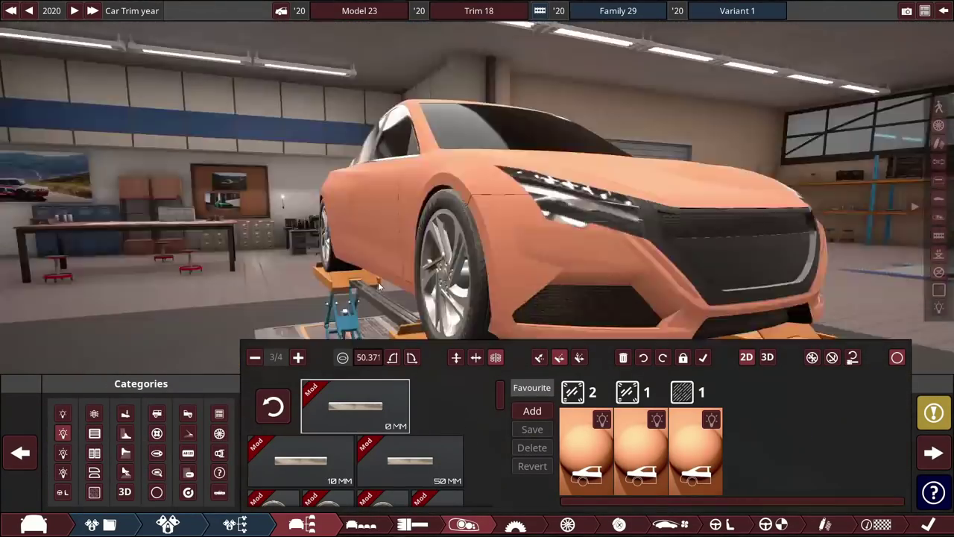
# Place a black patch rotated 250.45 in the lower outer corner of the side air intakes
pyautogui.scroll(5, 477, 211)
pyautogui.click(156, 491)
pyautogui.click(382, 407)
pyautogui.click(522, 173)
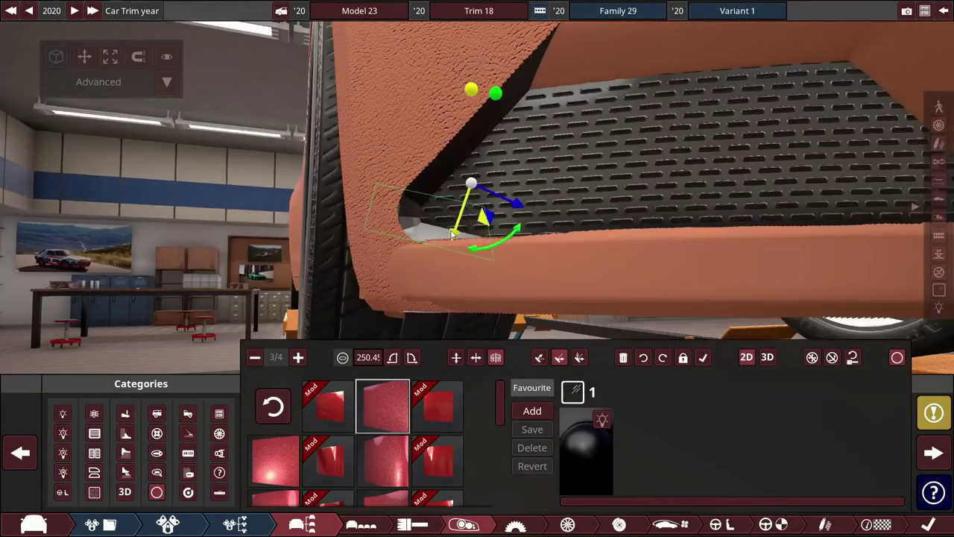
# Try mirrored vents rotated -10.03 on the hood, delete them and fit a different fixture in their place
pyautogui.scroll(-10, 462, 194)
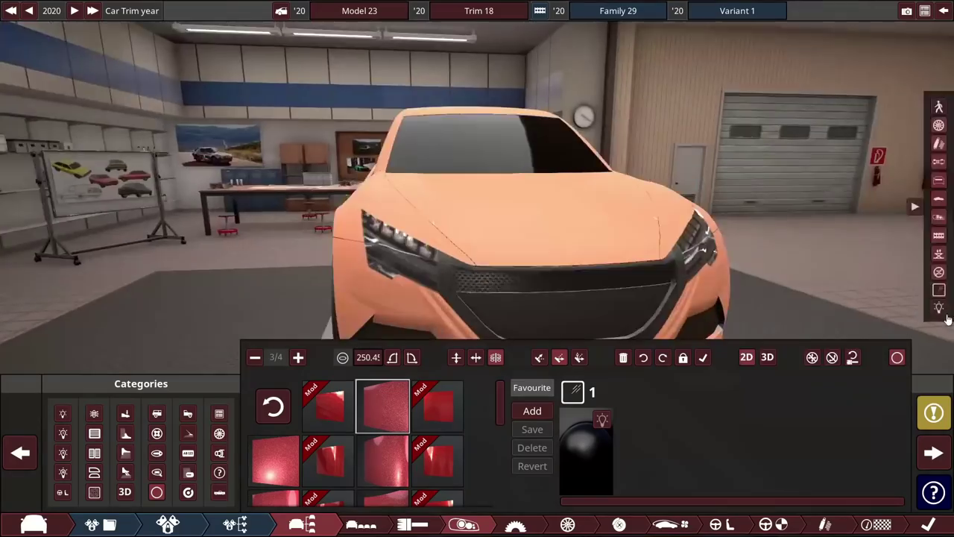
pyautogui.click(939, 308)
pyautogui.click(95, 452)
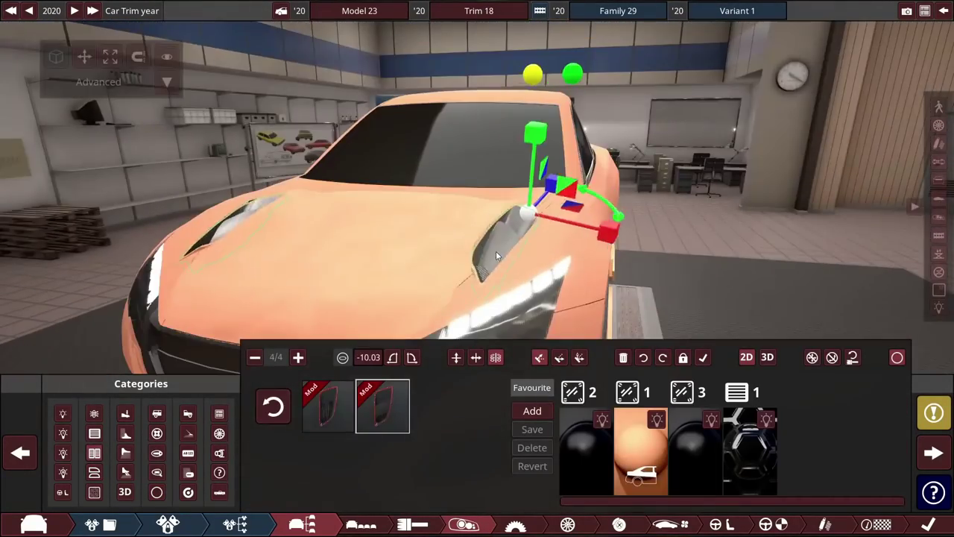
pyautogui.press('Delete')
pyautogui.click(273, 406)
pyautogui.click(298, 445)
pyautogui.click(558, 238)
# Fit a mirrored clear lens patch rotated -26.51 over the headlights
pyautogui.click(157, 492)
pyautogui.click(348, 193)
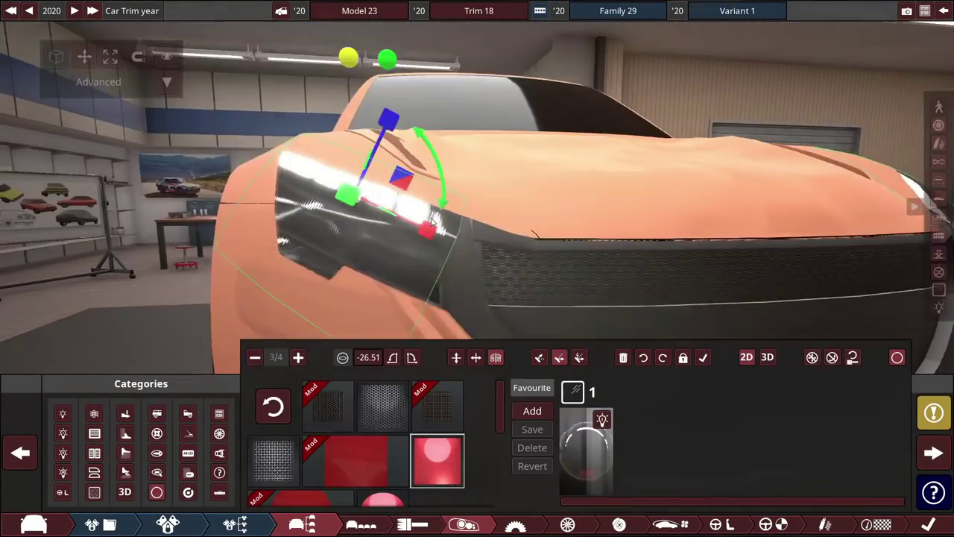
pyautogui.scroll(-10, 659, 155)
# Delete the selected vent fixture and choose the round dark mod fixture for the front end
pyautogui.click(95, 452)
pyautogui.scroll(8, 659, 159)
pyautogui.click(494, 213)
pyautogui.press('Delete')
pyautogui.click(542, 276)
pyautogui.click(586, 451)
pyautogui.click(157, 438)
pyautogui.click(430, 423)
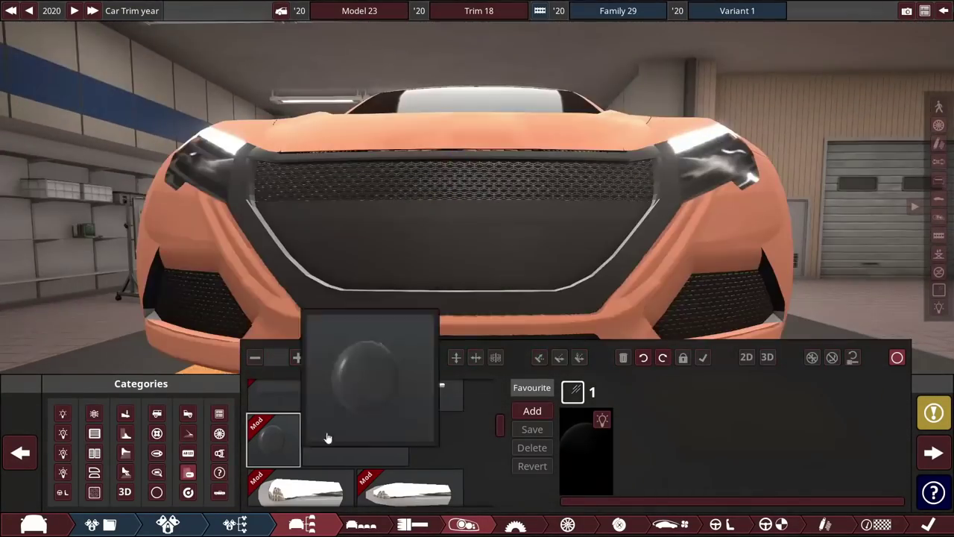
# Fill the grille with staggered rows of mirrored 0 MM bars in glossy black
pyautogui.click(319, 234)
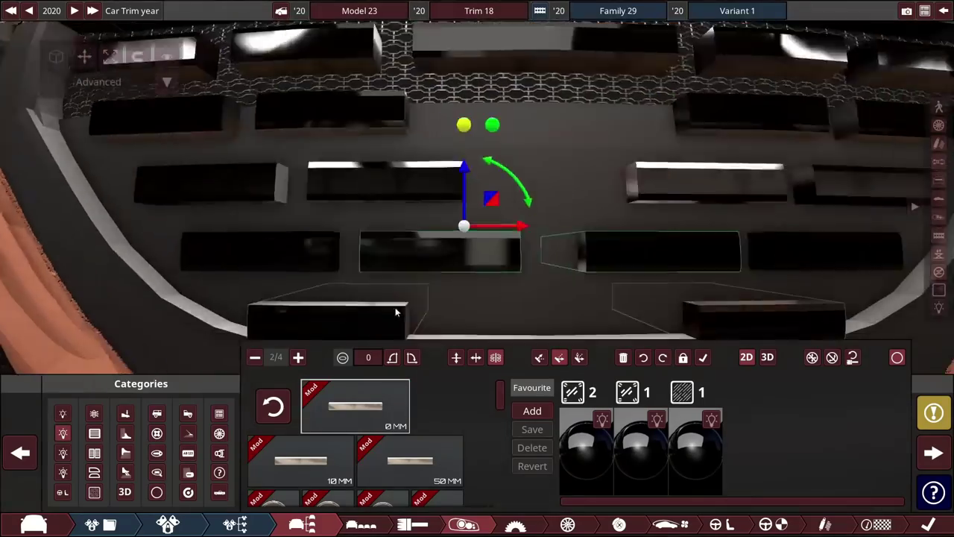
pyautogui.scroll(-6, 397, 312)
pyautogui.click(355, 407)
pyautogui.click(335, 226)
pyautogui.click(586, 452)
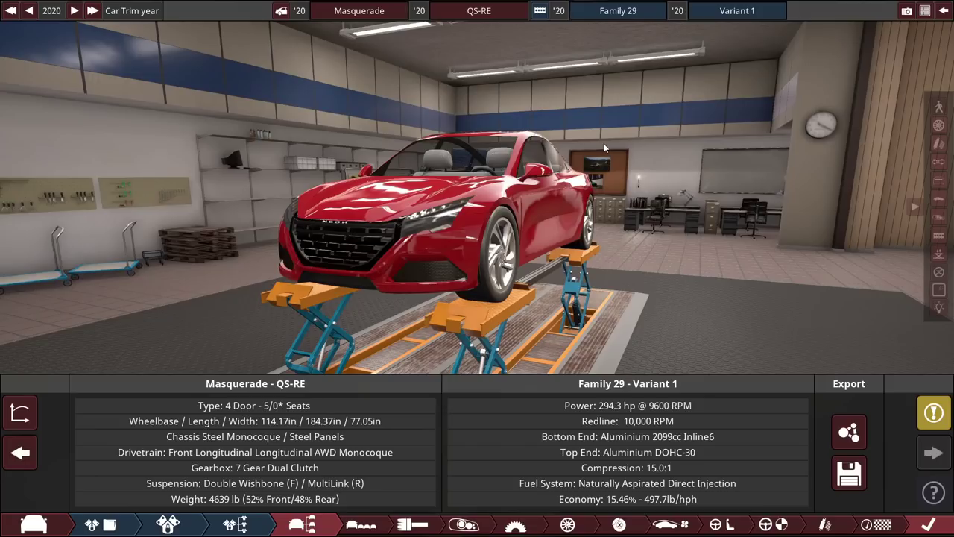
# Examine the finished car's grille, headlight and side air intake up close from several angles
pyautogui.moveTo(631, 136); pyautogui.dragTo(675, 124)
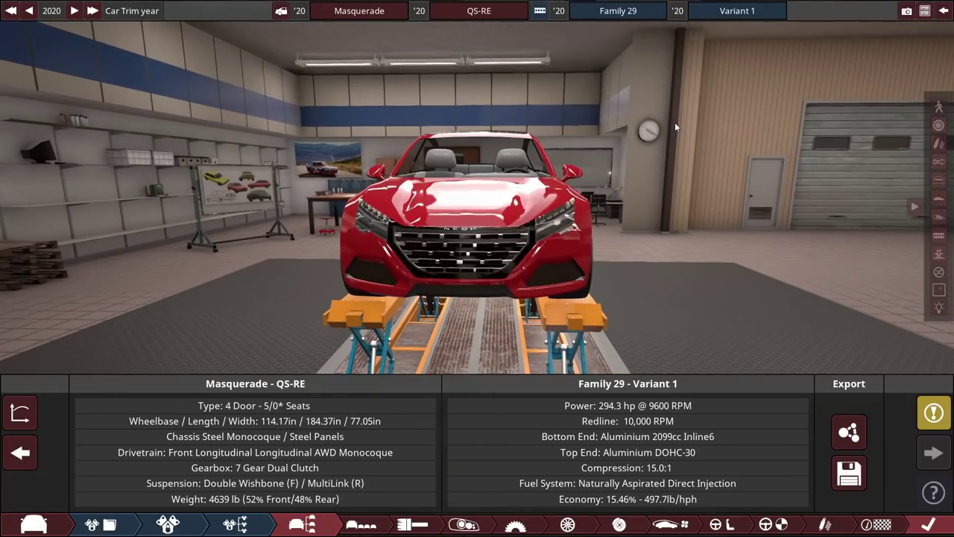
pyautogui.scroll(5, 674, 121)
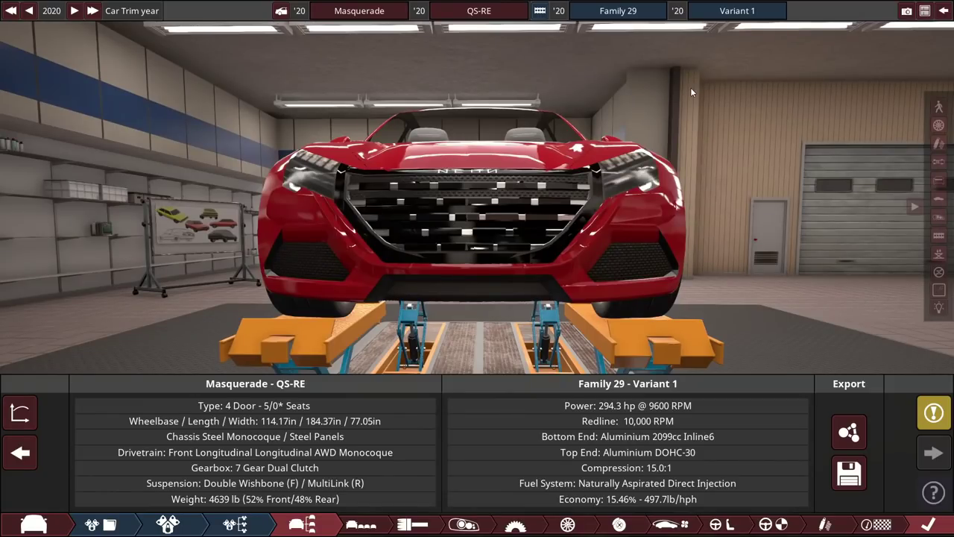
pyautogui.moveTo(690, 87); pyautogui.dragTo(787, 76)
pyautogui.scroll(5, 771, 69)
pyautogui.scroll(-4, 787, 76)
pyautogui.scroll(4, 790, 82)
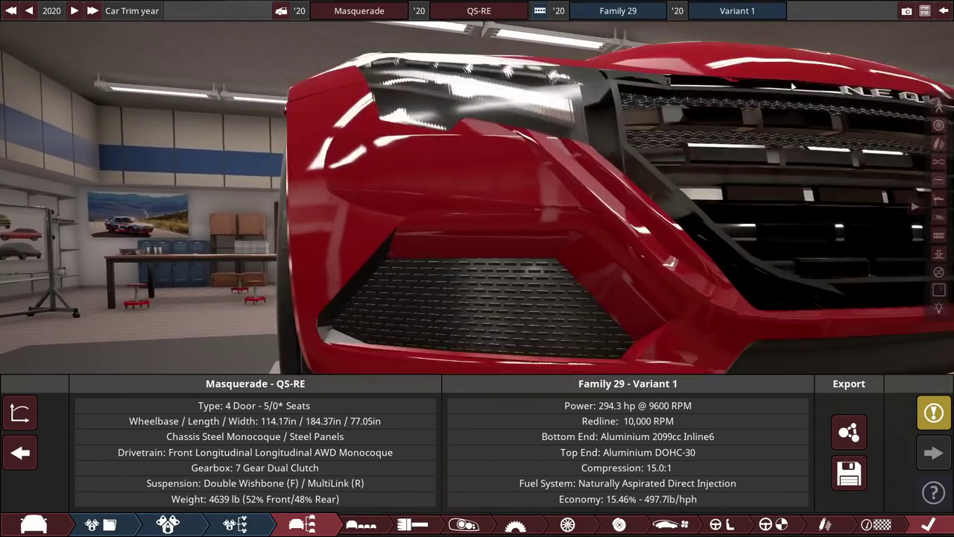
pyautogui.scroll(-3, 790, 81)
pyautogui.scroll(3, 790, 81)
pyautogui.moveTo(796, 82); pyautogui.dragTo(705, 136)
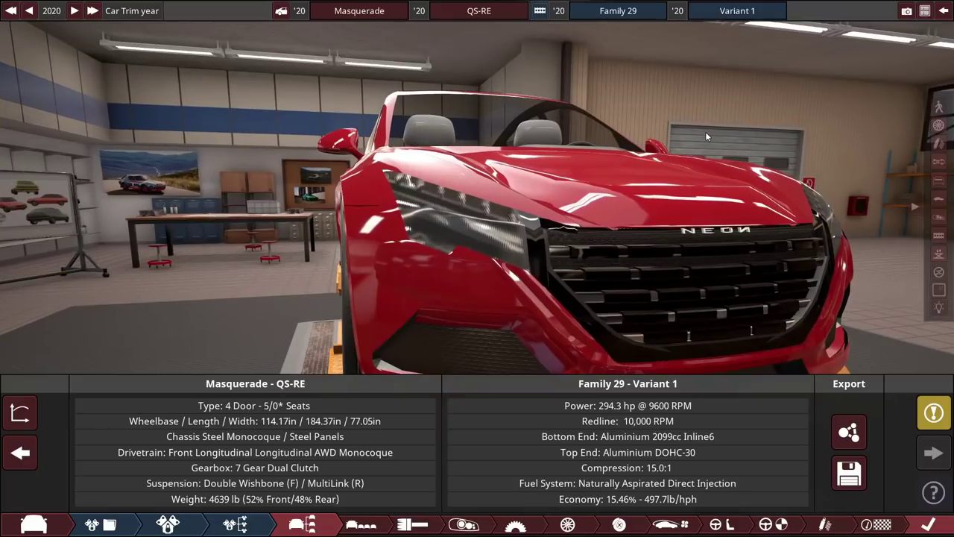
# Turn on the headlights and turn indicators with brightness 100 and flash rate 0, and view the lit front end
pyautogui.click(939, 308)
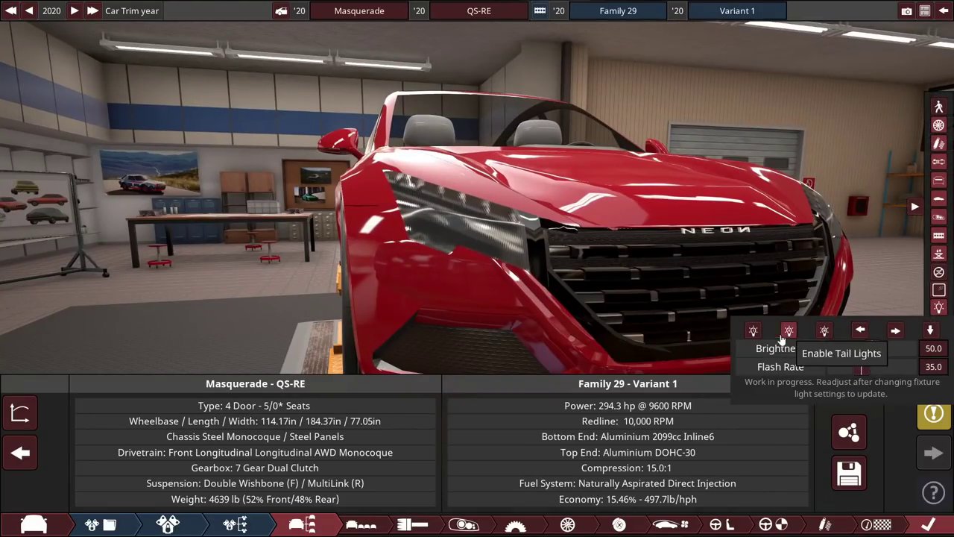
pyautogui.moveTo(622, 223); pyautogui.dragTo(507, 210)
pyautogui.scroll(2, 482, 214)
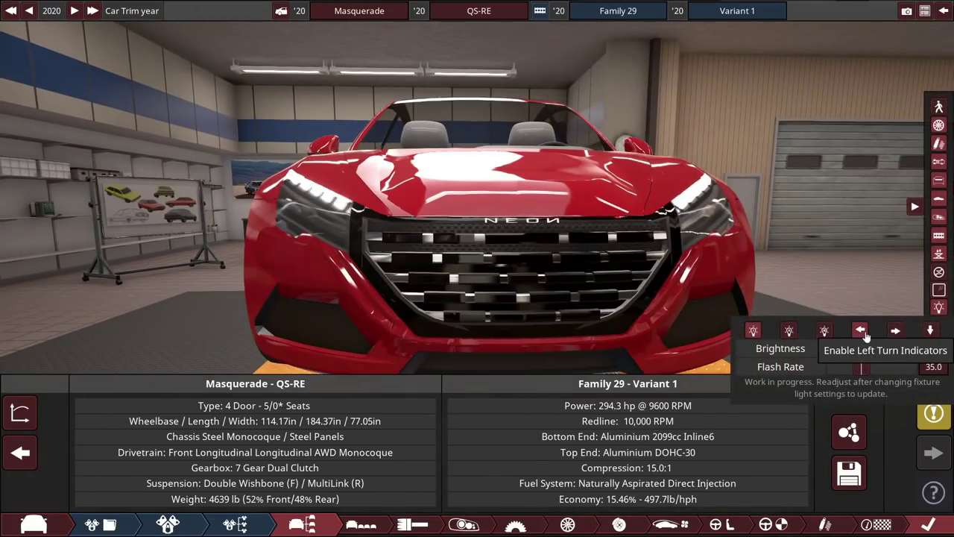
pyautogui.moveTo(872, 353); pyautogui.dragTo(909, 356)
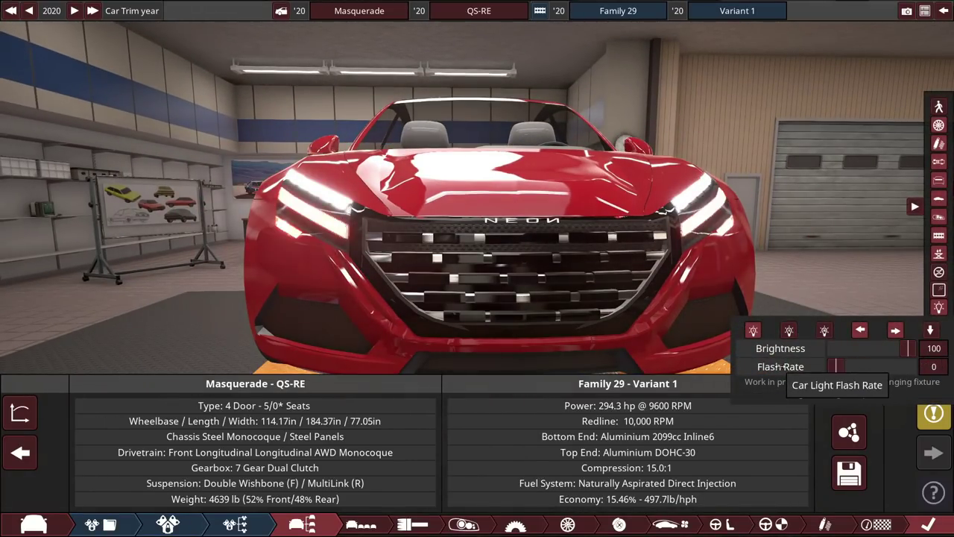
pyautogui.click(754, 329)
pyautogui.scroll(-4, 701, 212)
pyautogui.moveTo(693, 205); pyautogui.dragTo(756, 135)
pyautogui.scroll(3, 721, 182)
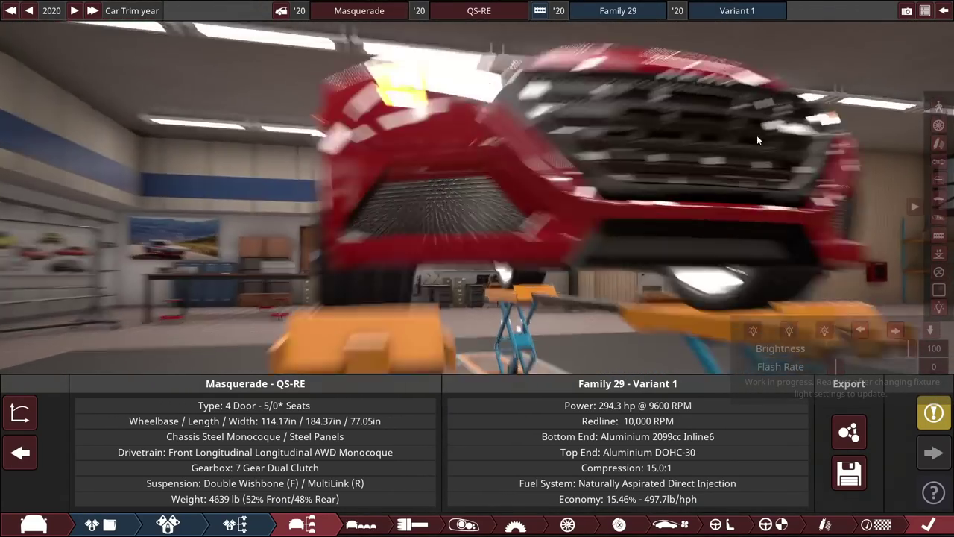
# Examine the lit grille, NEON badge and front bumper head-on, both up close and from farther back
pyautogui.scroll(5, 756, 135)
pyautogui.moveTo(533, 126); pyautogui.dragTo(692, 163)
pyautogui.scroll(-3, 638, 157)
pyautogui.scroll(-3, 638, 157)
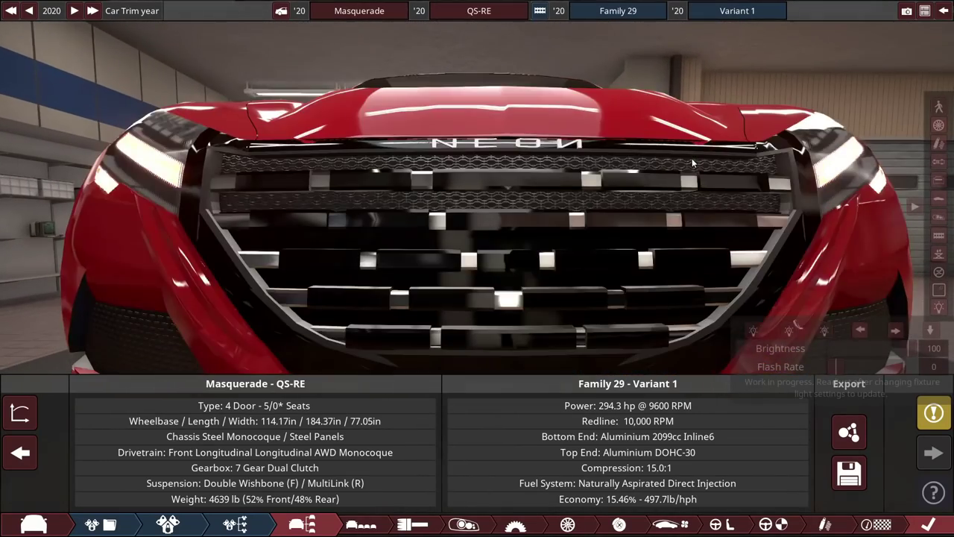
pyautogui.scroll(-5, 692, 163)
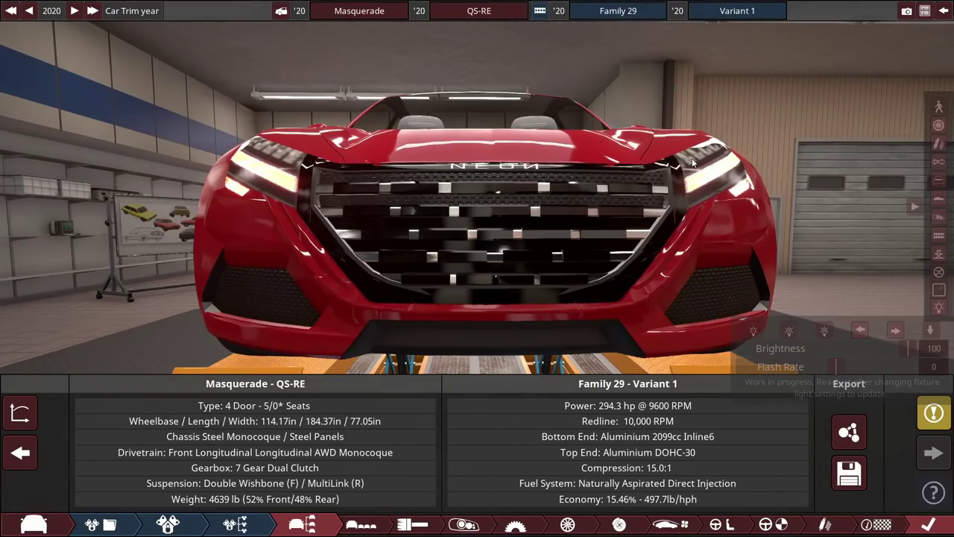
pyautogui.moveTo(692, 163); pyautogui.dragTo(699, 161)
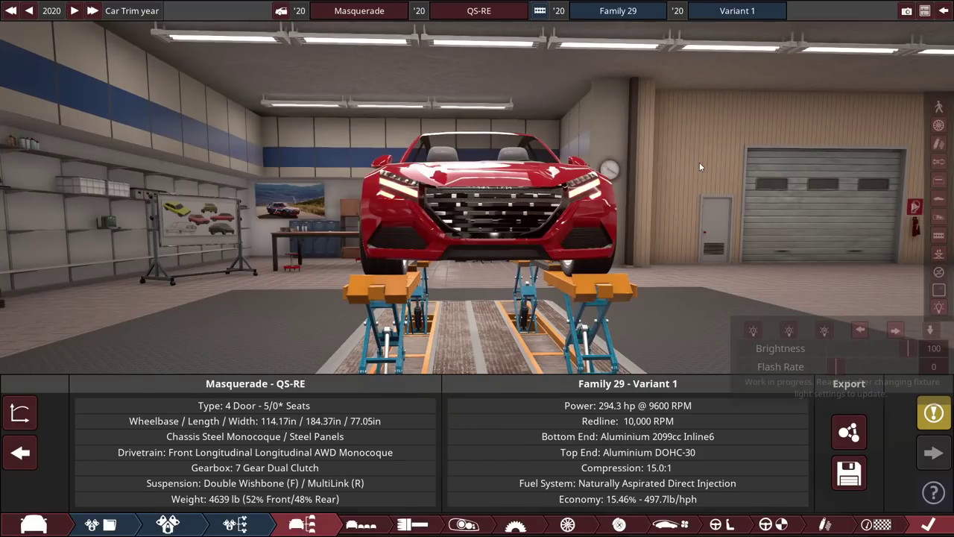
pyautogui.scroll(5, 699, 162)
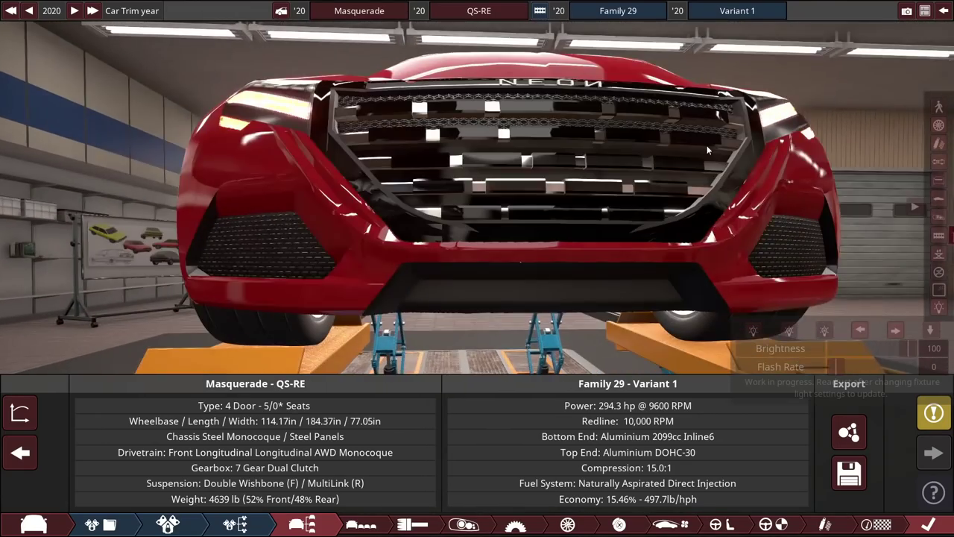
pyautogui.scroll(4, 708, 151)
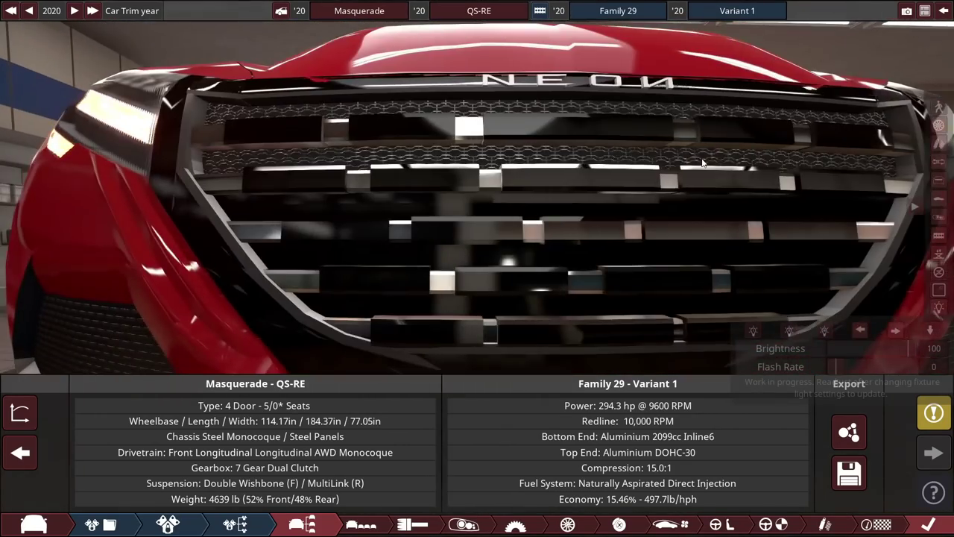
# Examine the lit headlight and grille at an angle, and view the whole car around to its side
pyautogui.moveTo(701, 161); pyautogui.dragTo(668, 165)
pyautogui.scroll(4, 723, 175)
pyautogui.scroll(-5, 700, 165)
pyautogui.scroll(3, 623, 142)
pyautogui.scroll(-4, 624, 142)
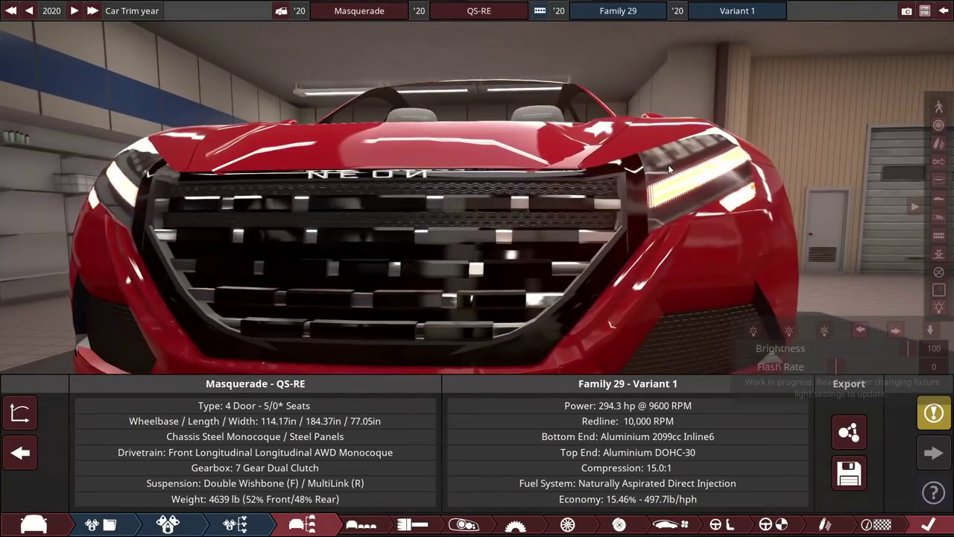
pyautogui.scroll(-4, 668, 165)
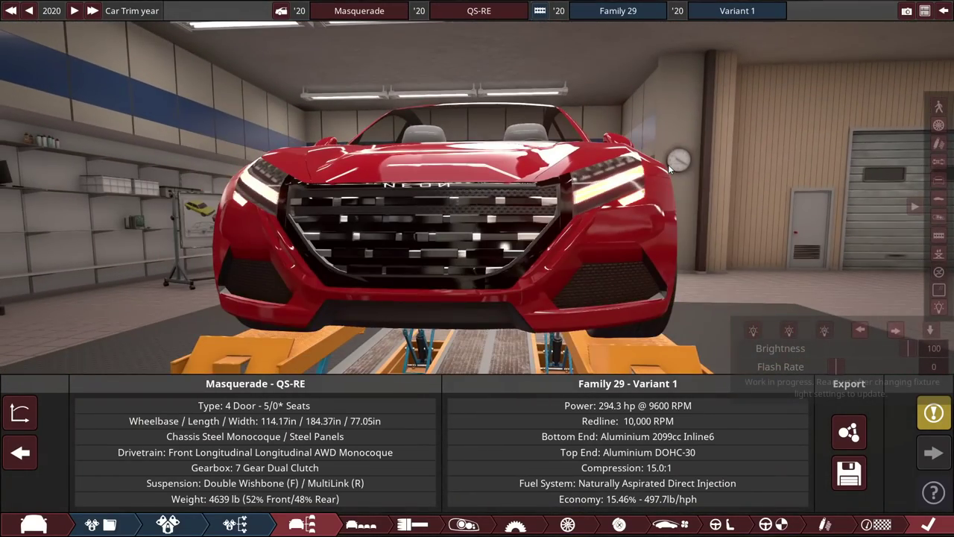
pyautogui.scroll(-3, 666, 164)
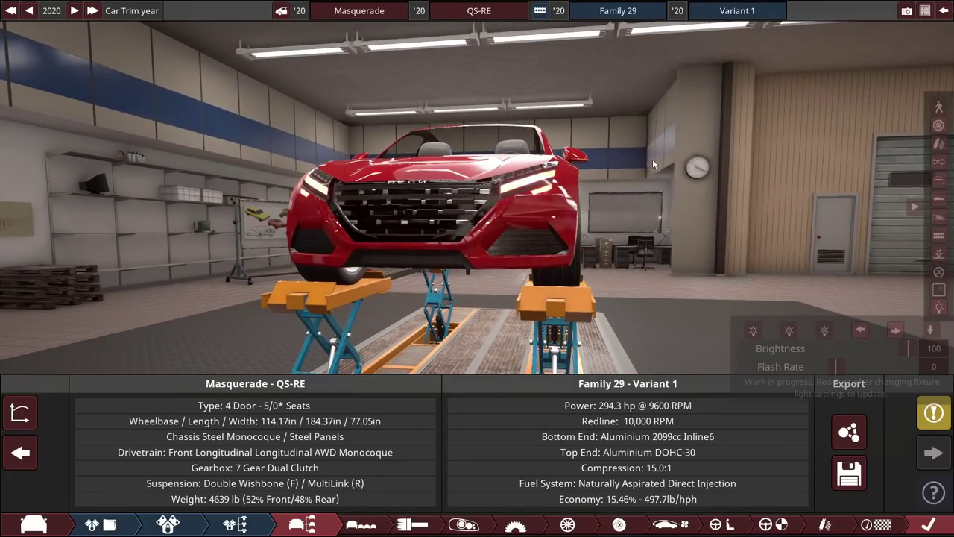
pyautogui.moveTo(653, 159); pyautogui.dragTo(601, 176)
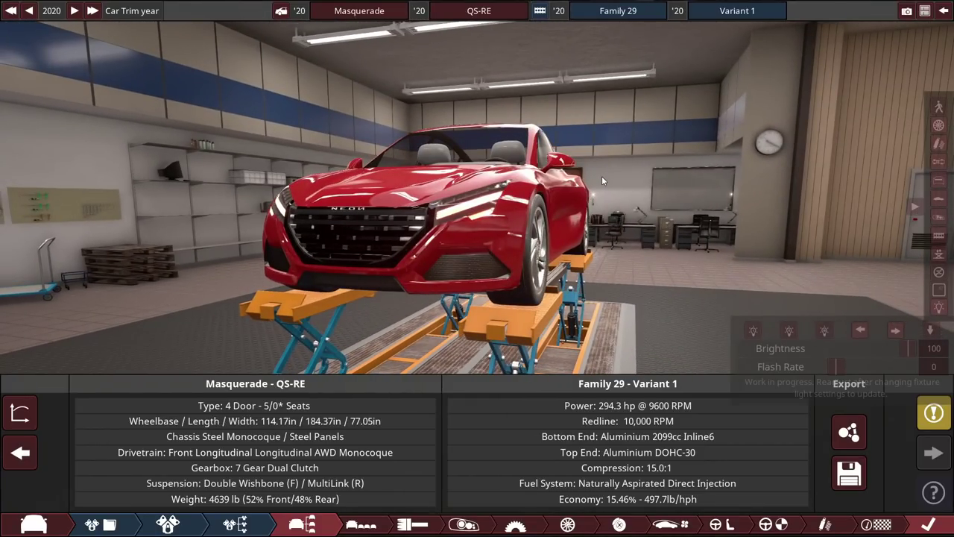
pyautogui.moveTo(601, 176); pyautogui.dragTo(264, 198)
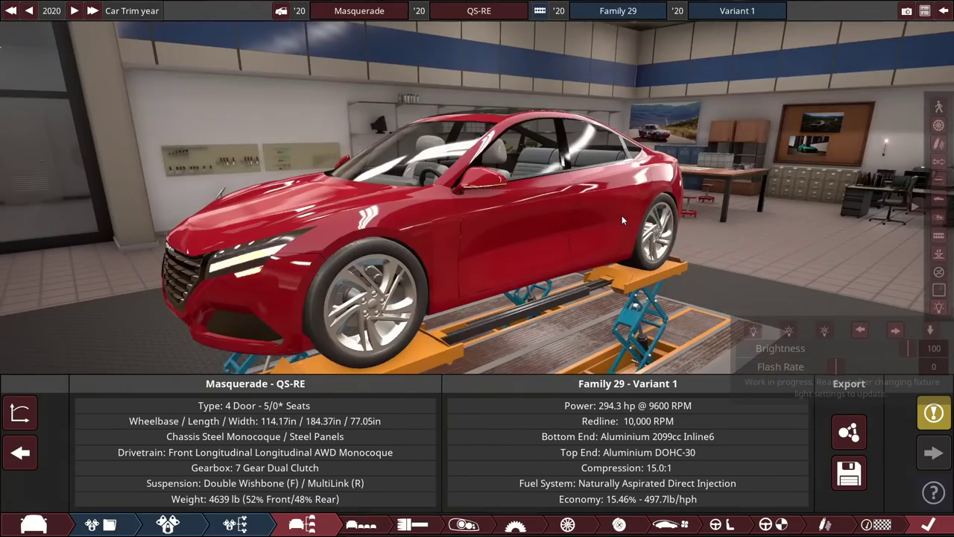
# Set material slot 1 of the rectangular B-pillar fixture to Window Glass (Opaque)
pyautogui.moveTo(622, 215); pyautogui.dragTo(712, 266)
pyautogui.scroll(5, 675, 257)
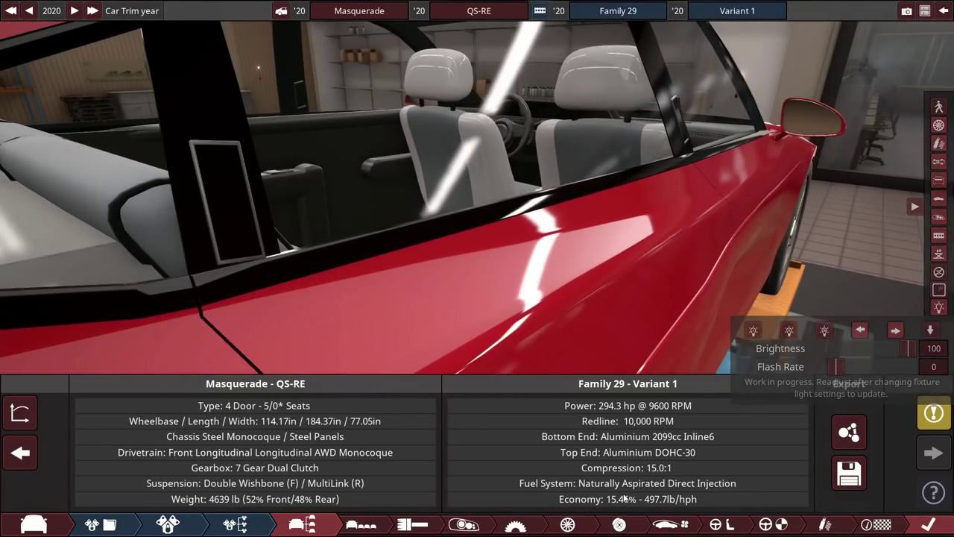
pyautogui.click(463, 523)
pyautogui.click(564, 445)
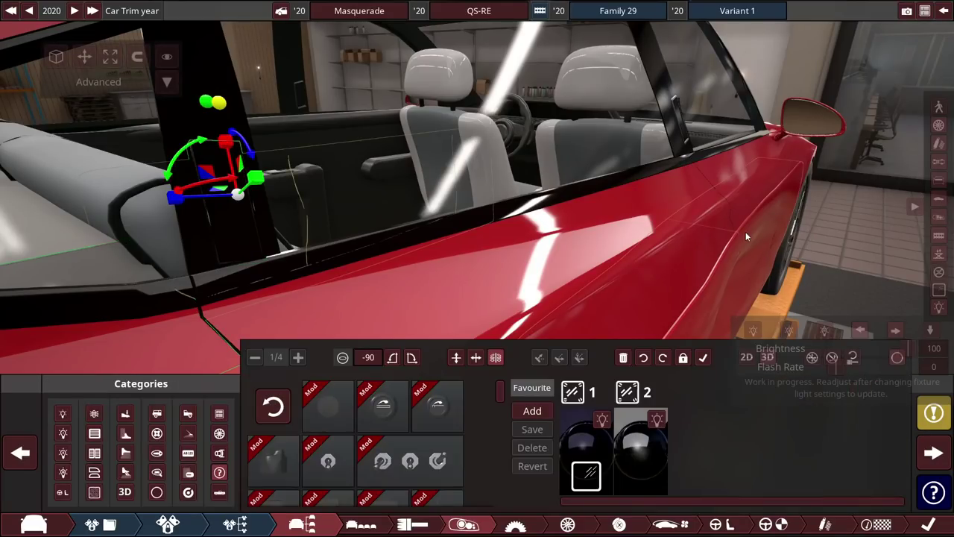
pyautogui.moveTo(745, 232); pyautogui.dragTo(560, 272)
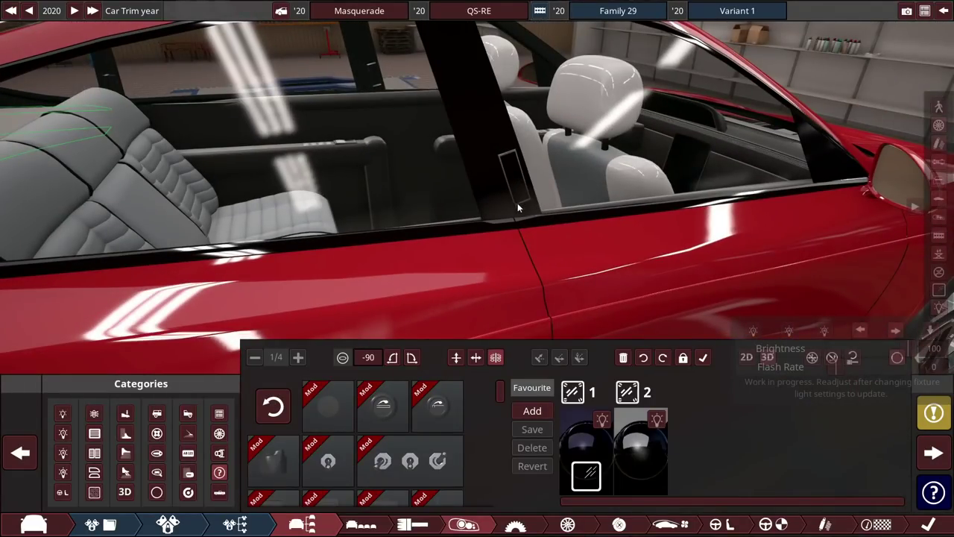
pyautogui.click(627, 391)
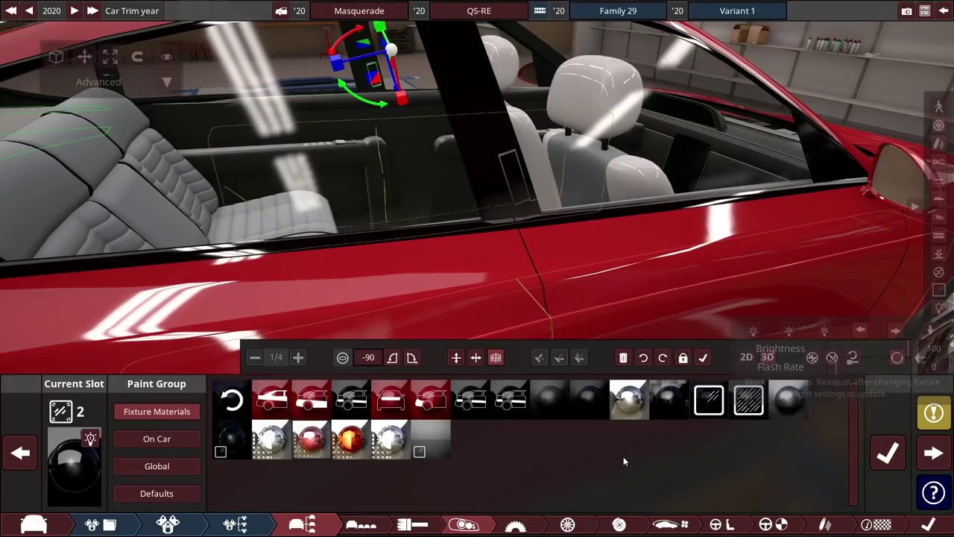
pyautogui.click(886, 453)
pyautogui.click(590, 393)
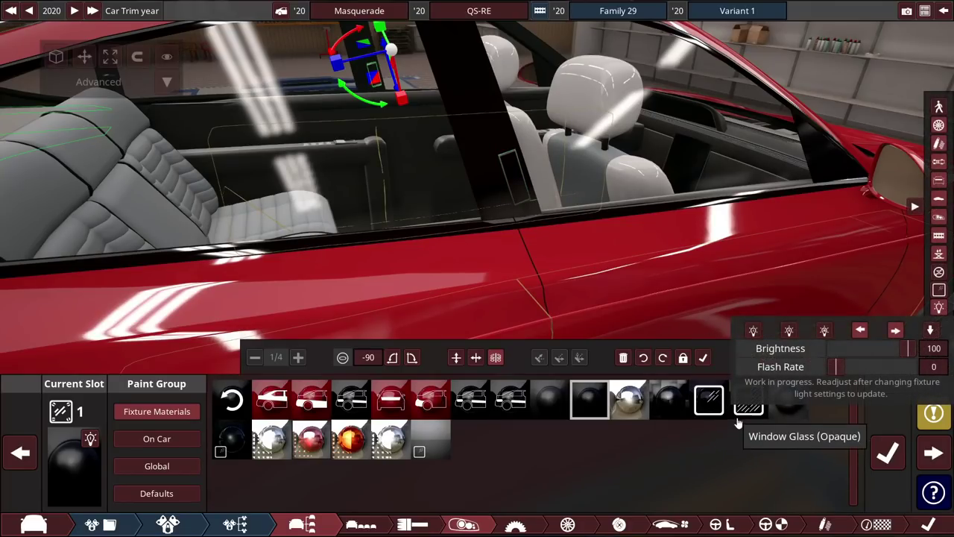
pyautogui.click(682, 233)
pyautogui.scroll(-3, 681, 236)
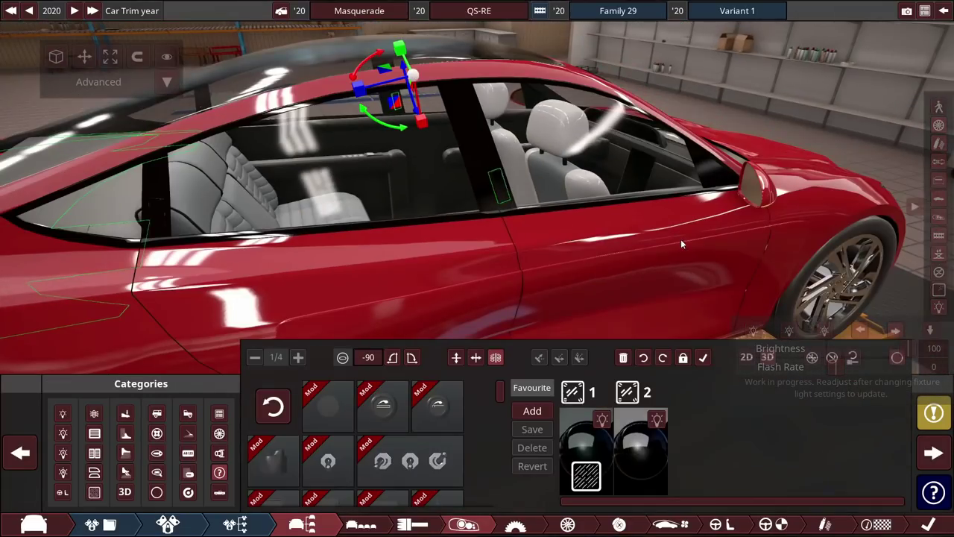
# Examine the front seats, rear bench and cabin through the glass, and view the car around to its rear
pyautogui.click(681, 242)
pyautogui.scroll(-4, 688, 260)
pyautogui.moveTo(719, 126); pyautogui.dragTo(572, 111)
pyautogui.moveTo(720, 141); pyautogui.dragTo(381, 182)
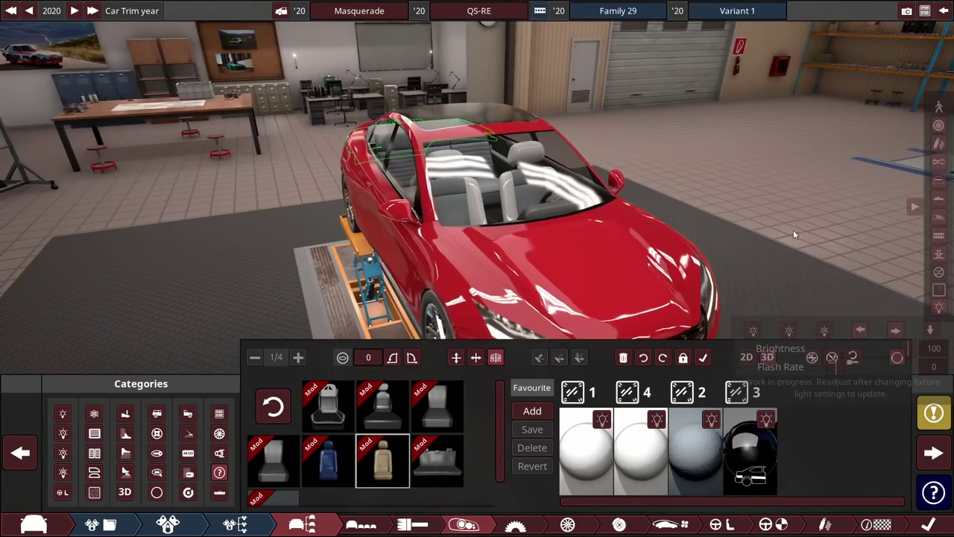
pyautogui.moveTo(795, 235); pyautogui.dragTo(462, 213)
pyautogui.moveTo(857, 239); pyautogui.dragTo(503, 140)
pyautogui.scroll(3, 748, 188)
pyautogui.scroll(5, 758, 286)
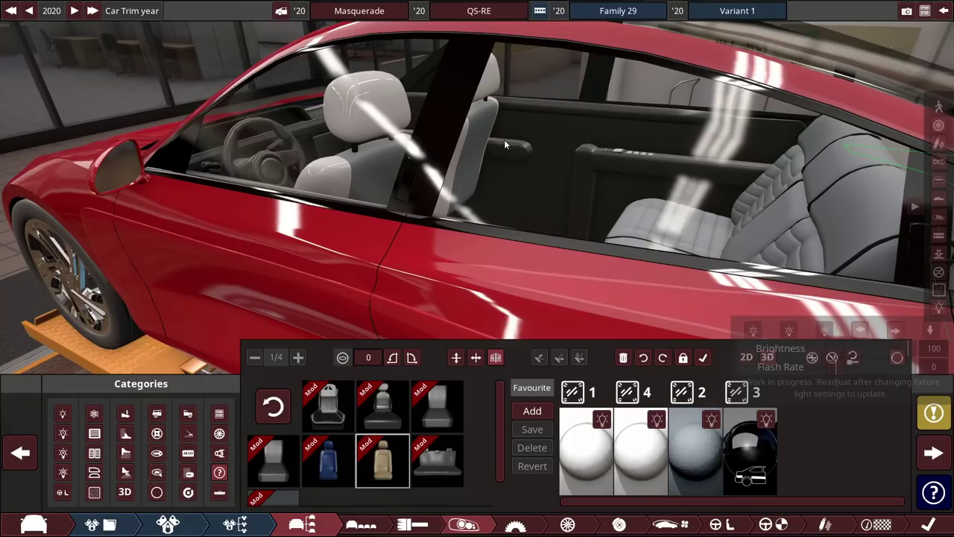
pyautogui.moveTo(504, 140); pyautogui.dragTo(780, 224)
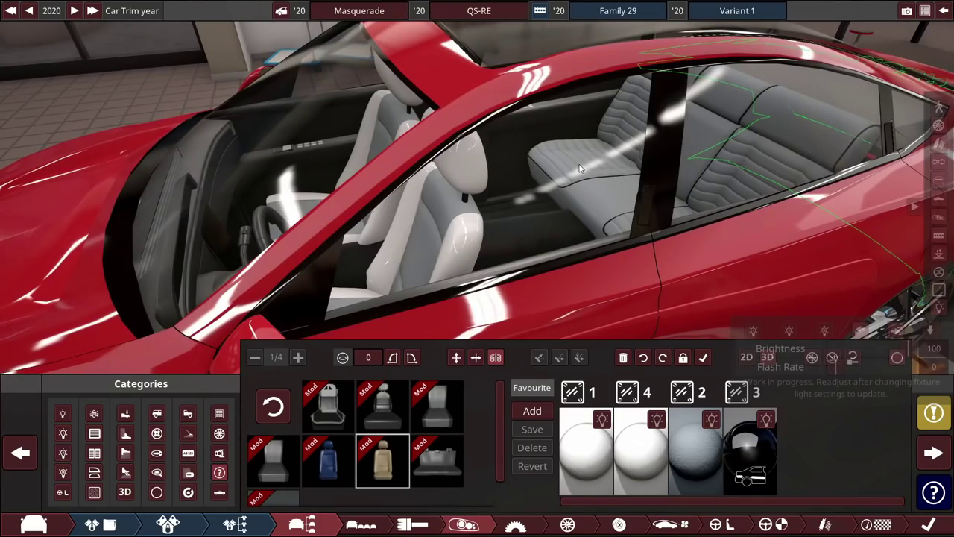
pyautogui.moveTo(643, 192); pyautogui.dragTo(366, 241)
pyautogui.scroll(-3, 731, 165)
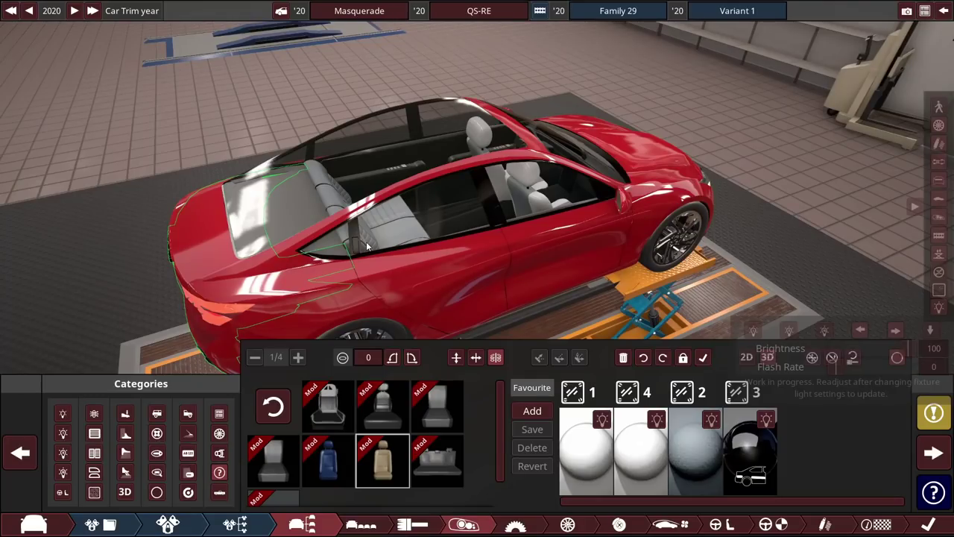
pyautogui.moveTo(366, 246); pyautogui.dragTo(680, 106)
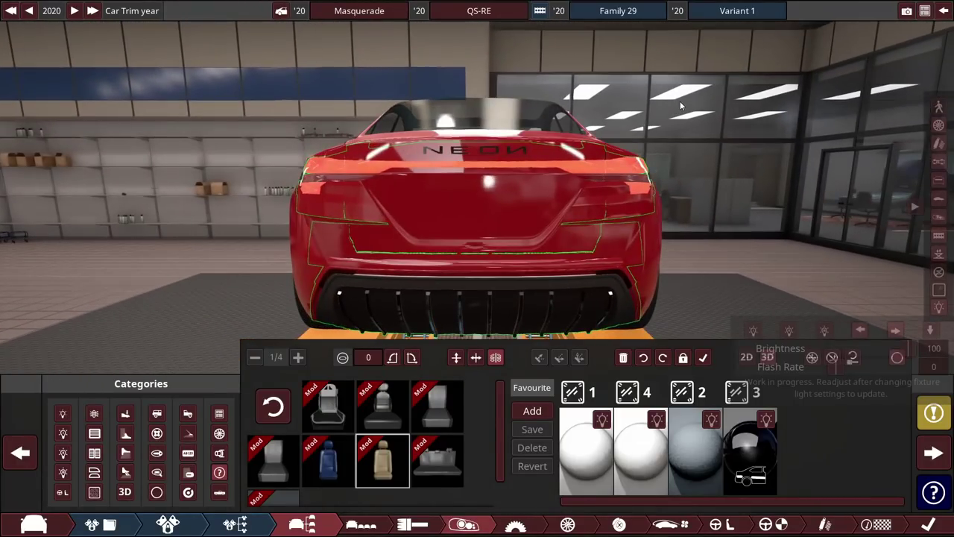
# Hide the light settings and the fixture outlines, and inspect the rear light bar and NEON lettering
pyautogui.click(938, 307)
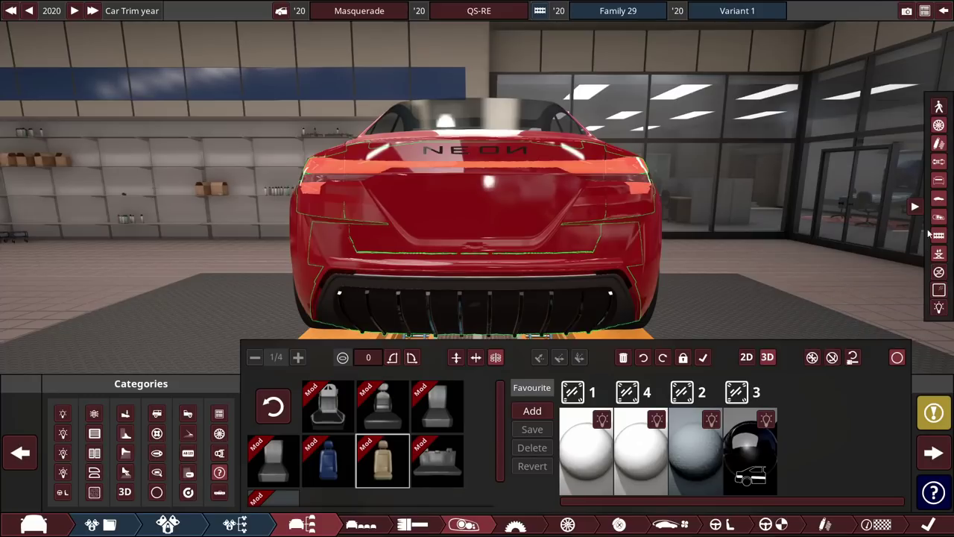
pyautogui.click(897, 358)
pyautogui.moveTo(549, 213); pyautogui.dragTo(537, 159)
pyautogui.scroll(4, 618, 230)
pyautogui.scroll(-5, 542, 177)
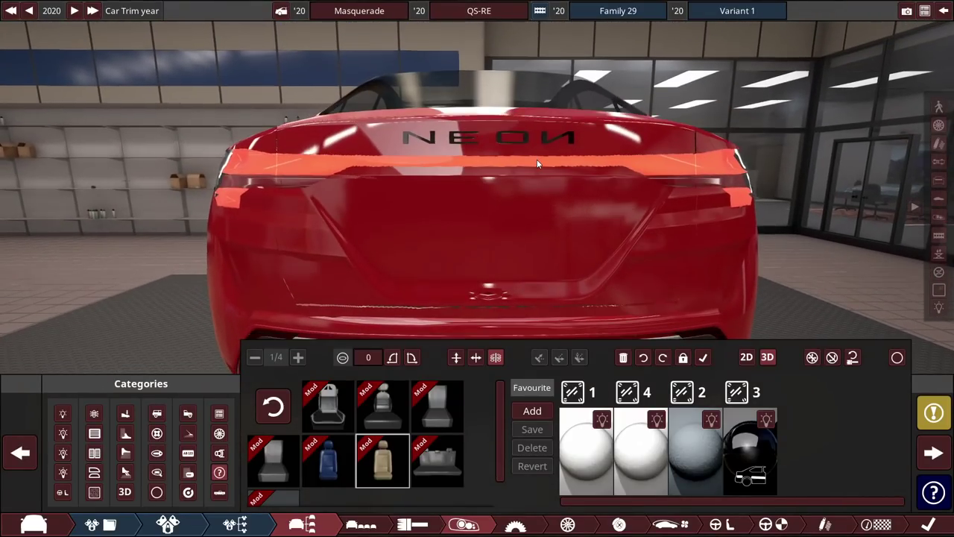
pyautogui.scroll(-3, 536, 158)
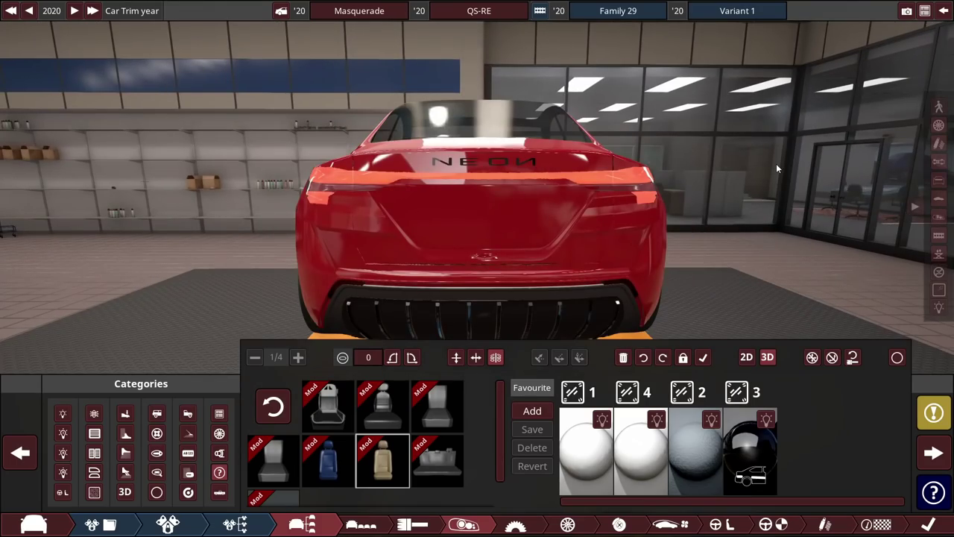
# Examine the car's side profile, wheels, tail lights and finned rear diffuser from several angles
pyautogui.moveTo(528, 244); pyautogui.dragTo(260, 227)
pyautogui.scroll(5, 685, 196)
pyautogui.scroll(-2, 298, 226)
pyautogui.moveTo(377, 222); pyautogui.dragTo(299, 195)
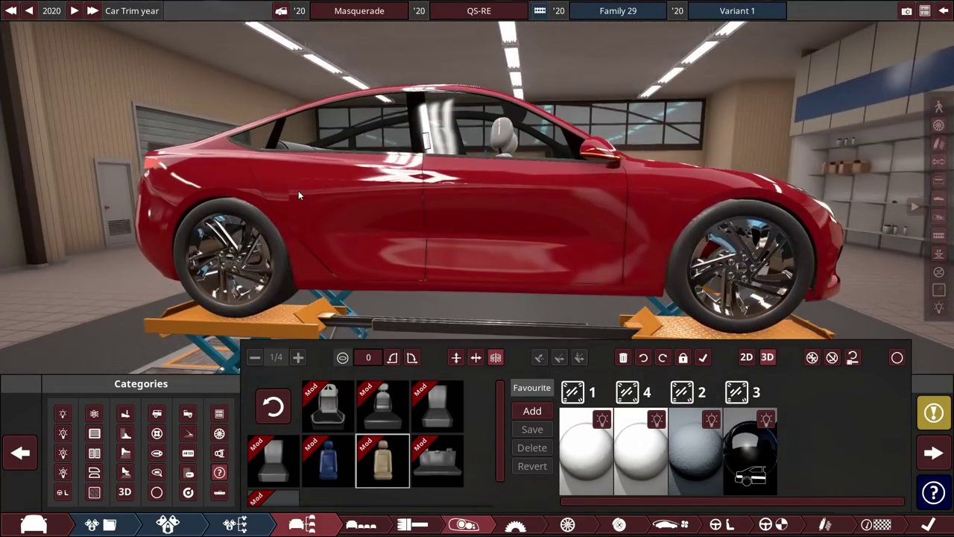
pyautogui.moveTo(418, 205); pyautogui.dragTo(266, 212)
pyautogui.moveTo(566, 196); pyautogui.dragTo(437, 181)
pyautogui.moveTo(715, 175); pyautogui.dragTo(409, 92)
pyautogui.scroll(-3, 392, 123)
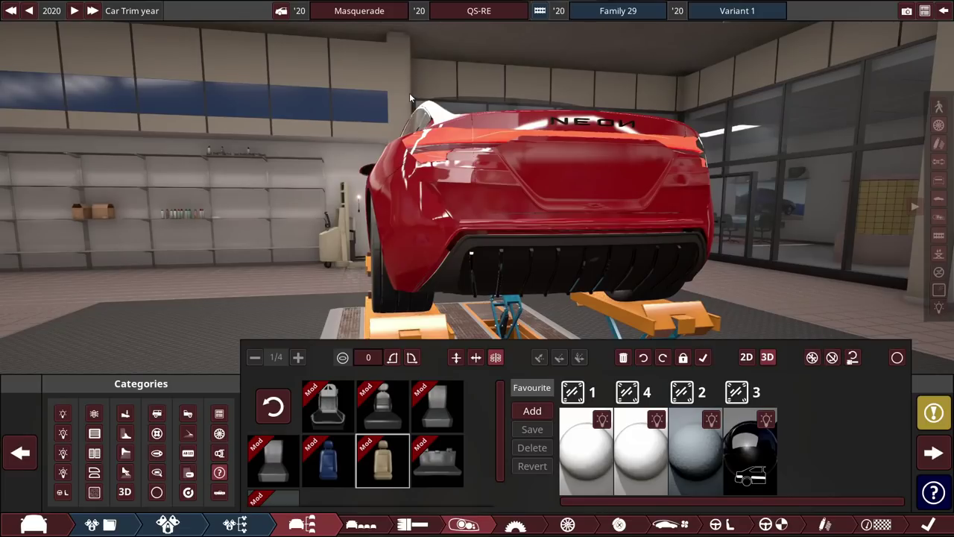
pyautogui.moveTo(409, 92); pyautogui.dragTo(404, 113)
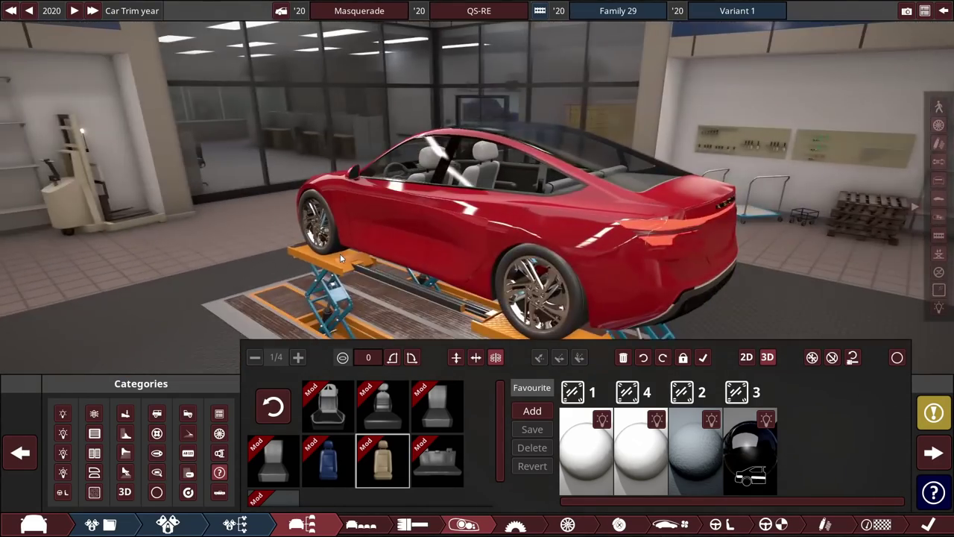
# View the front end and the interior with the body hidden, and show the full body again
pyautogui.moveTo(339, 254); pyautogui.dragTo(275, 161)
pyautogui.scroll(8, 286, 176)
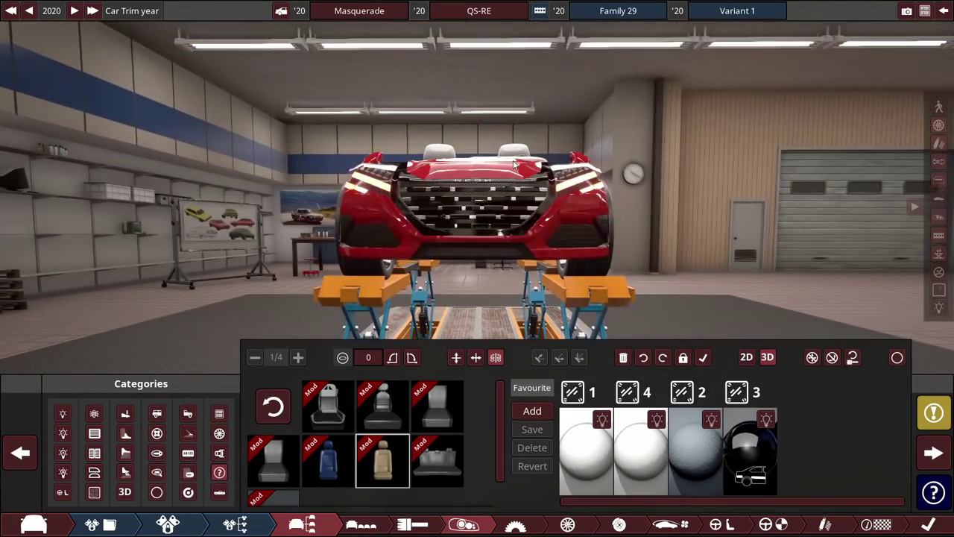
pyautogui.moveTo(513, 164); pyautogui.dragTo(523, 235)
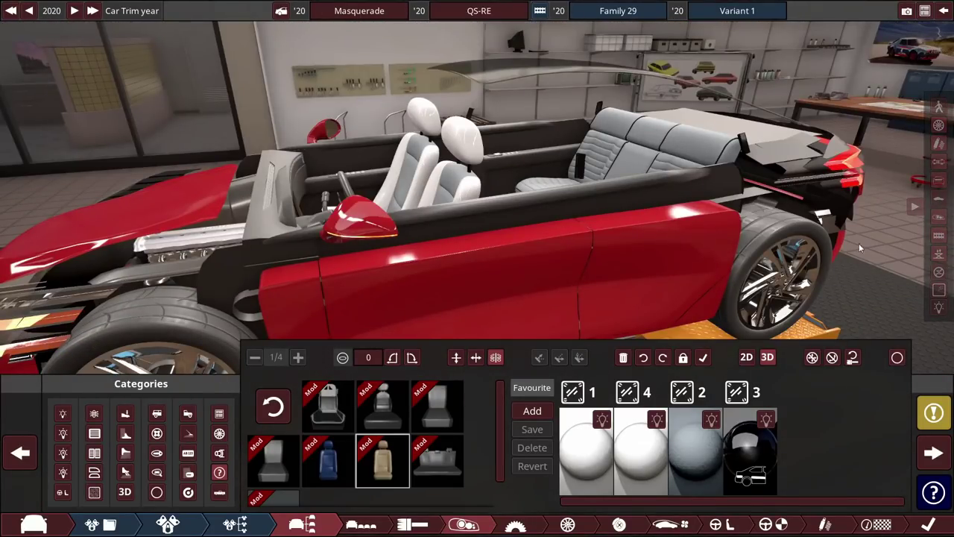
pyautogui.click(938, 216)
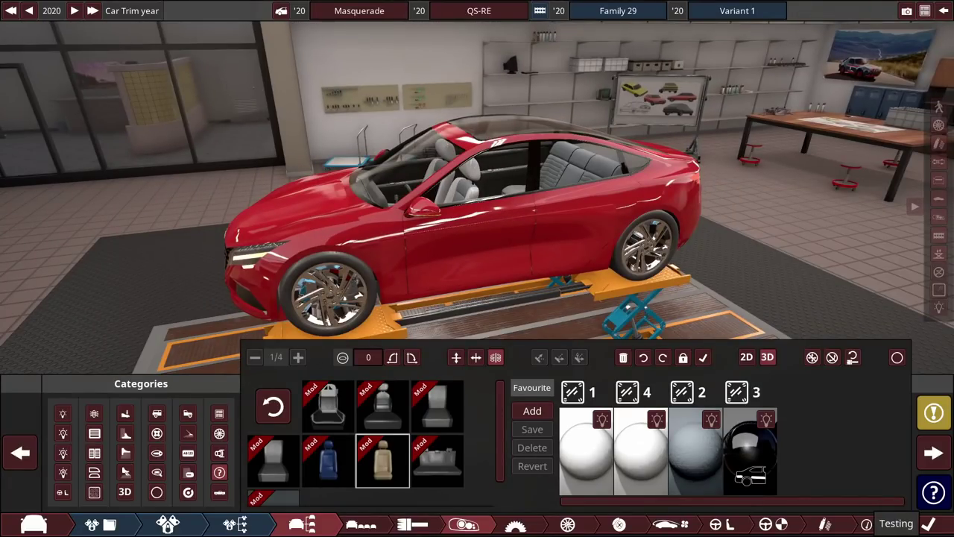
# Review the car's design test statistics and the drivetrain's gearing and traction graphs
pyautogui.click(879, 524)
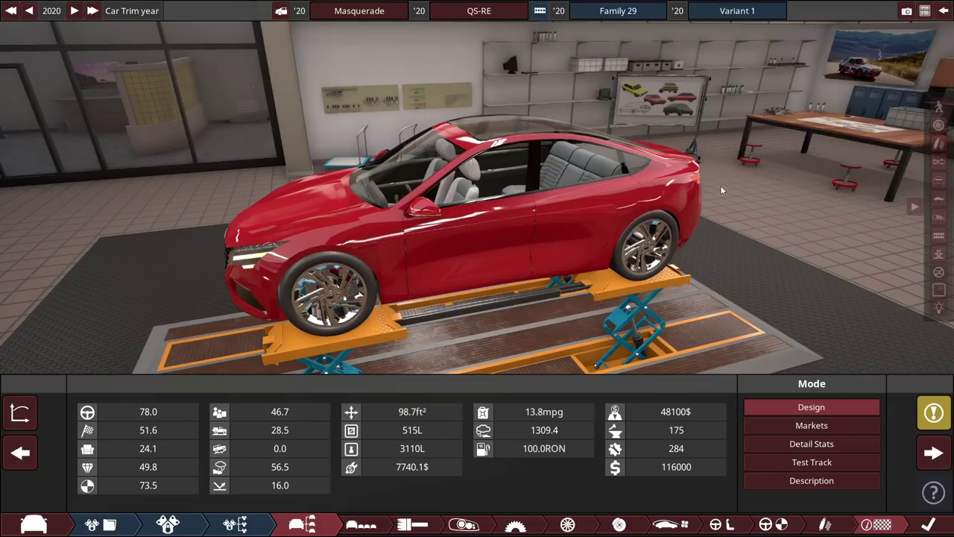
pyautogui.click(515, 525)
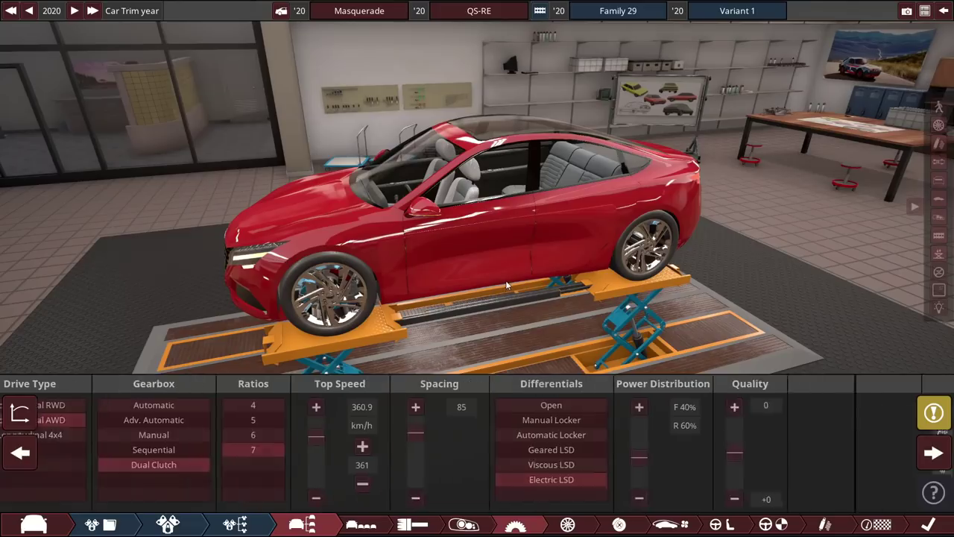
pyautogui.click(20, 413)
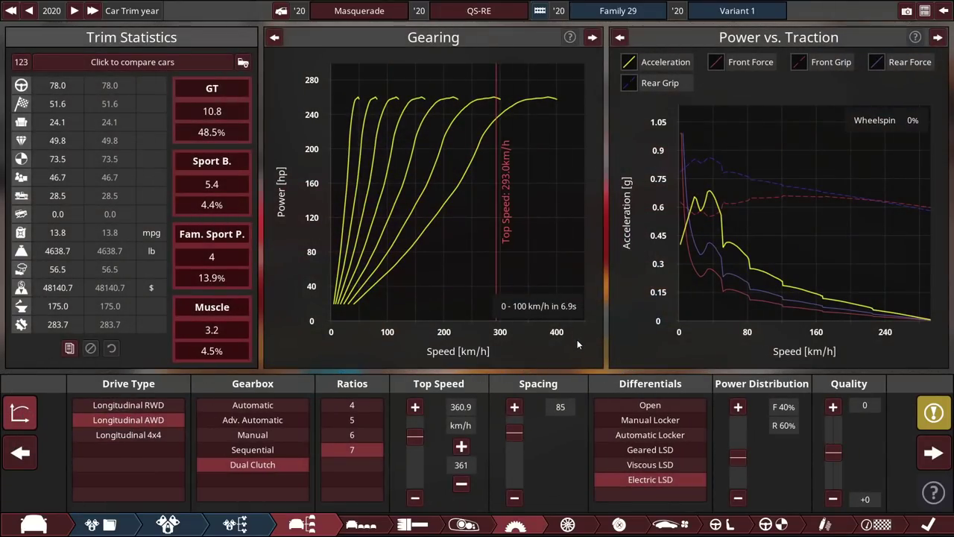
# Review the engine variant's power, torque and stress data, and return to the trim's body selection
pyautogui.click(234, 524)
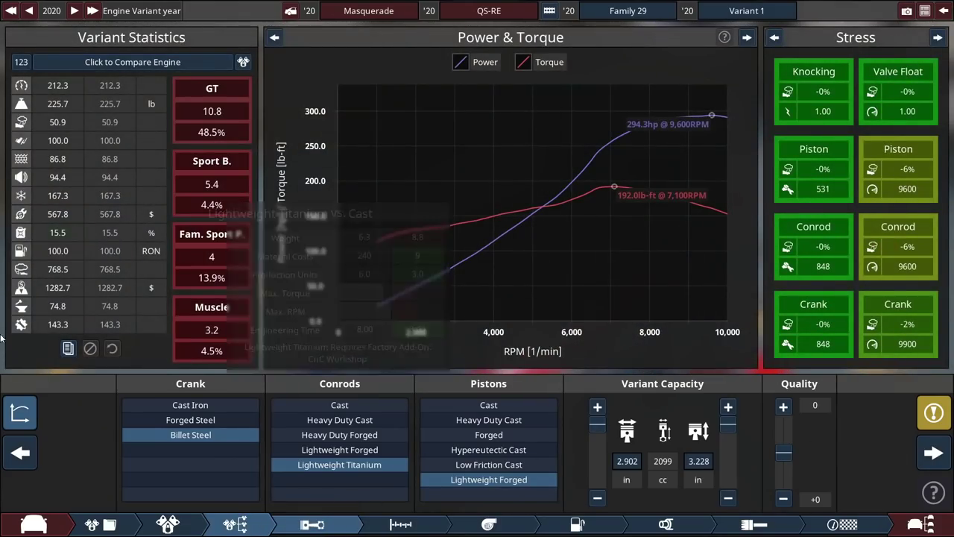
pyautogui.click(20, 412)
pyautogui.click(921, 524)
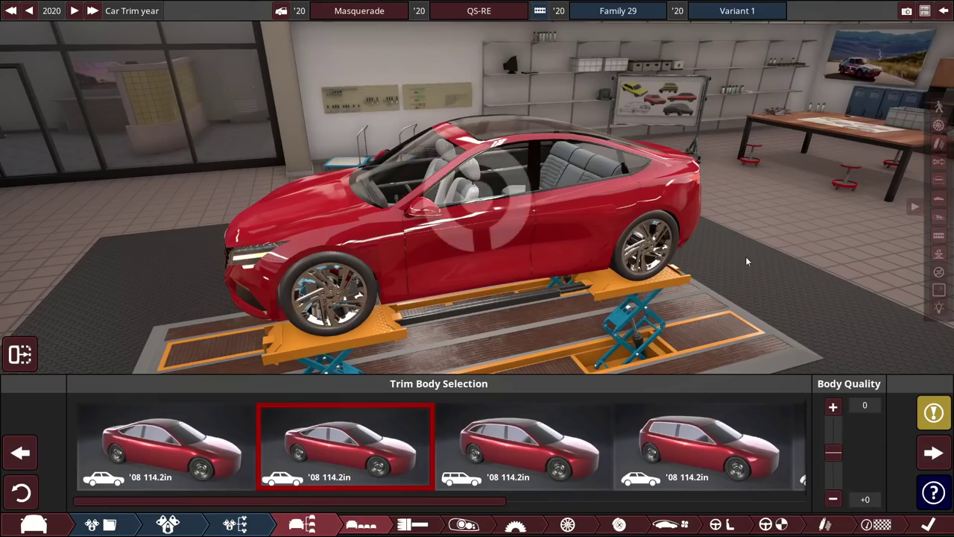
# Review the drivetrain's gearing graph, the test track performance figures, and the tyre and rim setup
pyautogui.moveTo(746, 257); pyautogui.dragTo(775, 246)
pyautogui.click(515, 524)
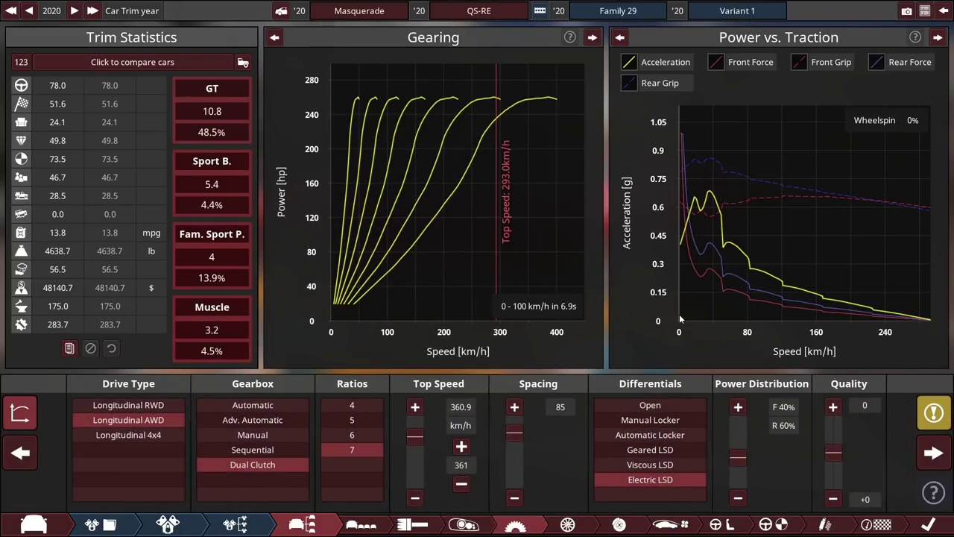
pyautogui.click(897, 524)
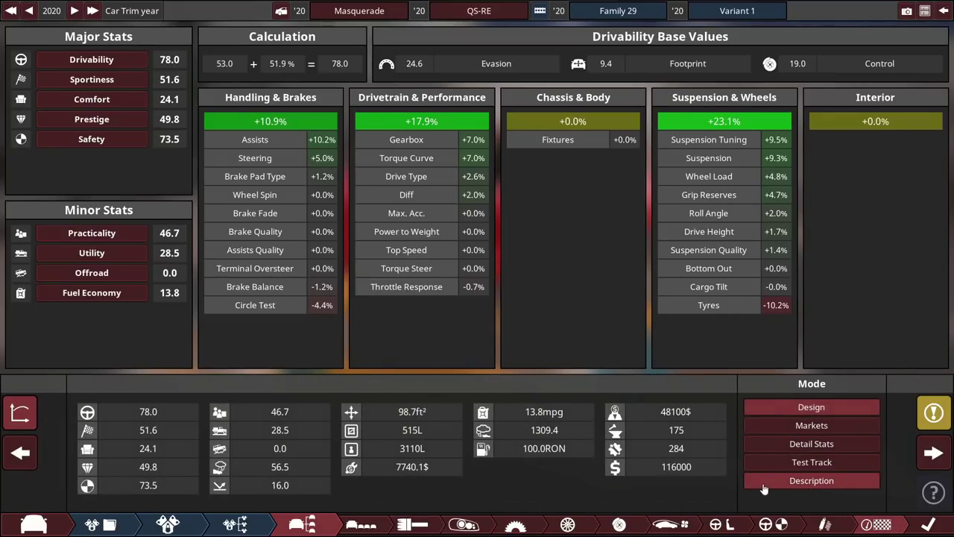
pyautogui.click(791, 462)
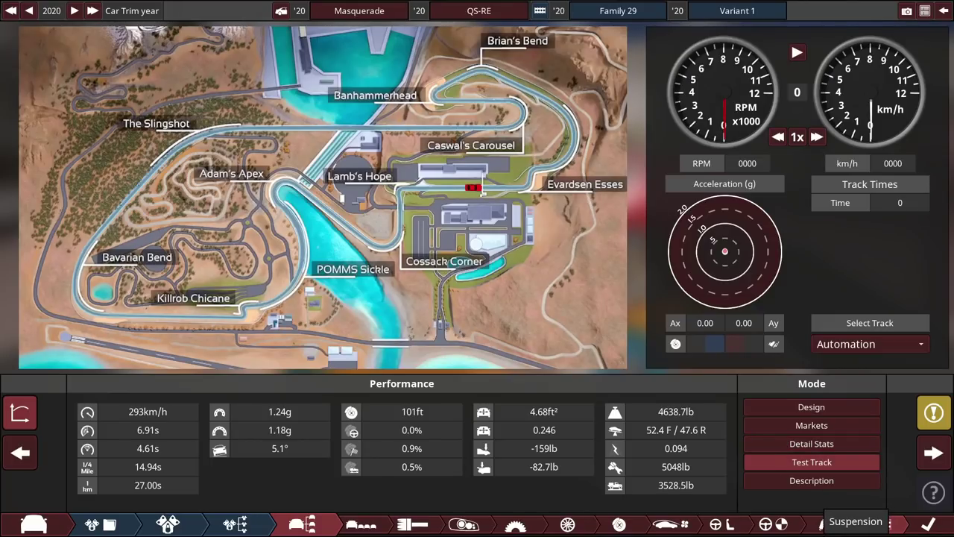
pyautogui.click(572, 524)
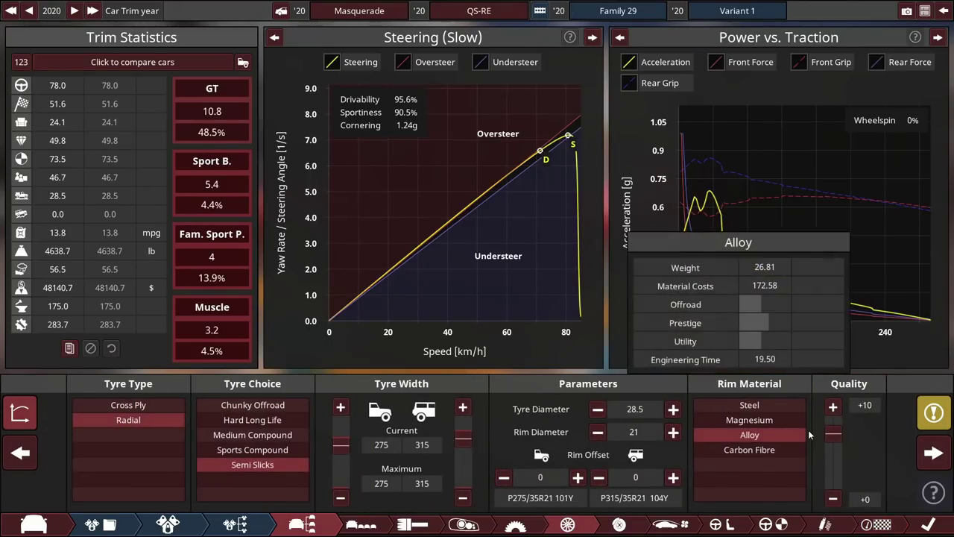
pyautogui.click(20, 426)
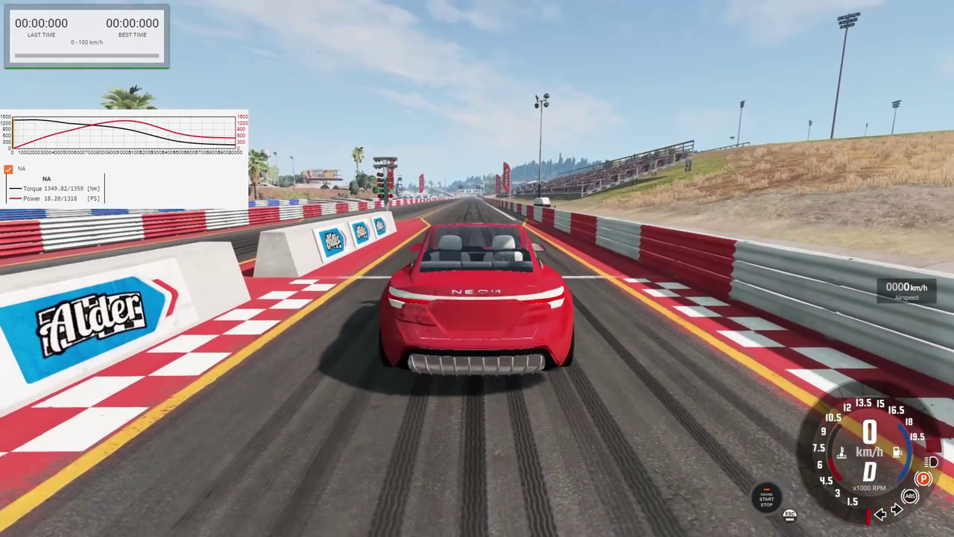
# Switch to BeamNG.drive and examine the parked car's front end, grille and headlights on the drag strip
pyautogui.press('KP_6')
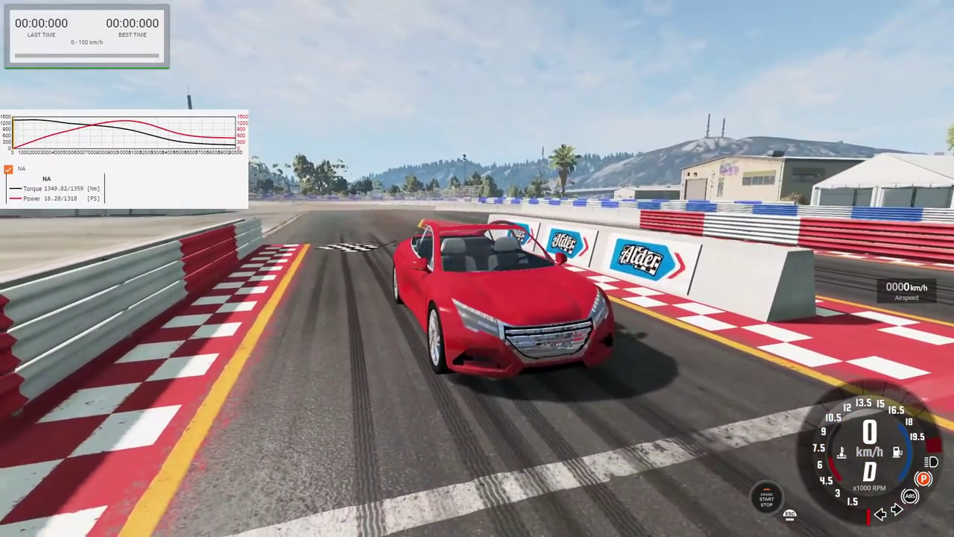
pyautogui.press('KP_2')
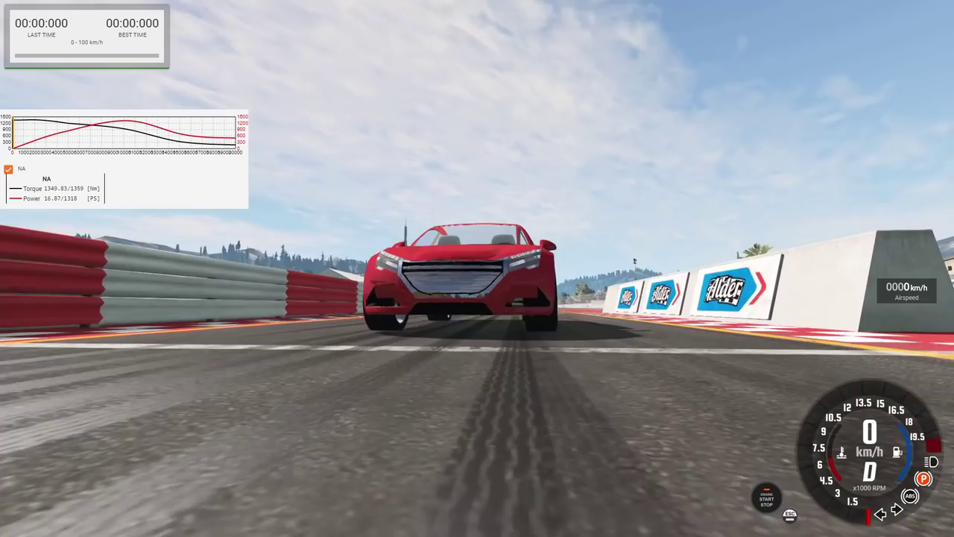
pyautogui.press('KP_8')
pyautogui.press('KP_4')
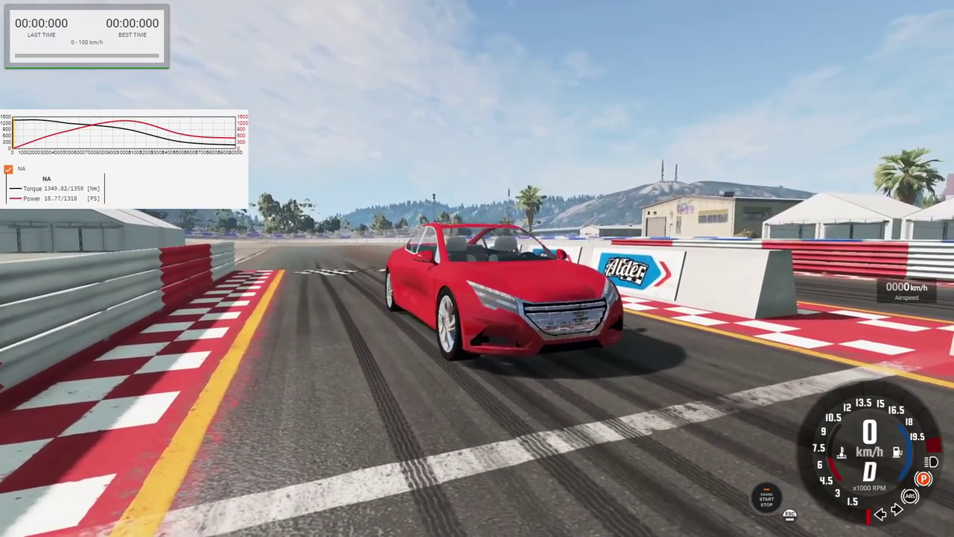
pyautogui.press('KP_6')
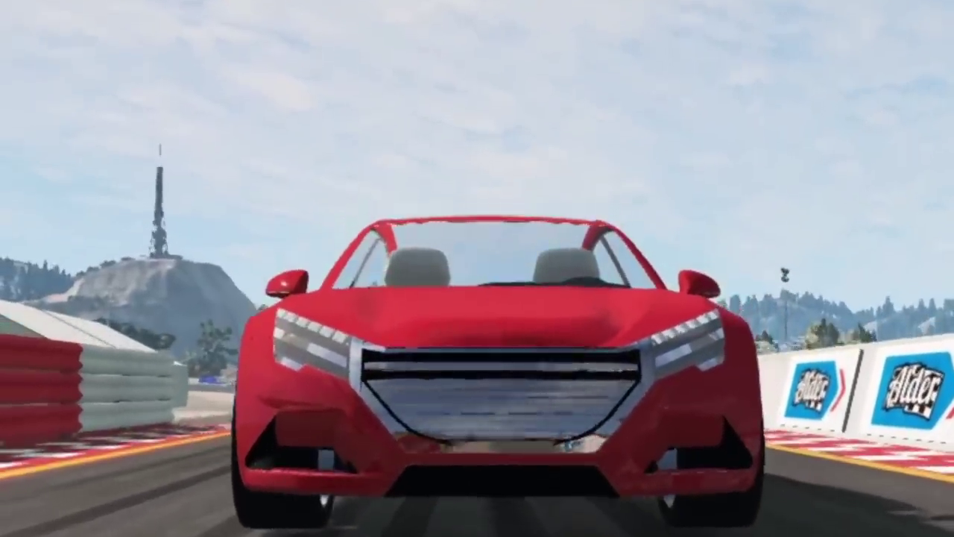
pyautogui.press('KP_4')
pyautogui.press('KP_6')
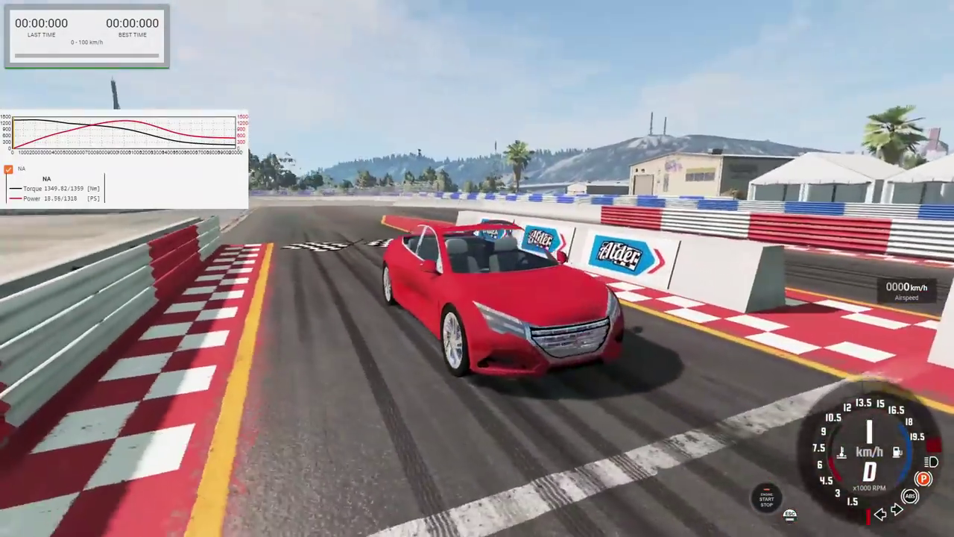
# Circle the view around the parked car to inspect its roof, side profile, wheels and rear
pyautogui.press('KP_6')
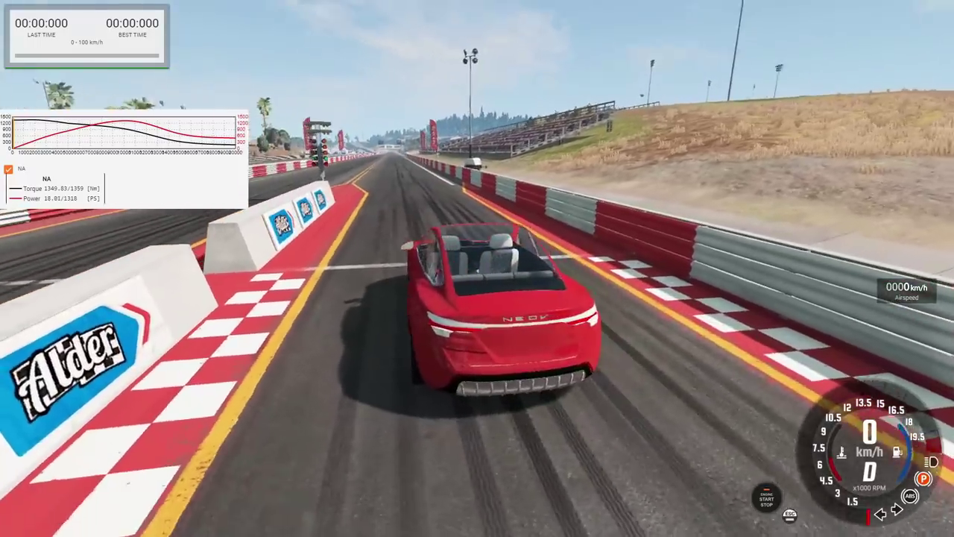
pyautogui.press('KP_6')
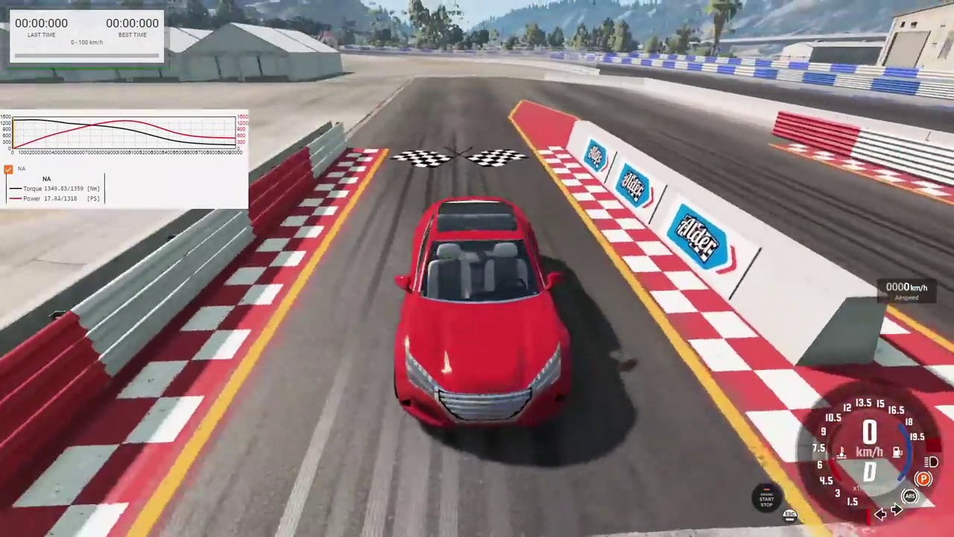
pyautogui.press('KP_6')
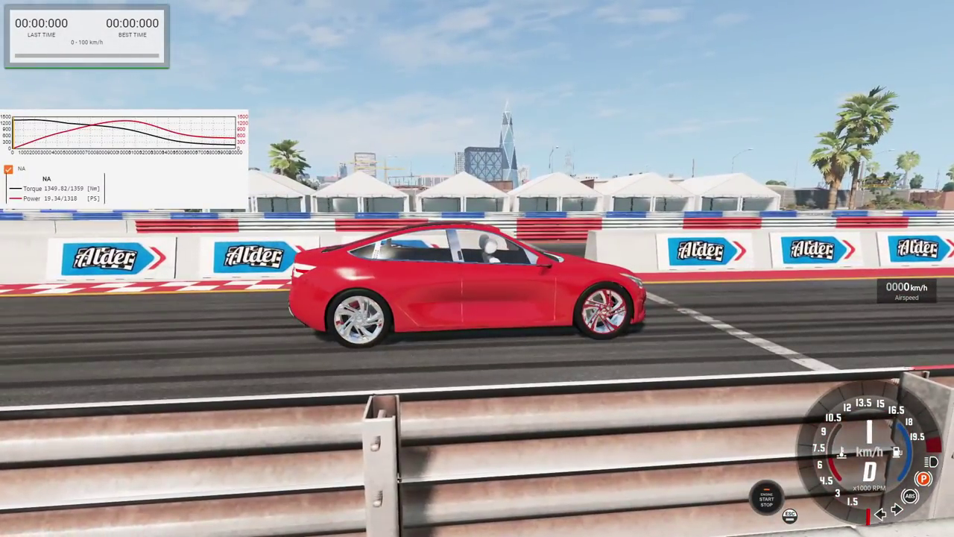
pyautogui.press('KP_6')
pyautogui.press('KP_4')
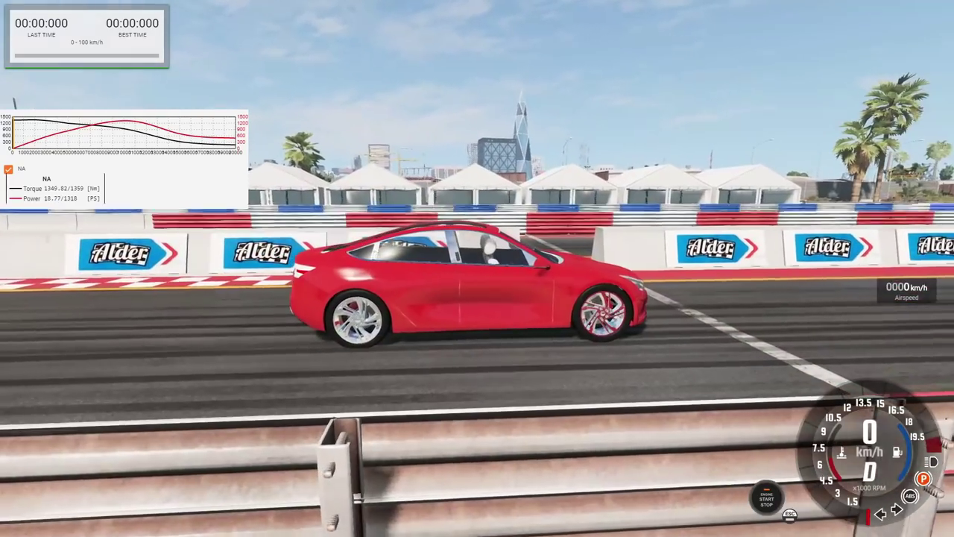
pyautogui.press('KP_4')
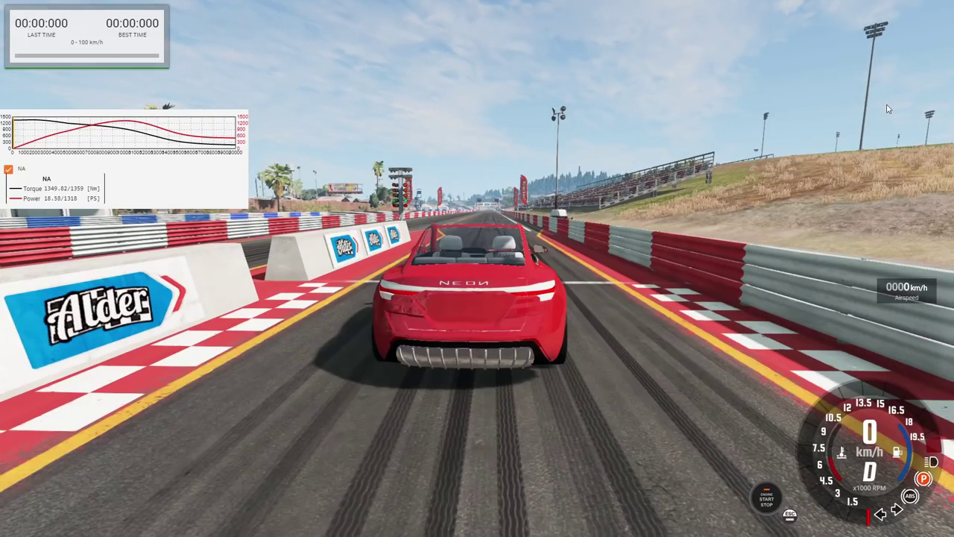
# Rev the engine at standstill, reset the car, and stop it just short of the drag strip's start line
pyautogui.press('Up')
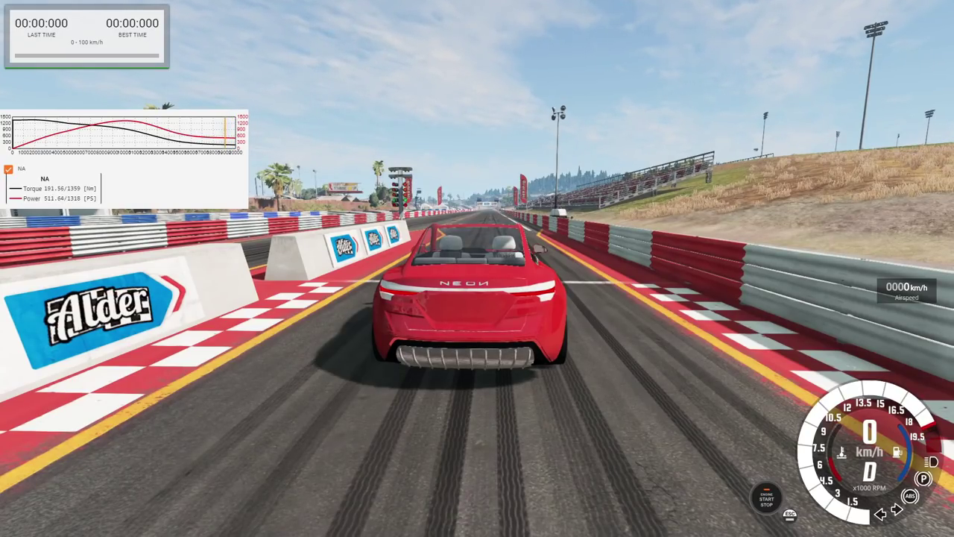
pyautogui.press('r')
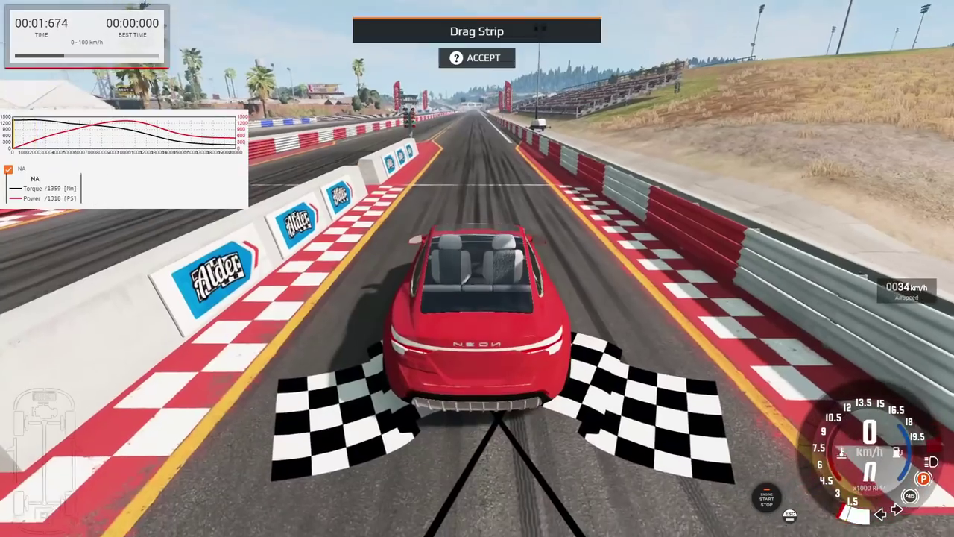
pyautogui.press('Up')
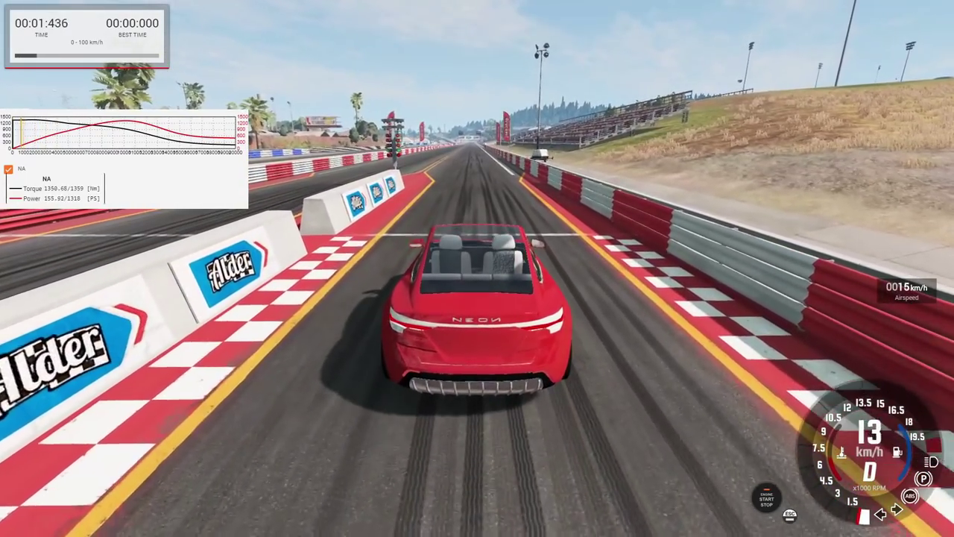
pyautogui.press('Down')
pyautogui.press('Up')
pyautogui.press('Down')
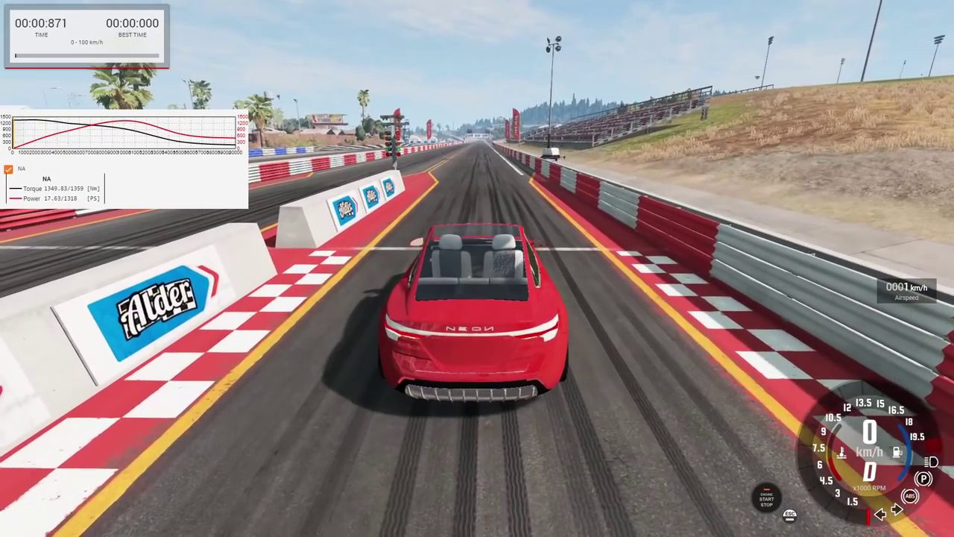
# Launch the car for a timed 0-100 km/h run, continue flat out down the strip, and brake at its end
pyautogui.press('Up')
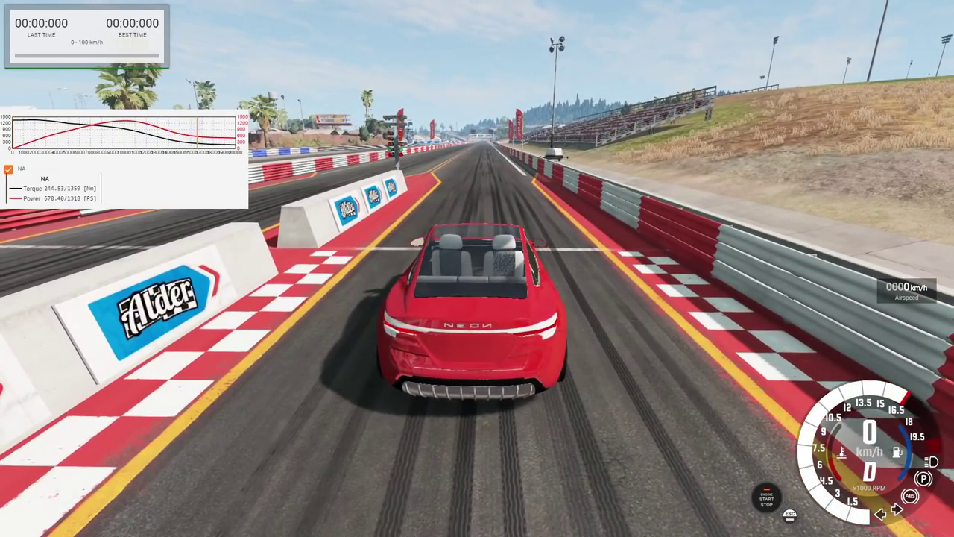
pyautogui.press('Up')
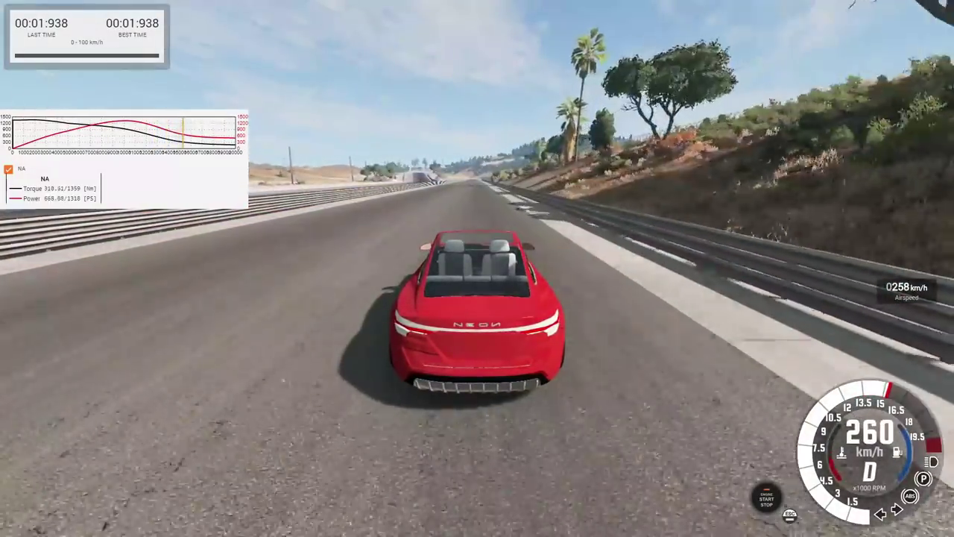
pyautogui.press('Down')
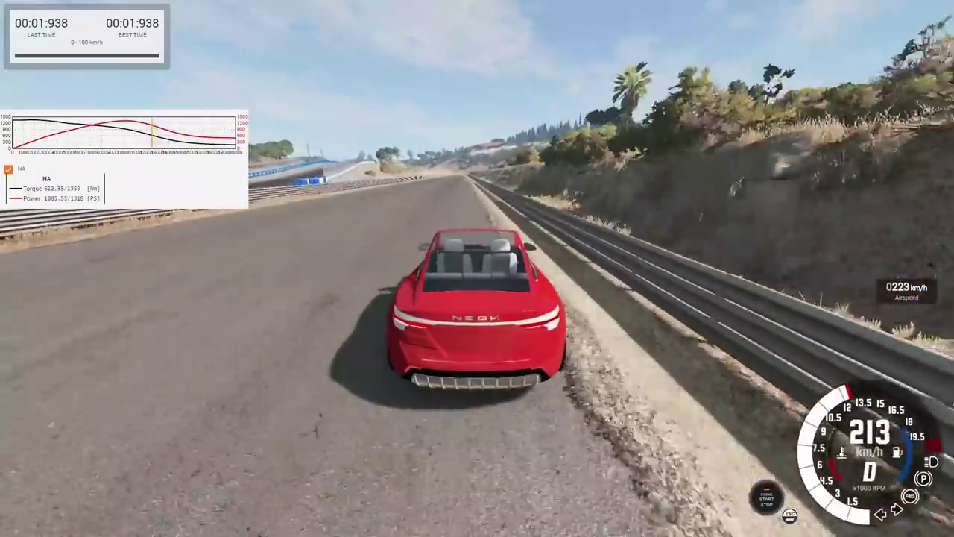
pyautogui.press('Down')
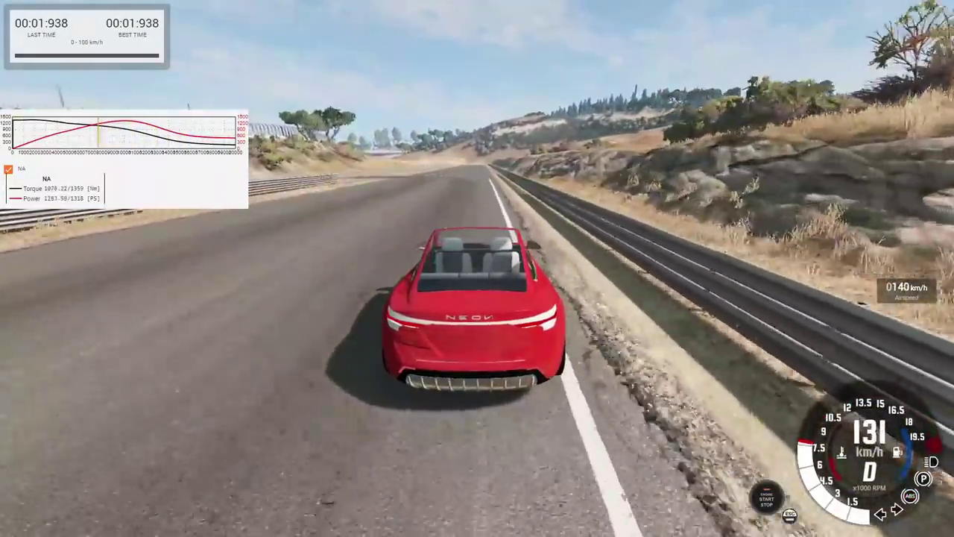
pyautogui.press('Down')
# Slow the car and turn it around to the left onto the return road beside the strip
pyautogui.press('Left')
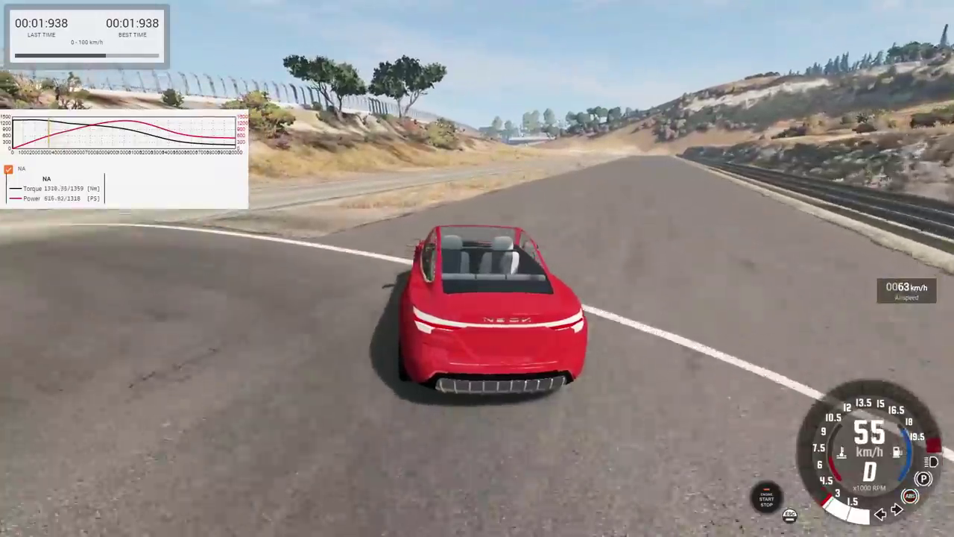
pyautogui.press('Down')
pyautogui.press('Left')
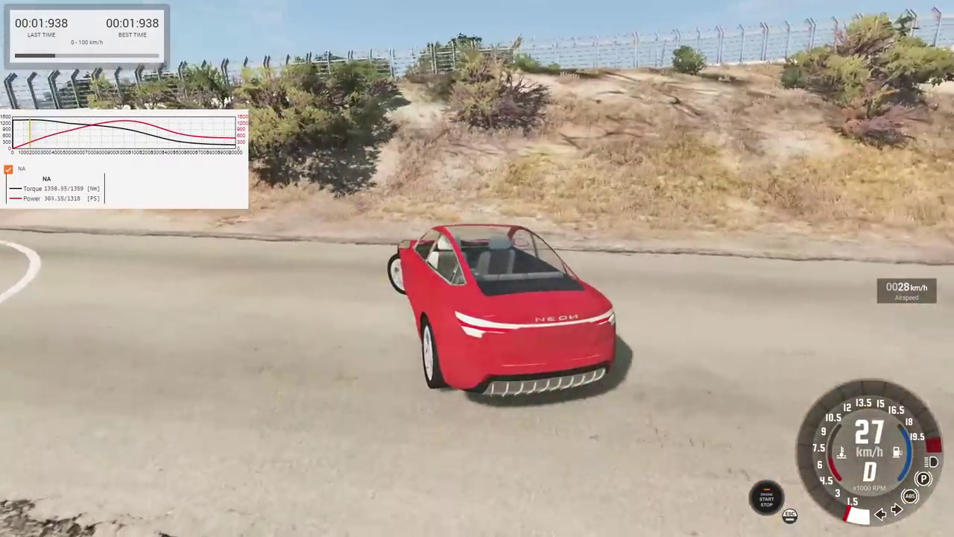
pyautogui.press('Left')
pyautogui.press('Up')
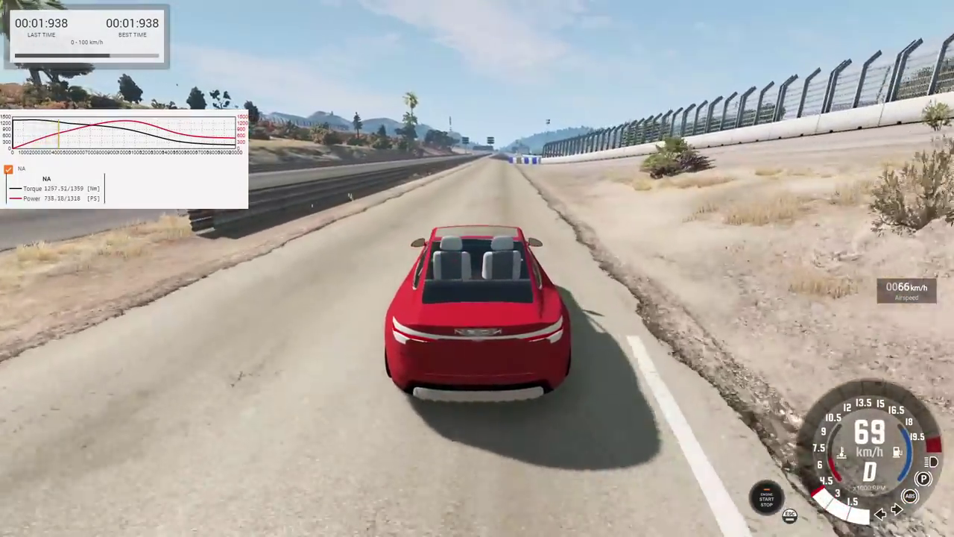
# Accelerate at full throttle along the return straight to about 260 km/h
pyautogui.press('Up')
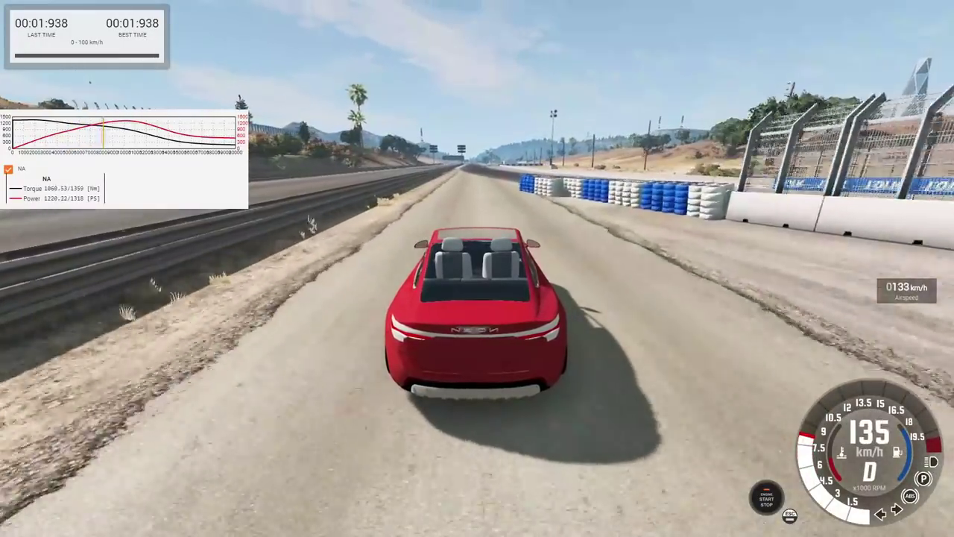
pyautogui.press('Up')
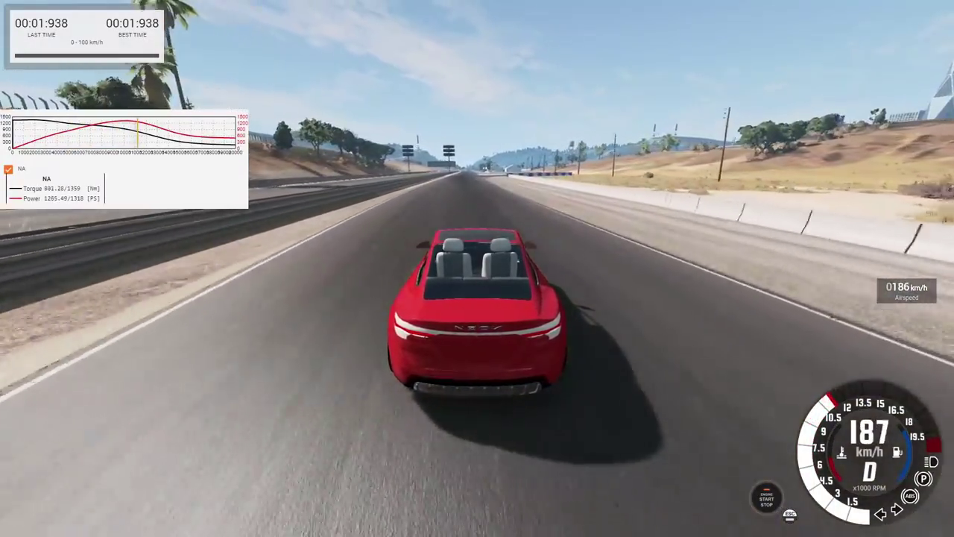
pyautogui.press('Up')
pyautogui.press('Up')
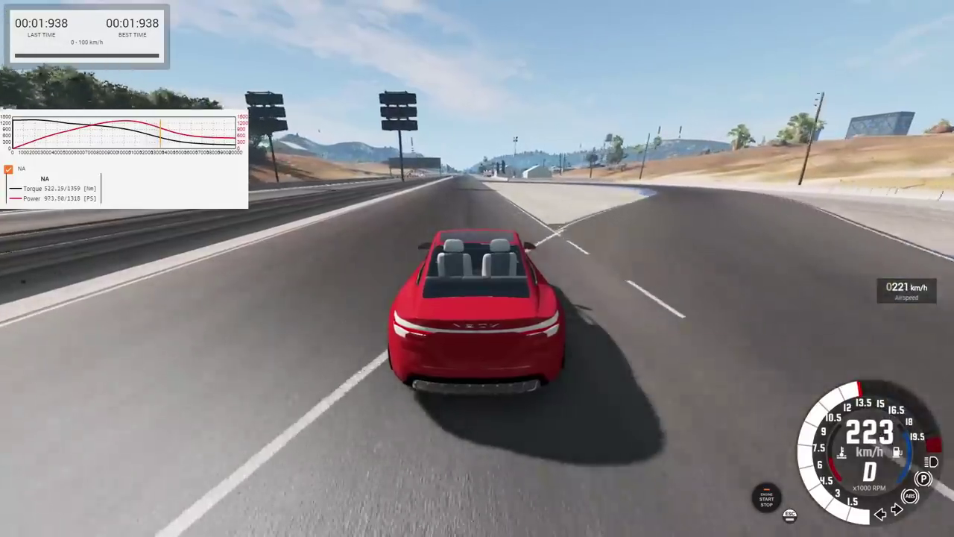
pyautogui.press('Up')
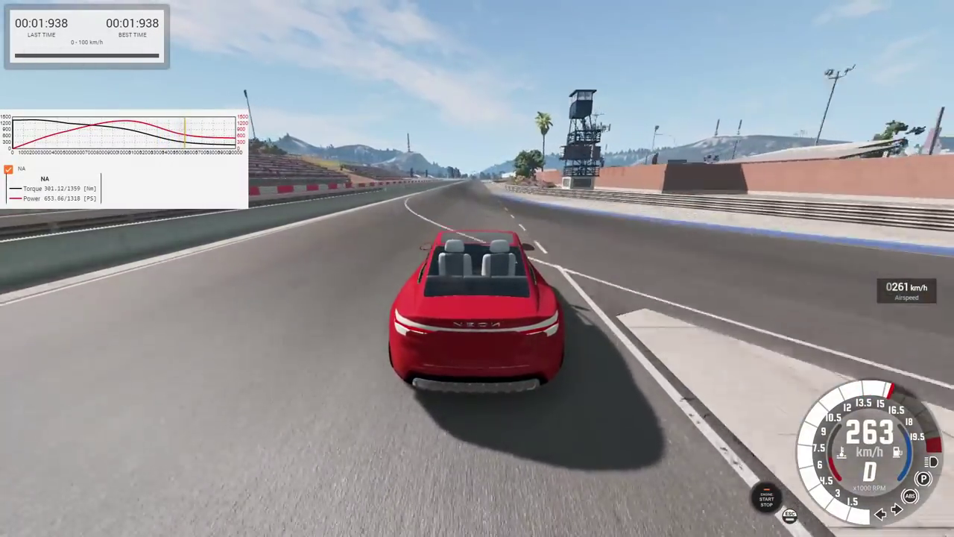
# Brake hard before the bend and swing the car around to the left to head back along the straight
pyautogui.press('Down')
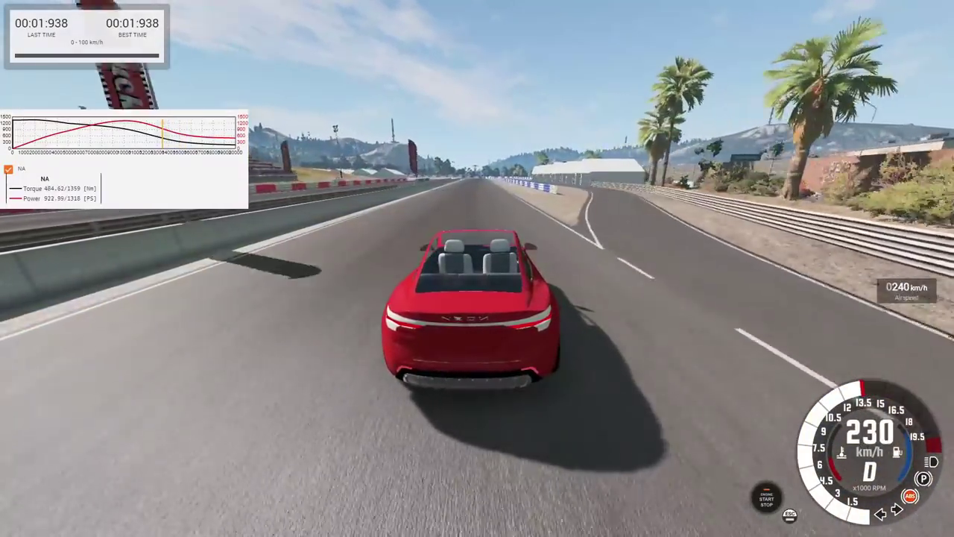
pyautogui.press('Down')
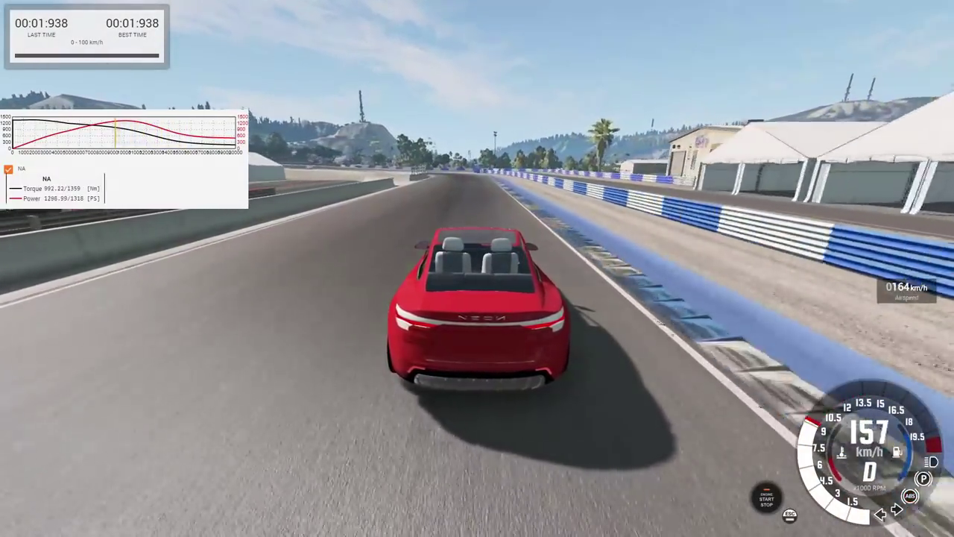
pyautogui.press('Down')
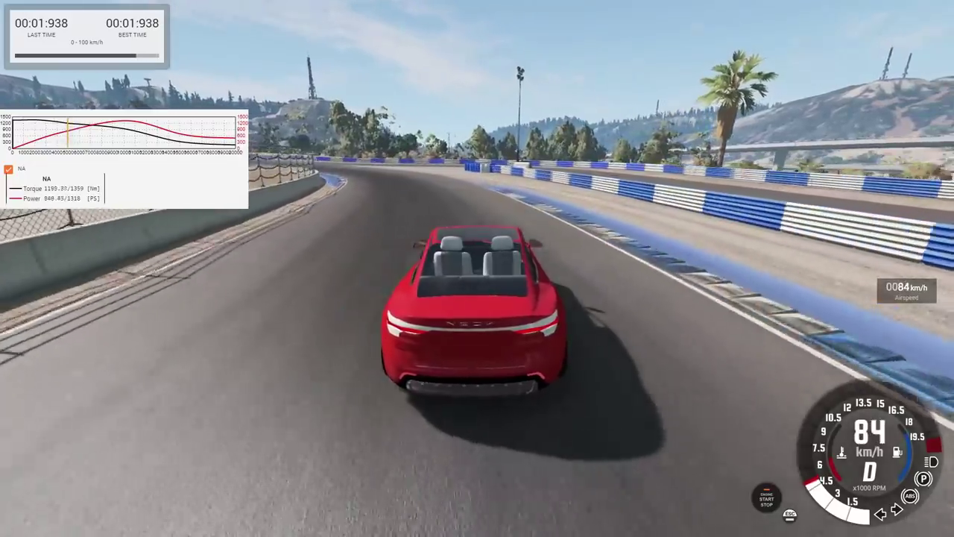
pyautogui.press('Down')
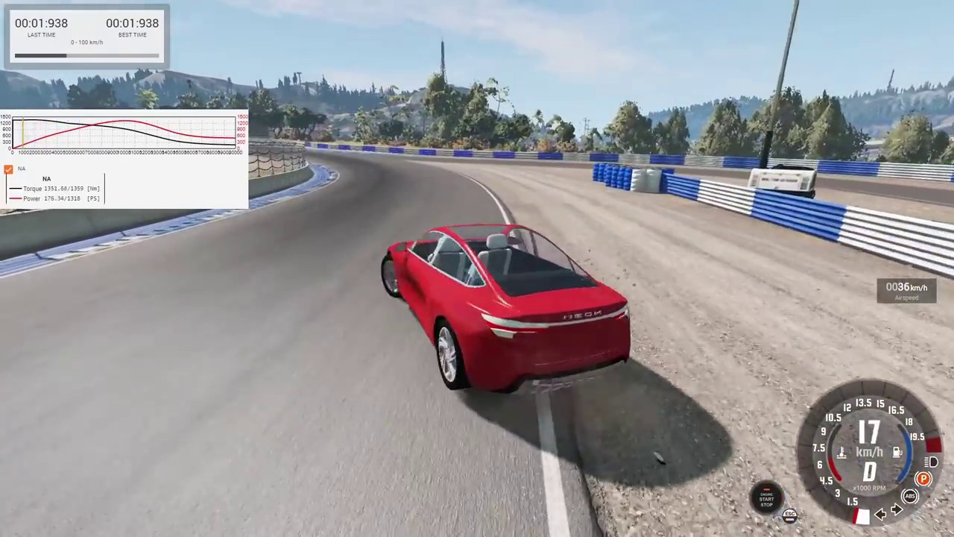
pyautogui.press('Left')
pyautogui.press('Up')
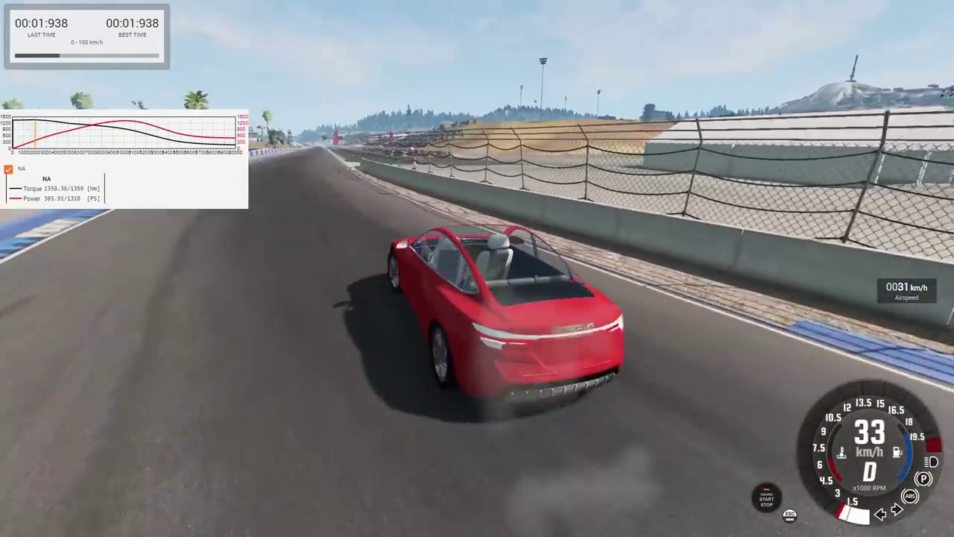
# Drive the car back along the straight to the drag strip entrance and stop it just before the start line
pyautogui.press('Up')
pyautogui.press('Down')
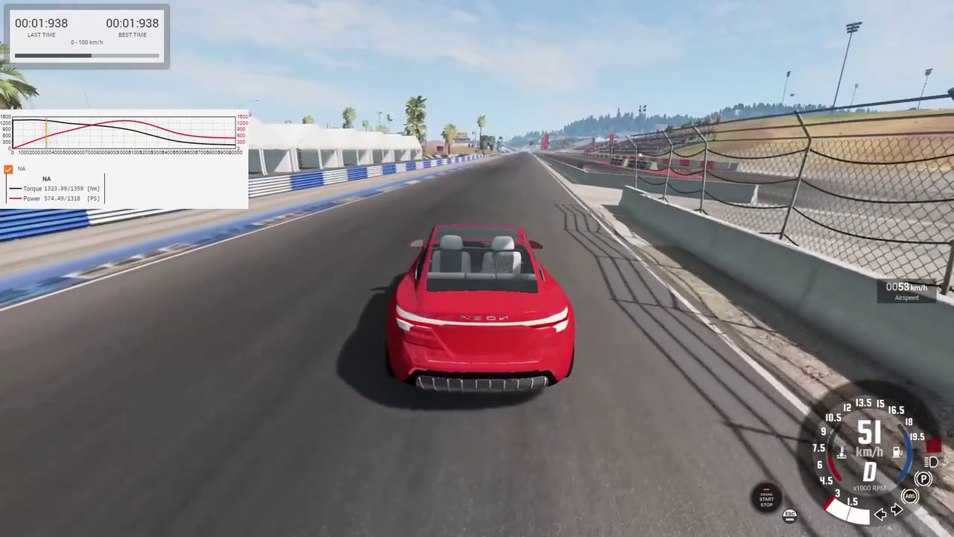
pyautogui.press('Right')
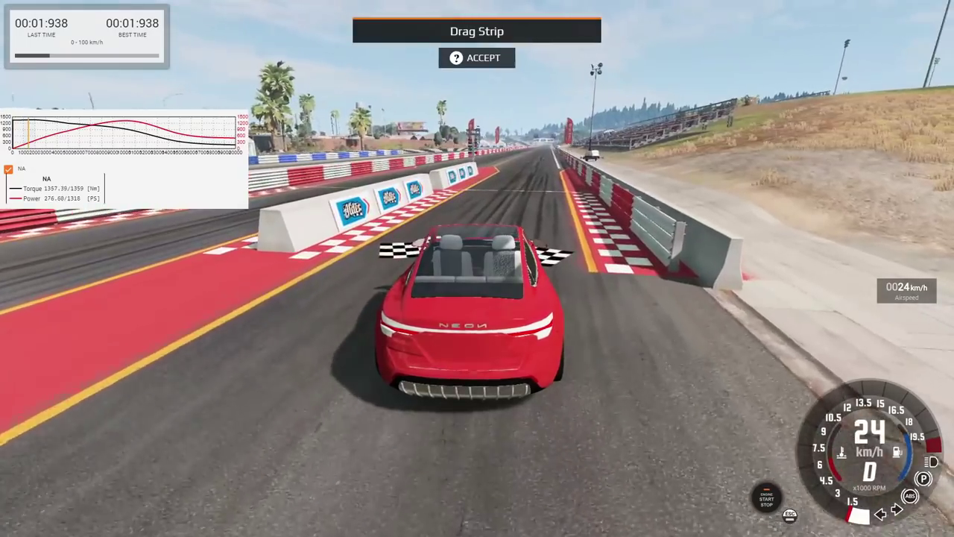
pyautogui.press('Down')
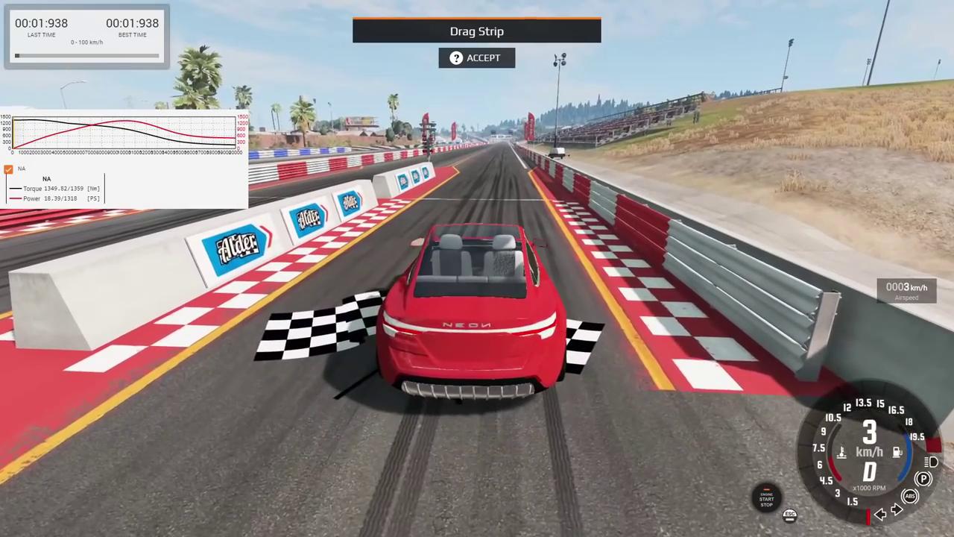
pyautogui.press('Up')
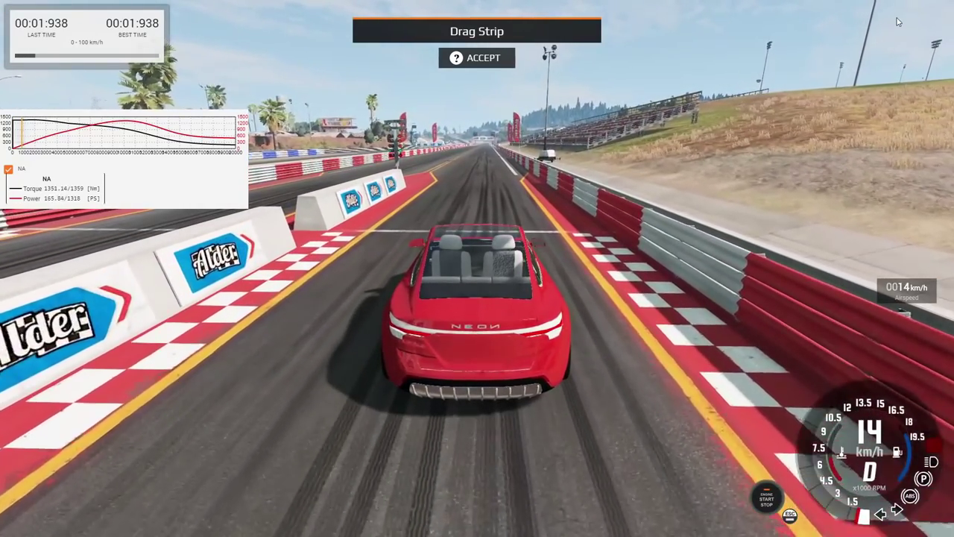
pyautogui.press('Down')
pyautogui.press('Up')
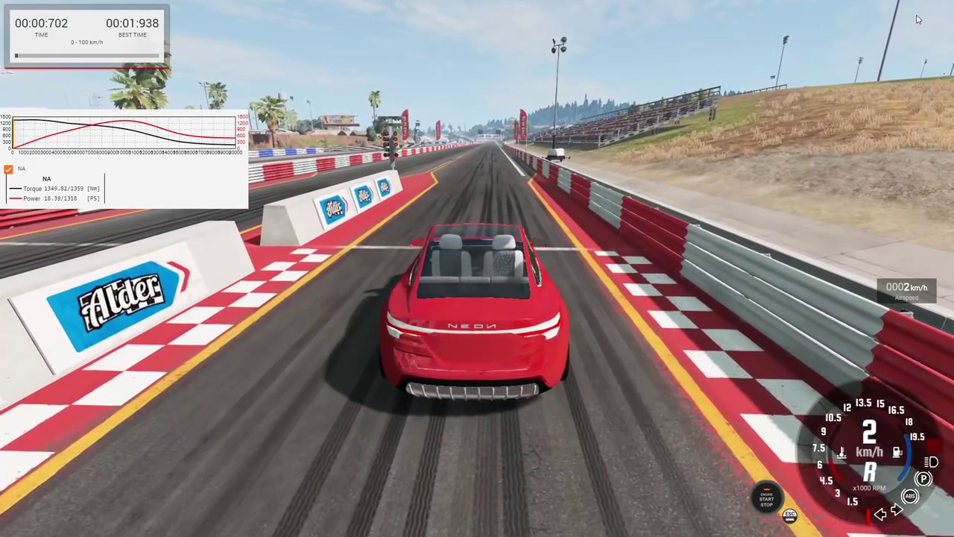
# Back the car away from the start line and reposition it on the checkered Drag Strip marker, facing down the strip
pyautogui.moveTo(918, 19); pyautogui.dragTo(953, 1)
pyautogui.press('Up')
pyautogui.press('Up')
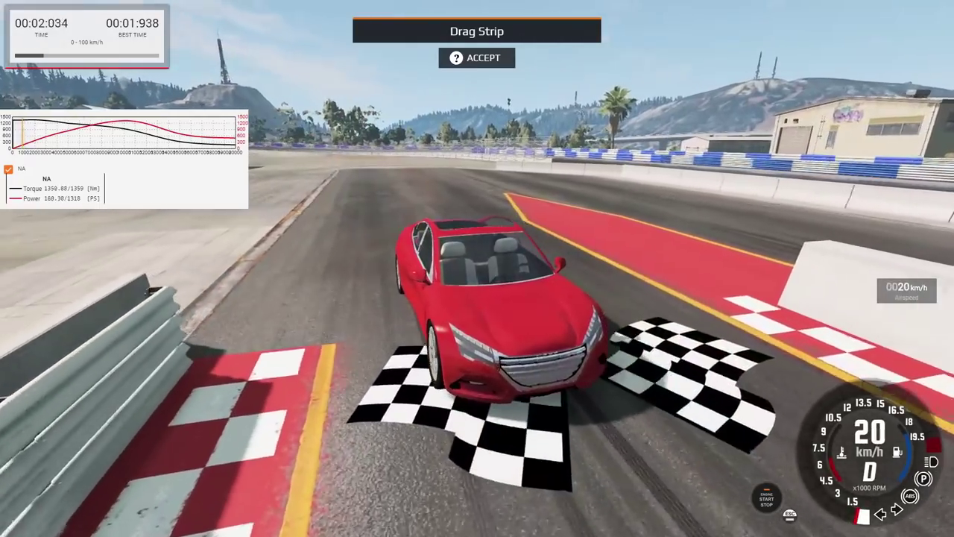
pyautogui.press('Down')
pyautogui.press('Down')
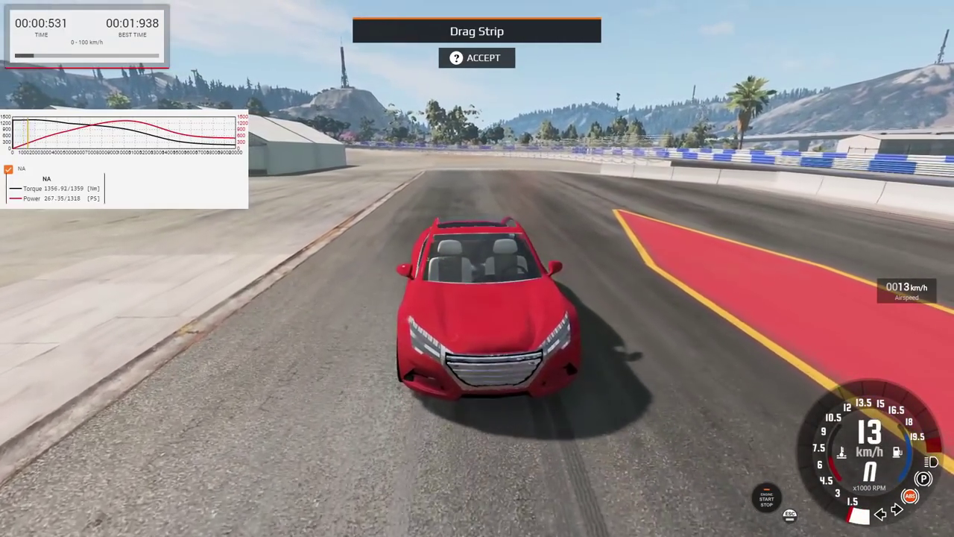
pyautogui.press('Up')
pyautogui.press('r')
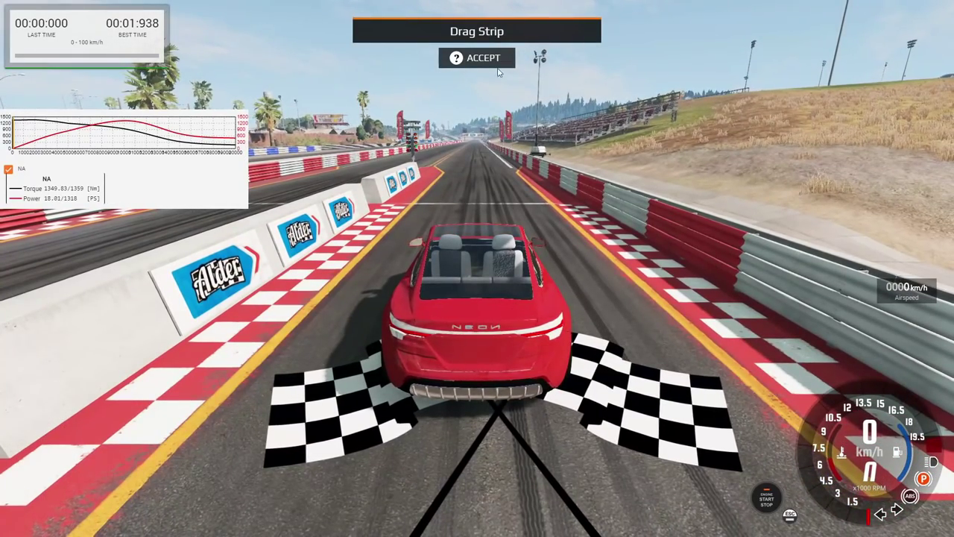
# Accept the Drag Strip event with a chosen opponent vehicle and roll the car forward toward the start line
pyautogui.click(496, 64)
pyautogui.click(360, 187)
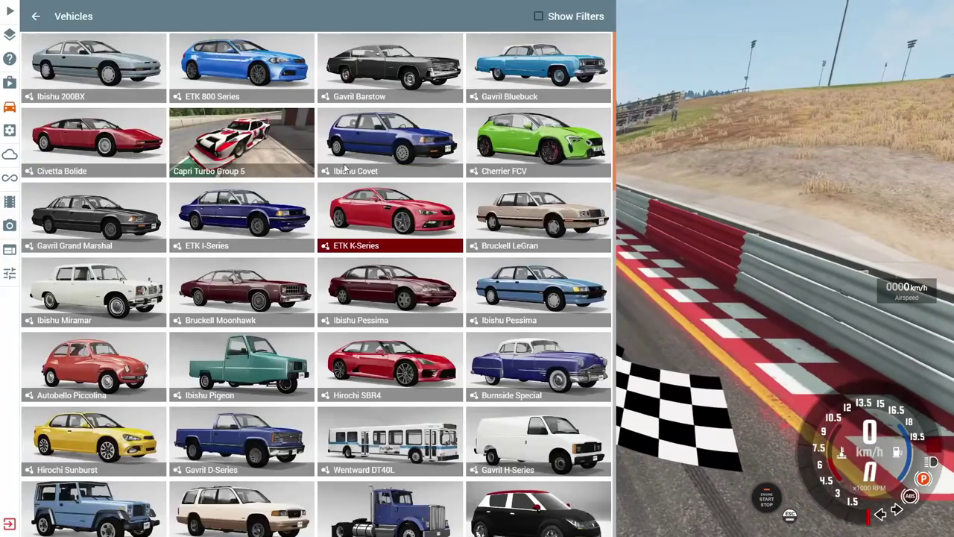
pyautogui.scroll(-3, 344, 169)
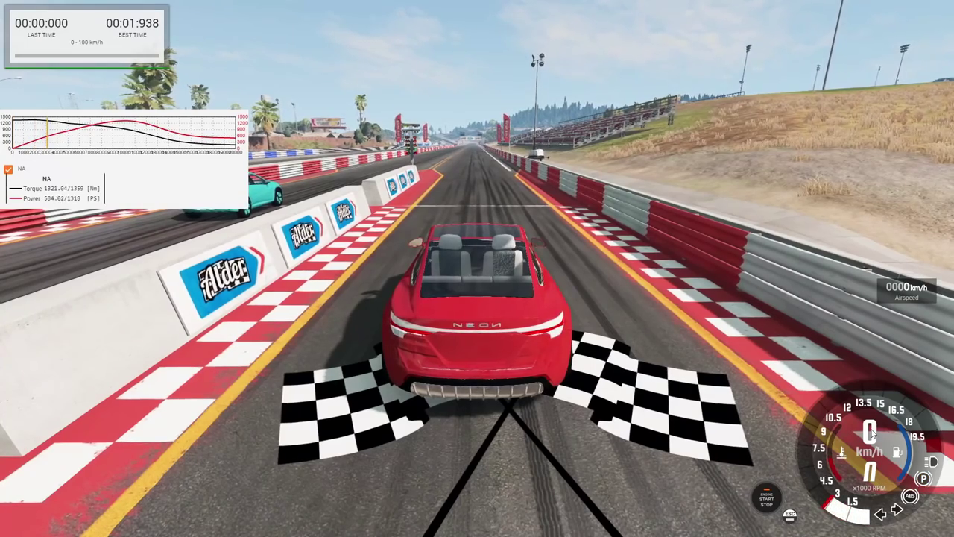
pyautogui.press('Up')
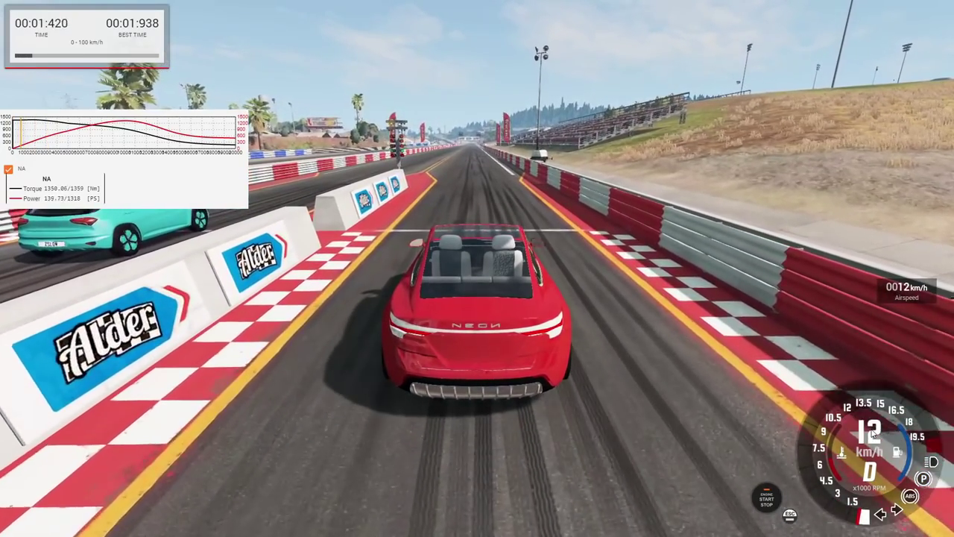
pyautogui.press('Down')
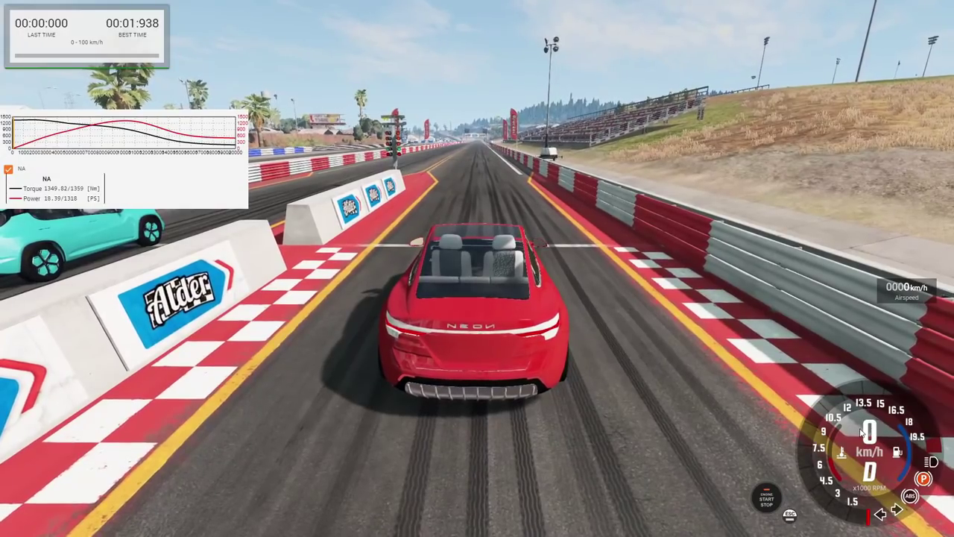
# Remove the Torquecurve app from the on-screen display layout and return to driving
pyautogui.press('Escape')
pyautogui.click(11, 253)
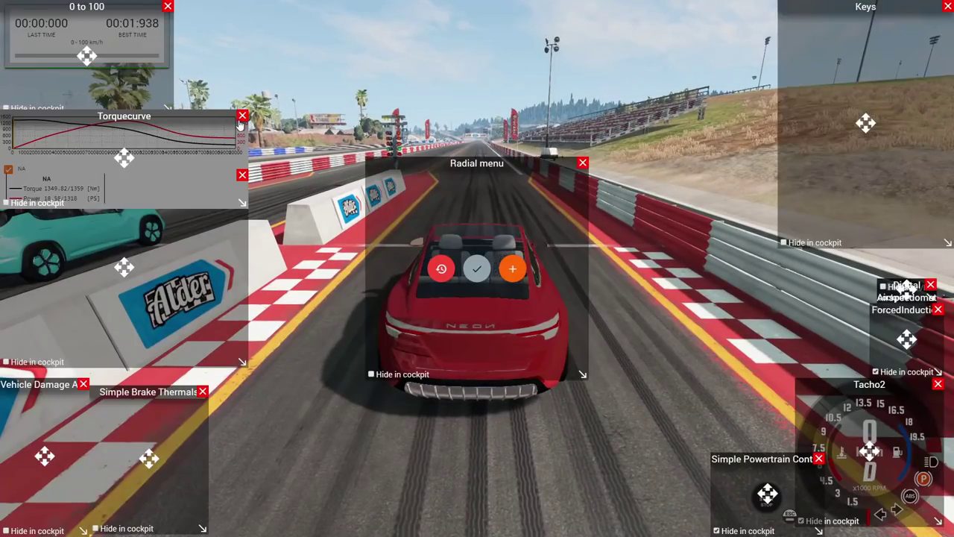
pyautogui.press('Escape')
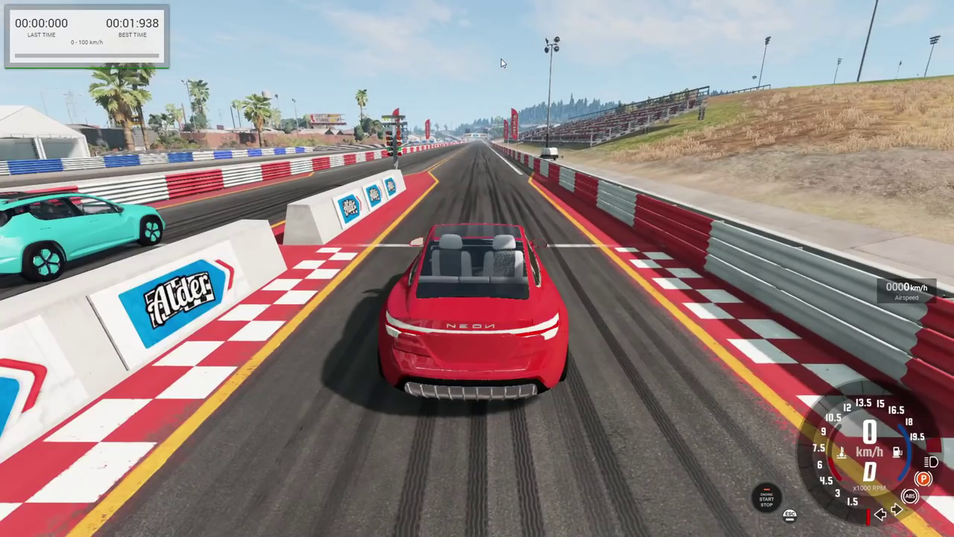
# Creep the car up to the staging line, stop, and launch it in the drag race against the turquoise opponent
pyautogui.press('Up')
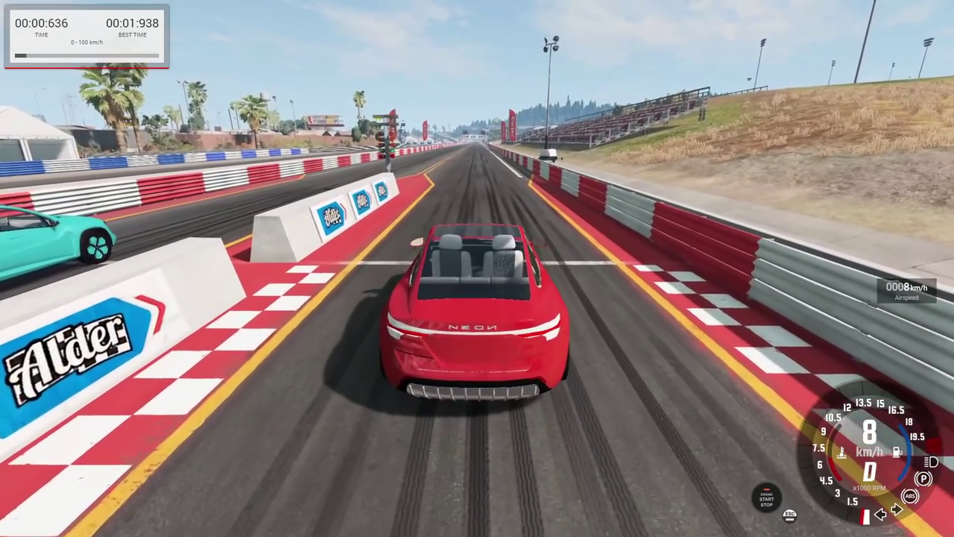
pyautogui.press('Down')
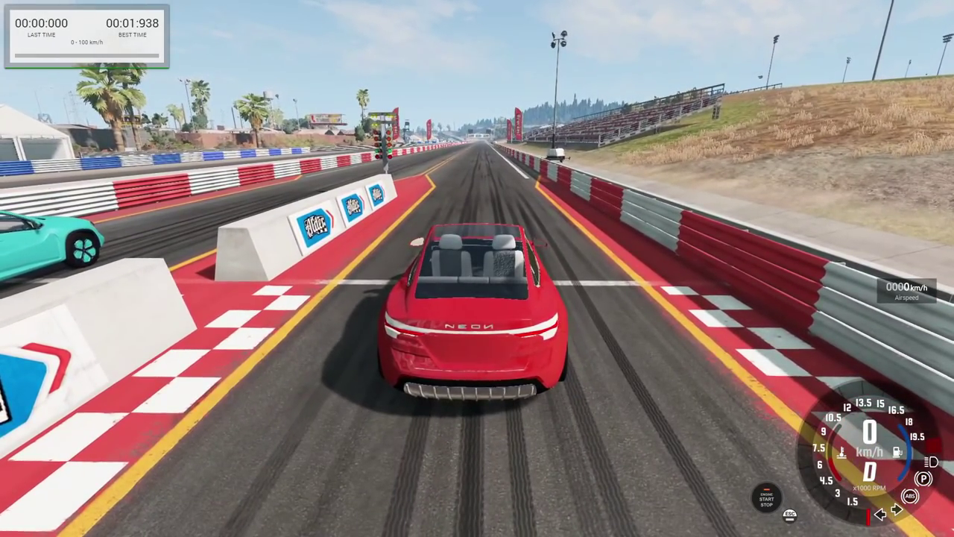
pyautogui.press('Up')
pyautogui.press('r')
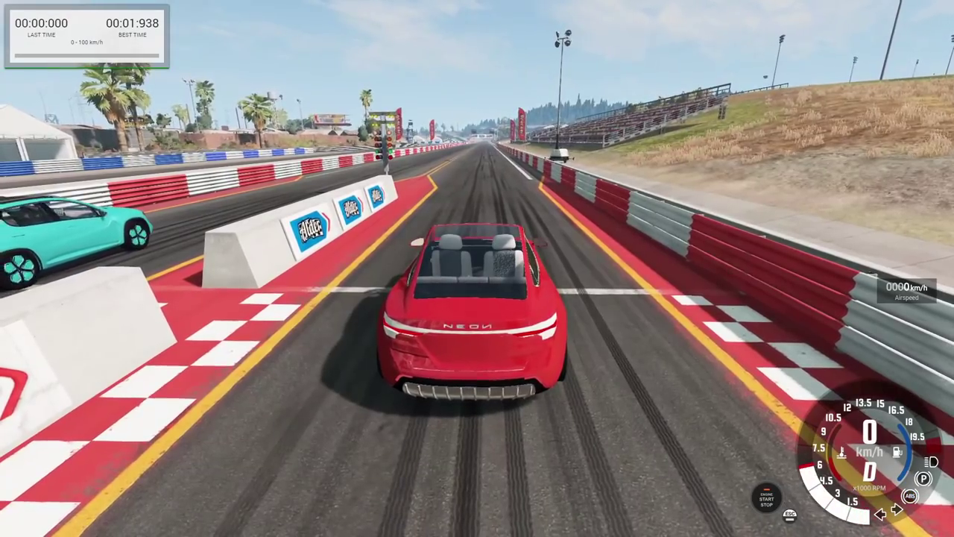
pyautogui.press('Up')
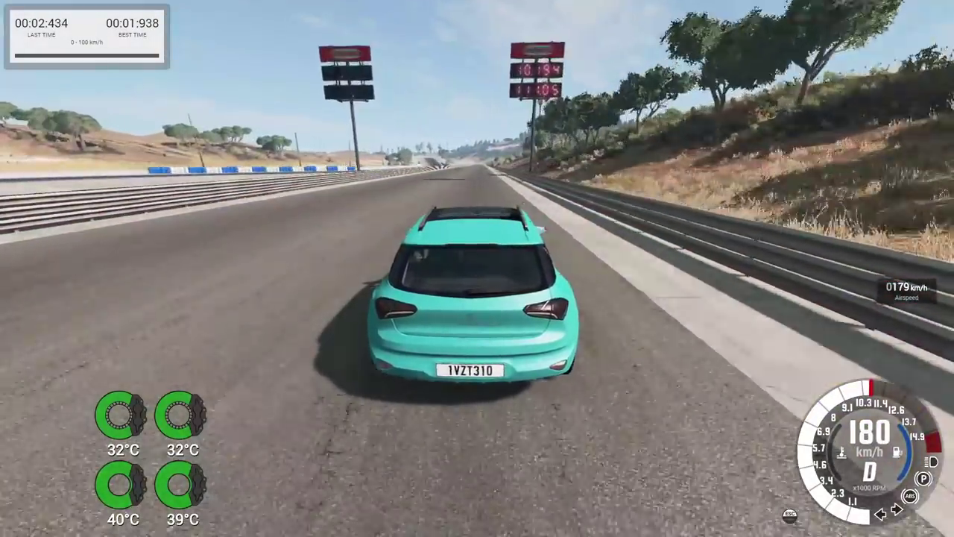
# Leave the drag race setup and brake the turquoise car hard beyond the finish, swinging it around on the run-off straight
pyautogui.press('c')
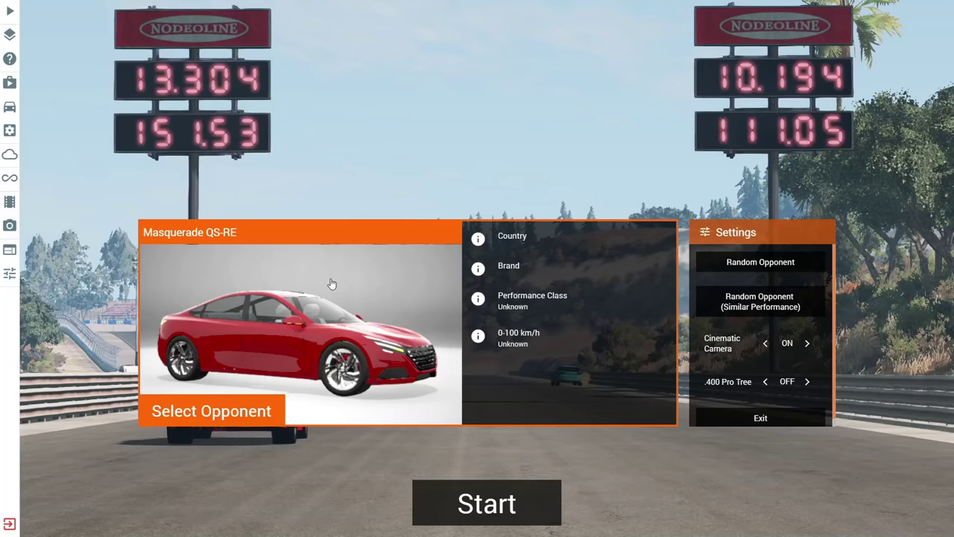
pyautogui.click(487, 503)
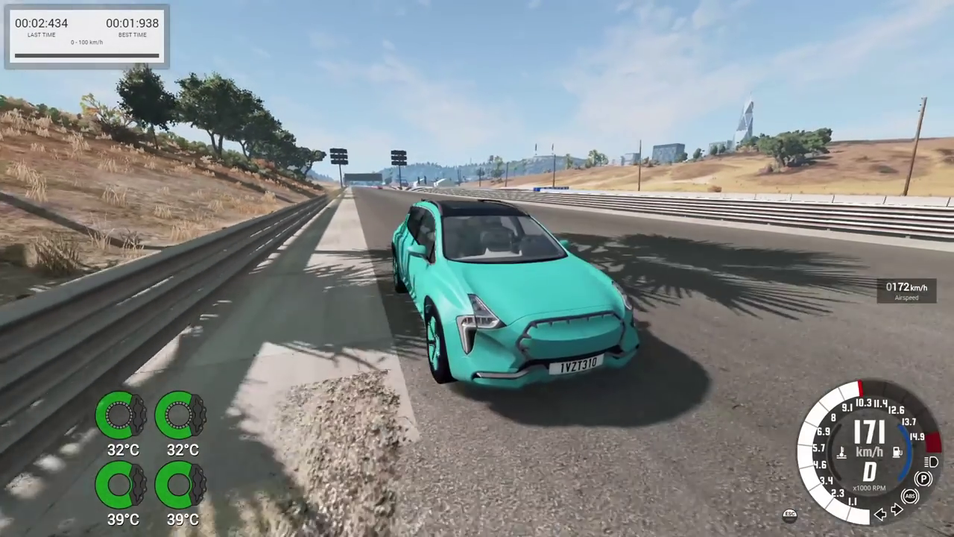
pyautogui.press('Down')
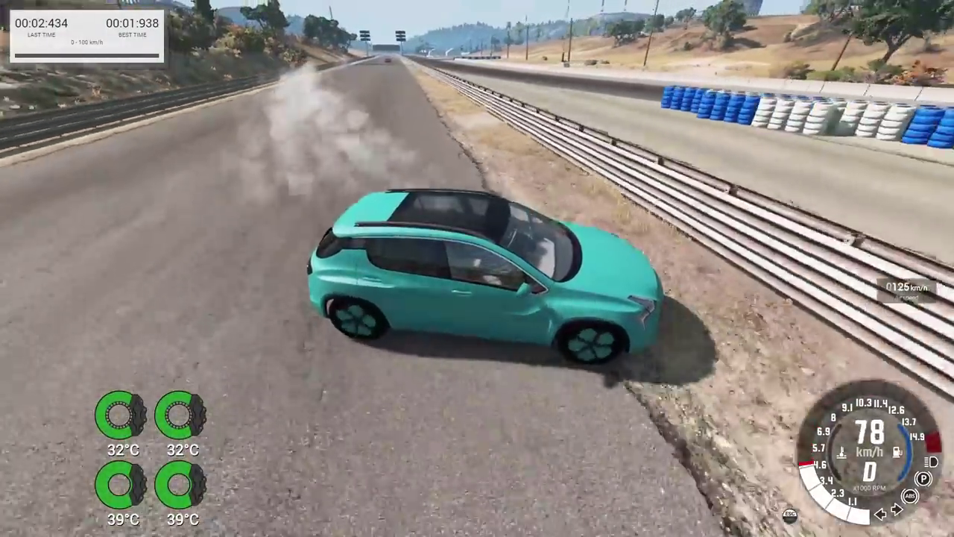
pyautogui.press('Escape')
pyautogui.press('Escape')
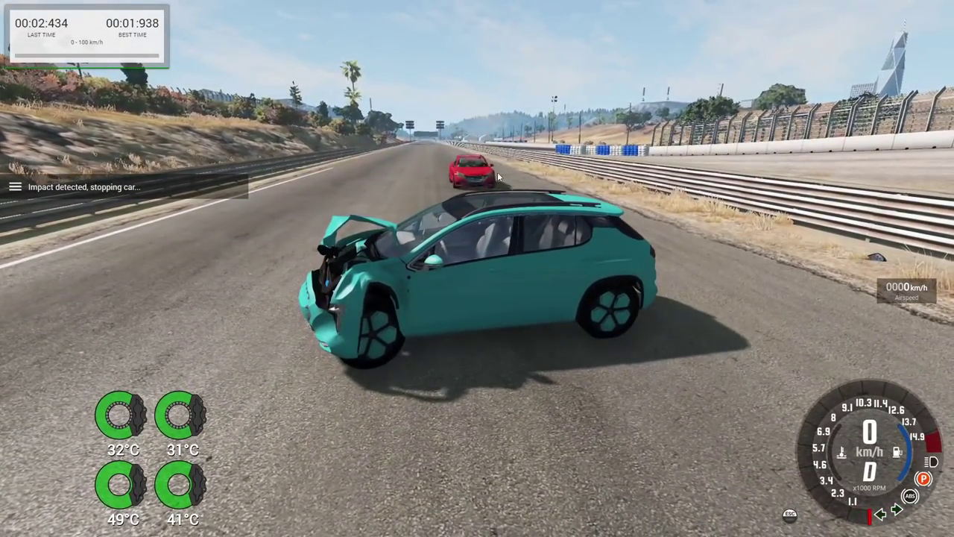
# Load the Grid, Small, Pure map in Freeroam
pyautogui.press('Escape')
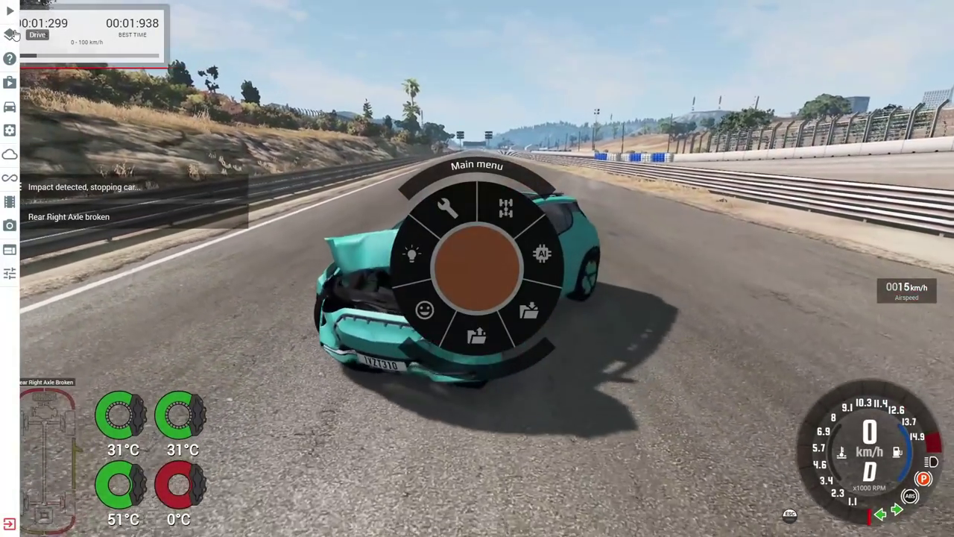
pyautogui.click(471, 156)
pyautogui.click(540, 216)
pyautogui.scroll(-5, 447, 355)
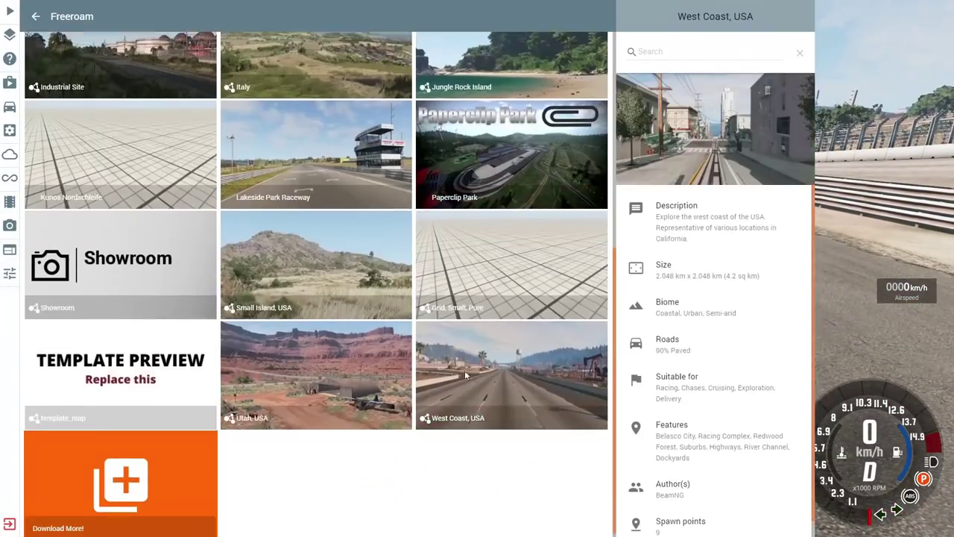
pyautogui.click(480, 279)
pyautogui.click(689, 517)
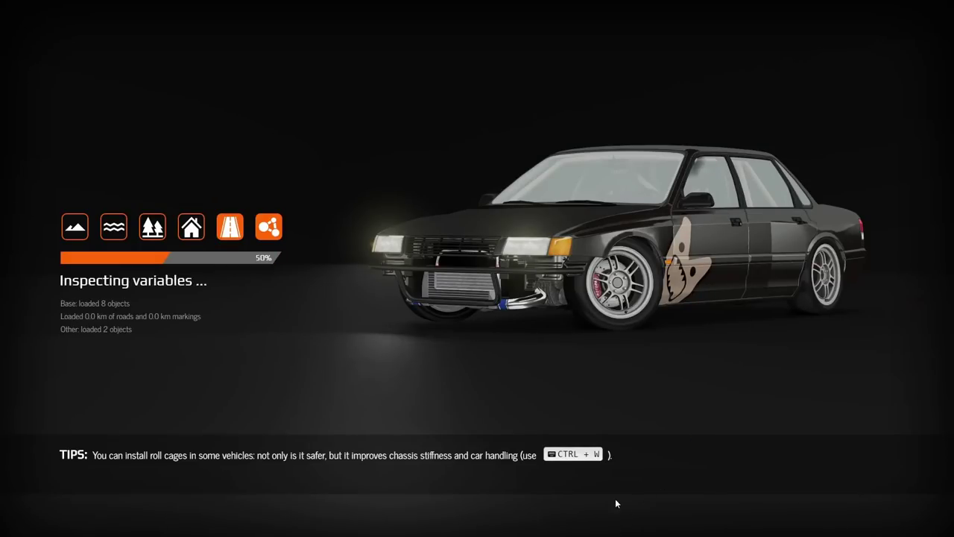
# Replace the current vehicle on the grid map with the Masquerade QS-RE
pyautogui.press('Escape')
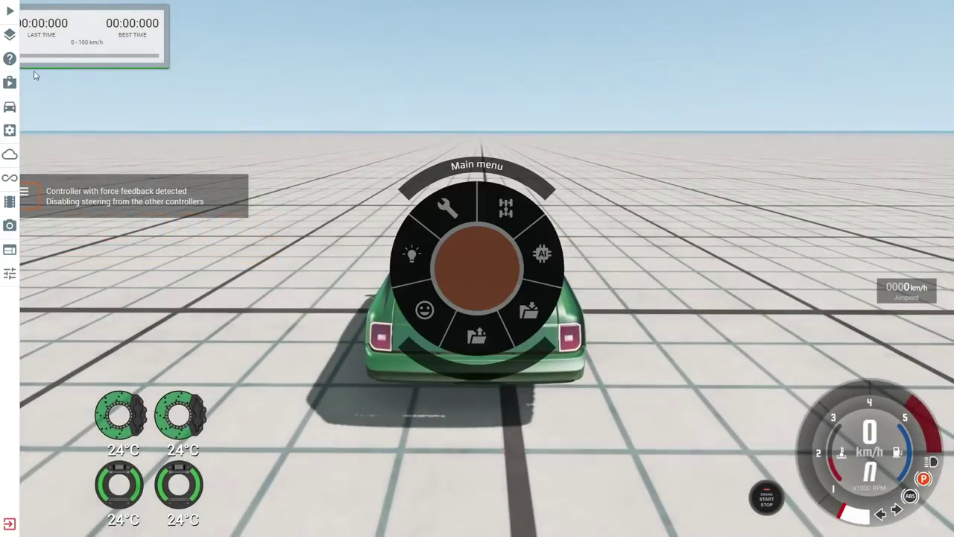
pyautogui.click(10, 110)
pyautogui.scroll(-10, 324, 274)
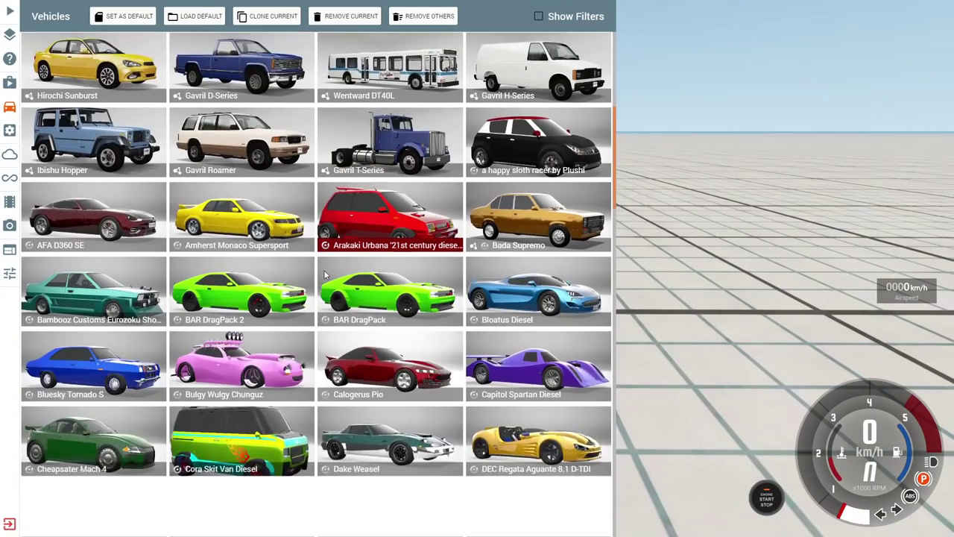
pyautogui.scroll(-4, 429, 254)
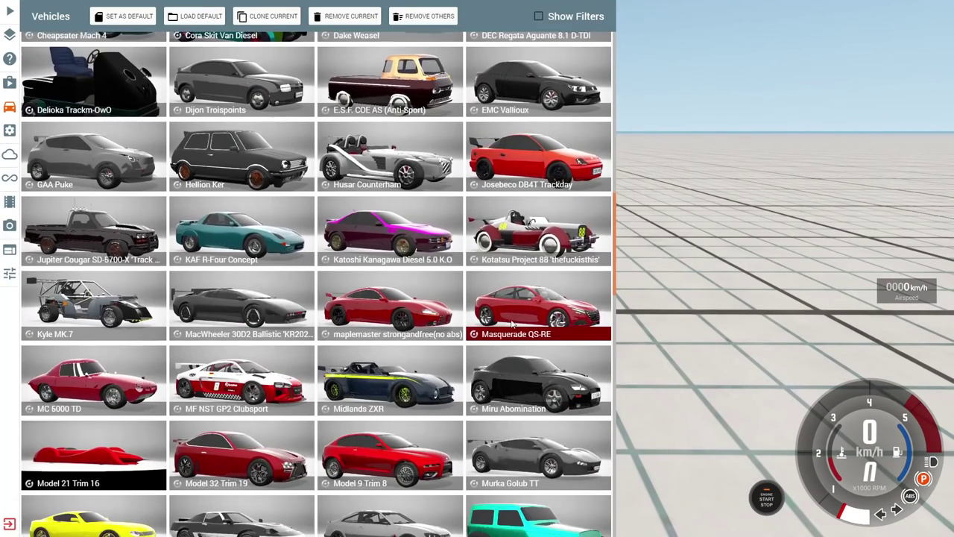
pyautogui.click(525, 312)
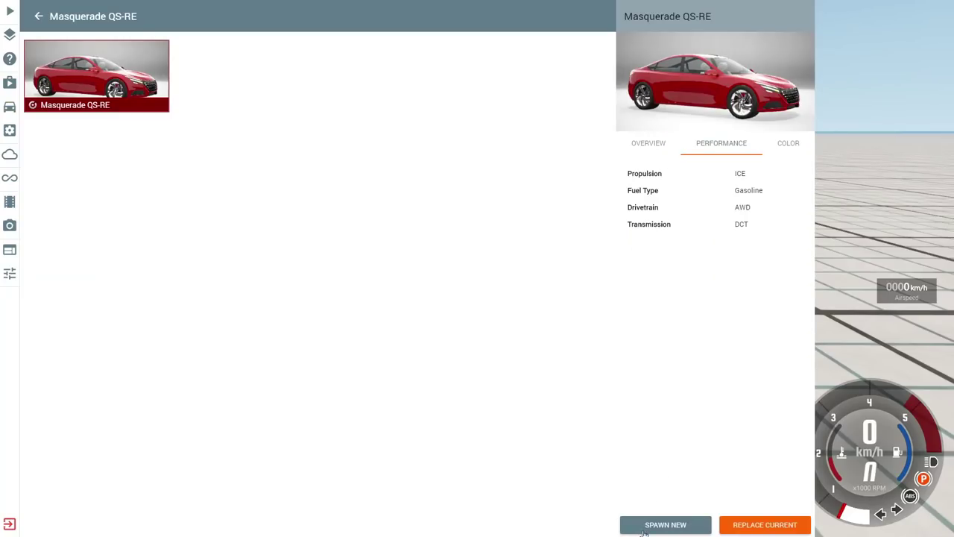
pyautogui.click(753, 526)
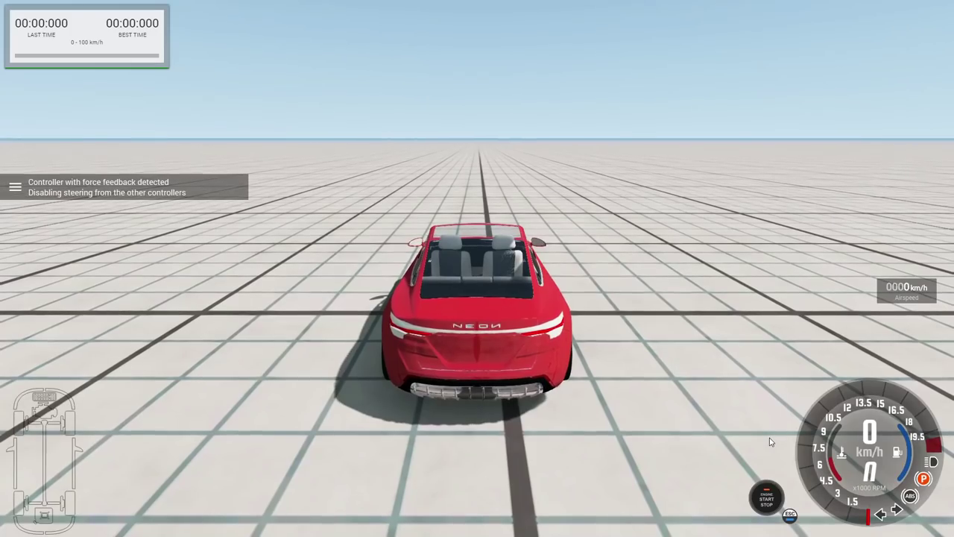
# Change the ESC mode while accelerating the car across the grid, and hold full throttle up to about 335 km/h
pyautogui.press('Up')
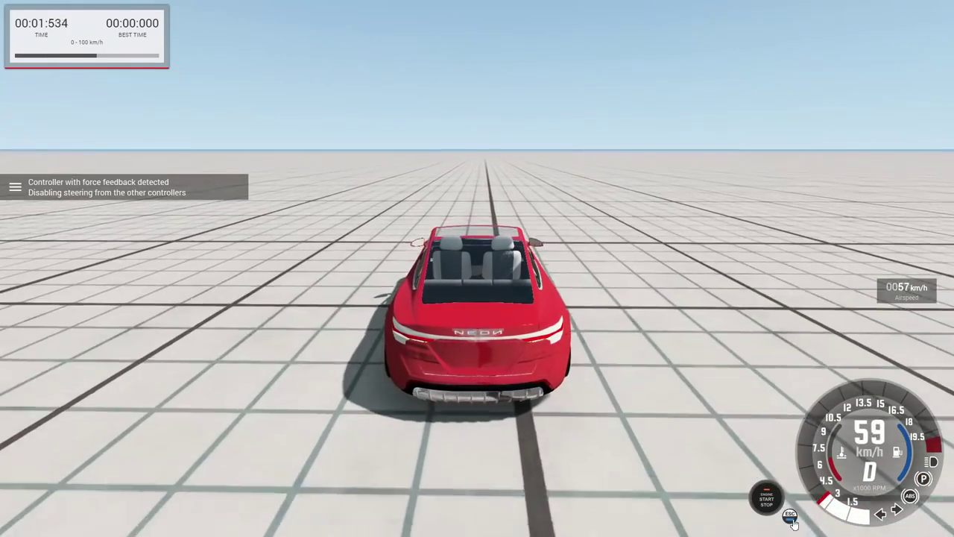
pyautogui.click(790, 515)
pyautogui.click(790, 516)
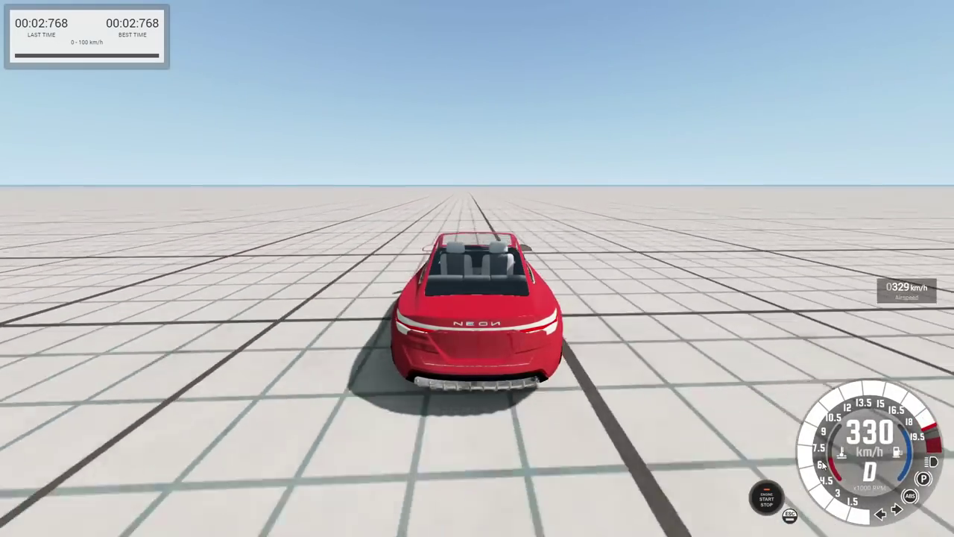
pyautogui.moveTo(449, 304); pyautogui.dragTo(497, 335)
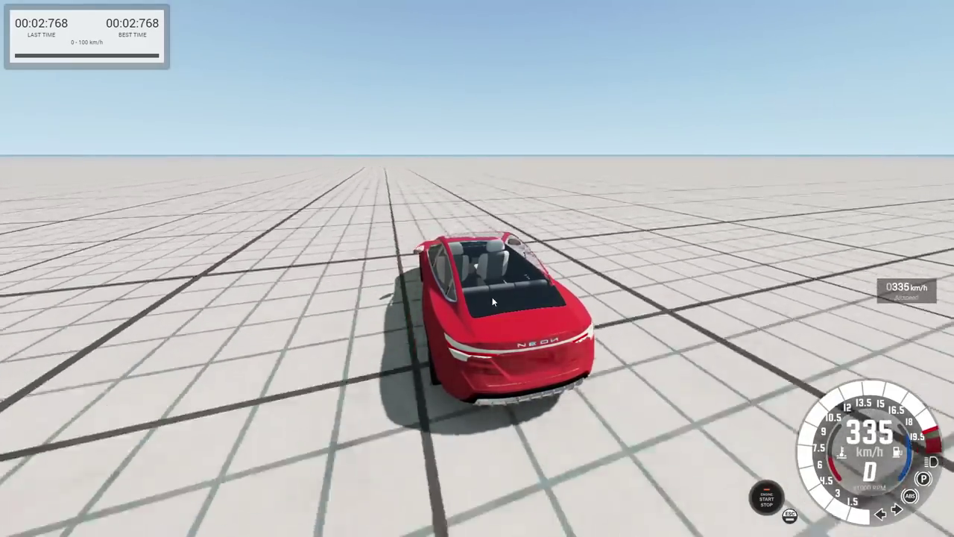
# Reset the car to its starting spot, look around it, and accelerate for another timed 0-100 km/h run
pyautogui.press('r')
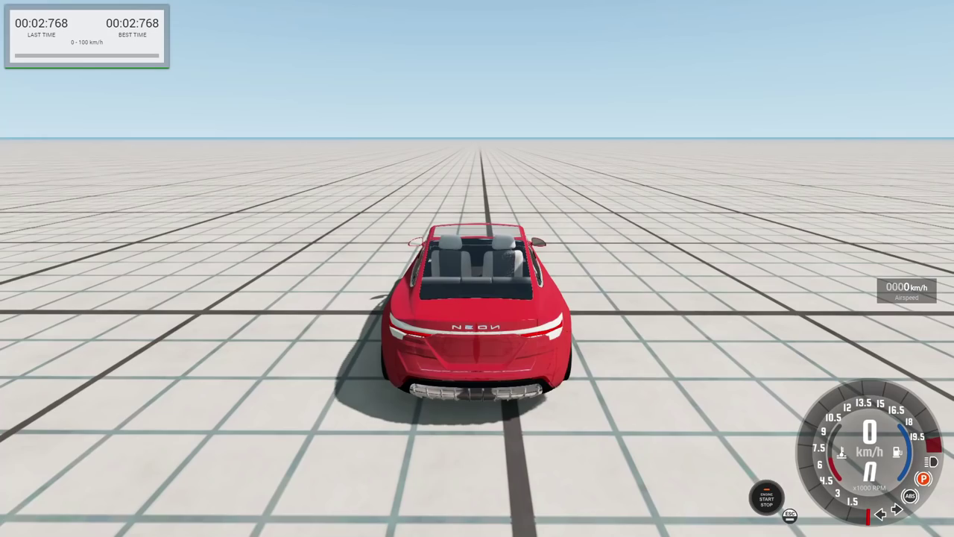
pyautogui.moveTo(673, 179); pyautogui.dragTo(953, 143)
pyautogui.moveTo(569, 270); pyautogui.dragTo(280, 238)
pyautogui.press('Up')
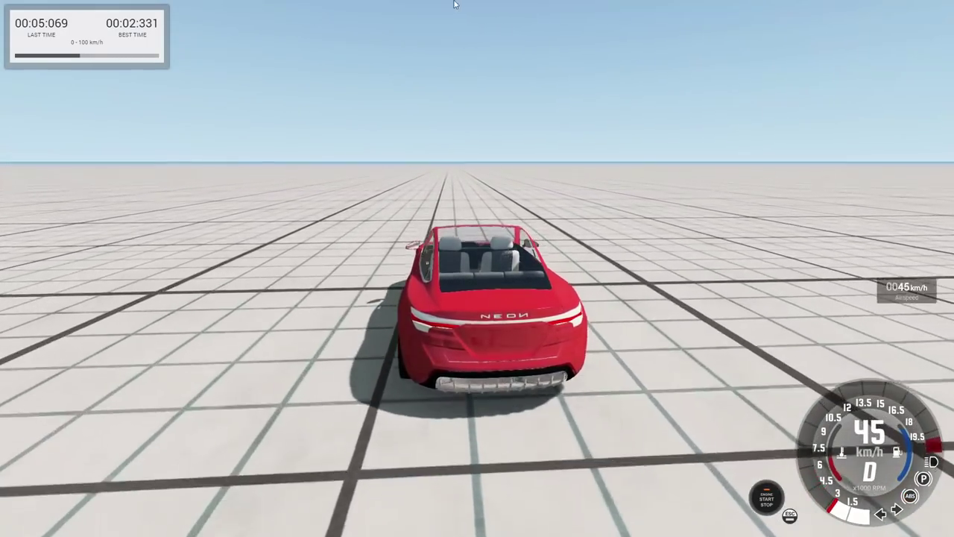
# Bring the stopped car to a standstill view from its front three-quarter angle and launch it across the grid again
pyautogui.moveTo(500, 87); pyautogui.dragTo(738, 82)
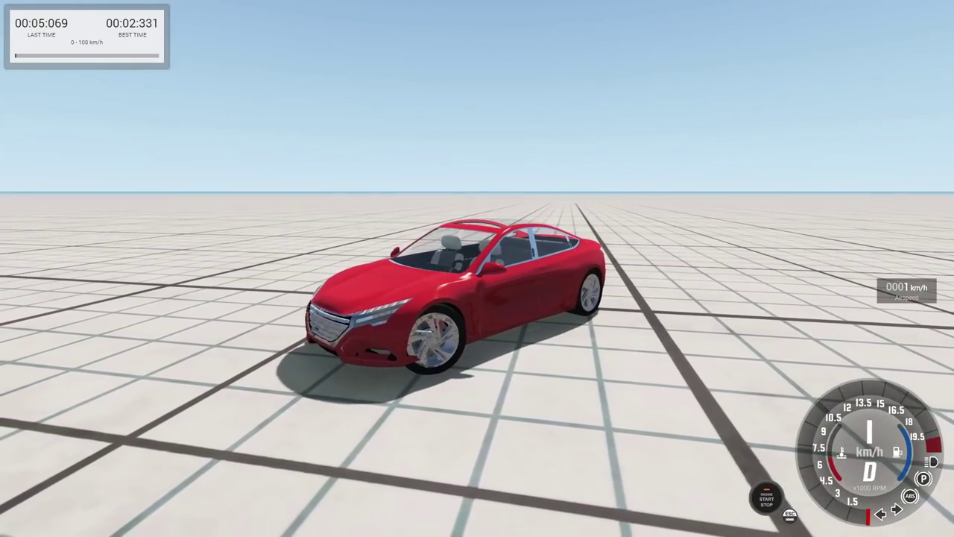
pyautogui.moveTo(477, 268); pyautogui.dragTo(410, 317)
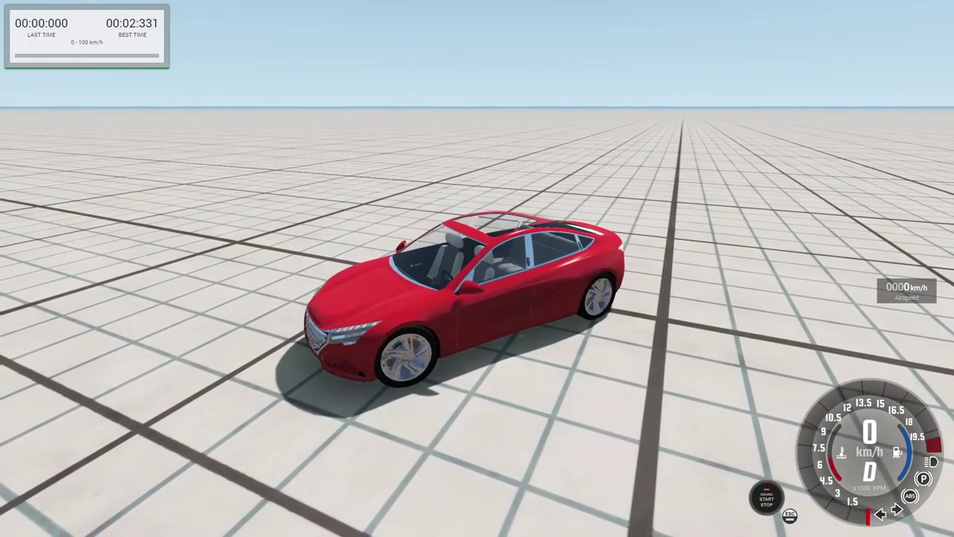
pyautogui.moveTo(477, 268); pyautogui.dragTo(442, 276)
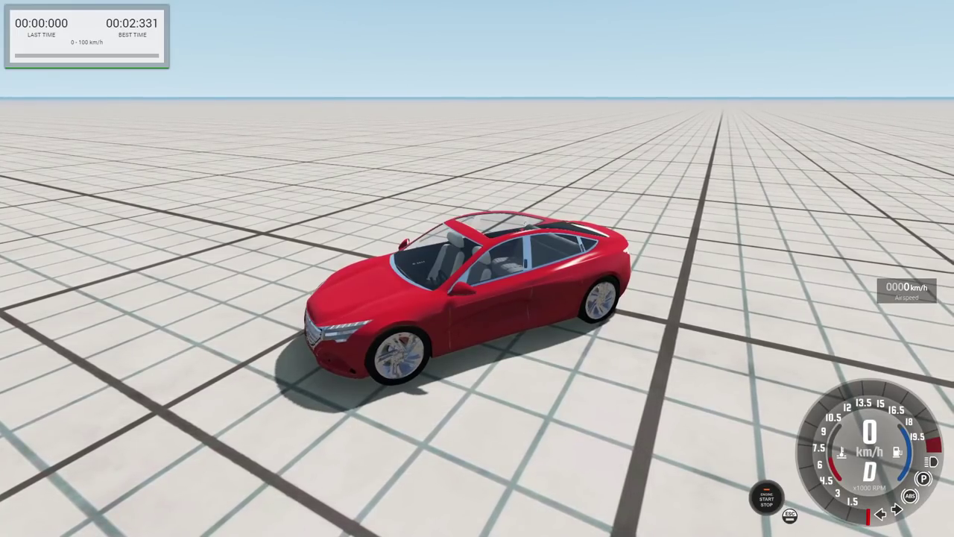
pyautogui.press('Up')
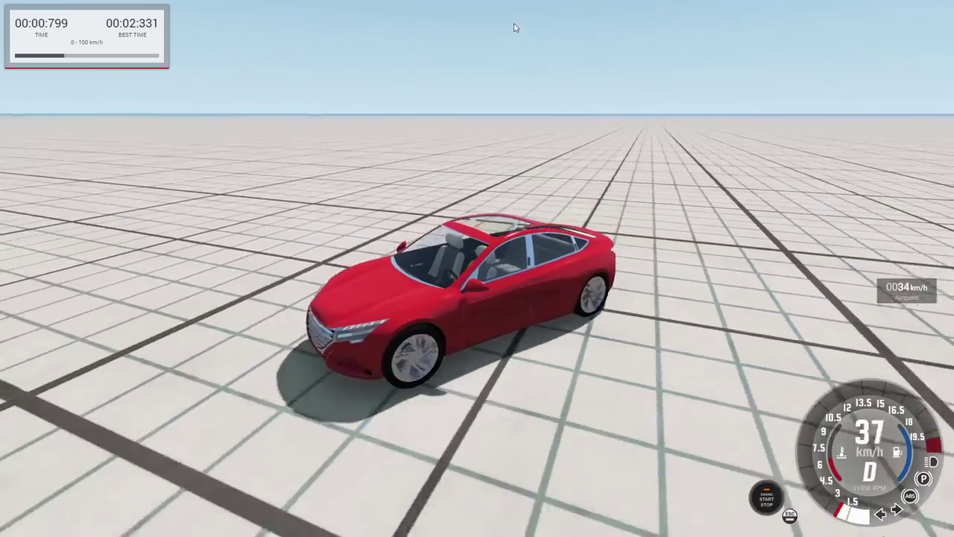